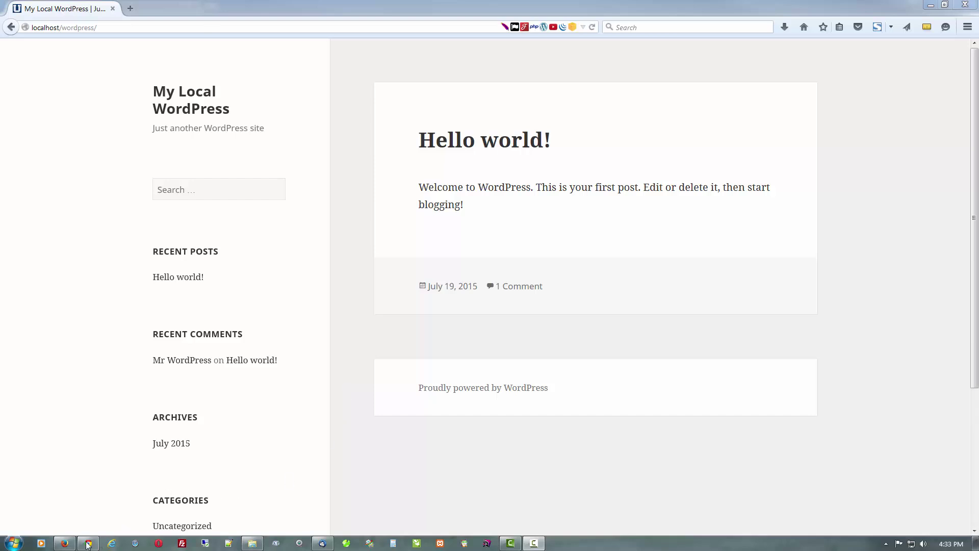
Switch to the site's admin dashboard in Chrome and install the Genesis theme by uploading genesis.2.1.2.zip from the Downloads folder.
left_click(88, 544)
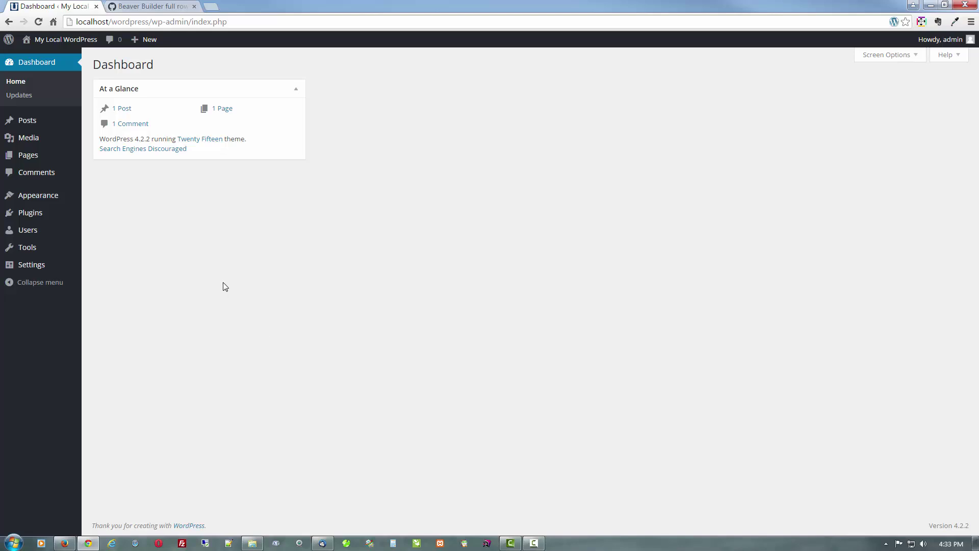
mouse_move(48, 197)
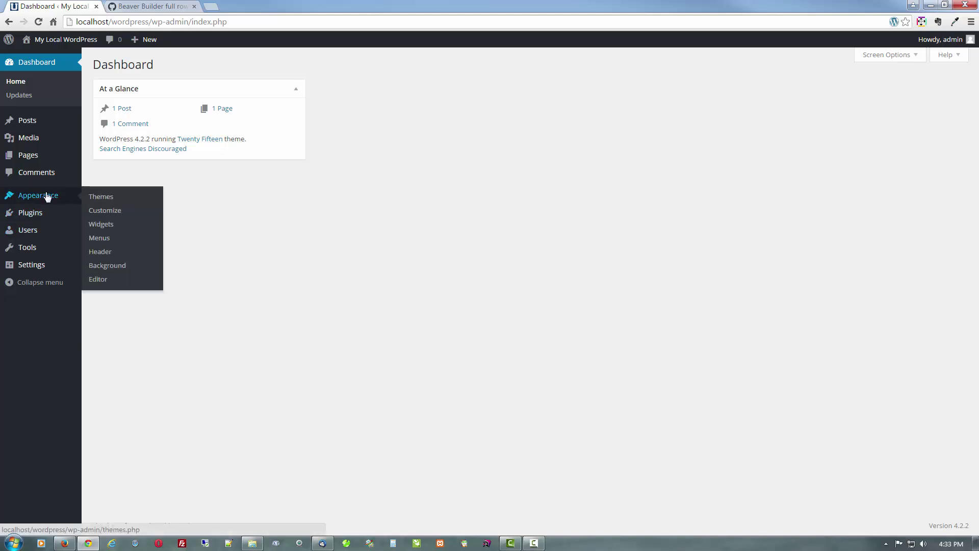
left_click(98, 197)
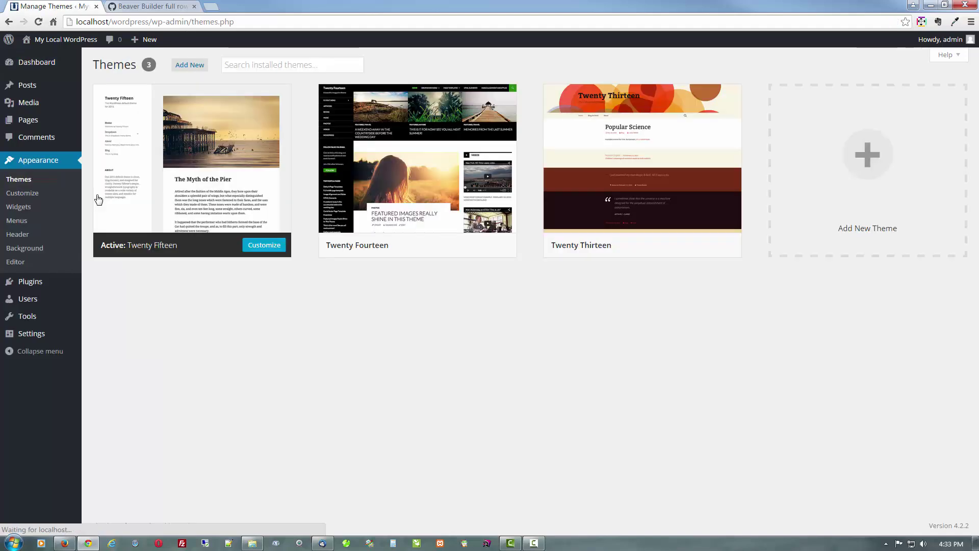
left_click(192, 65)
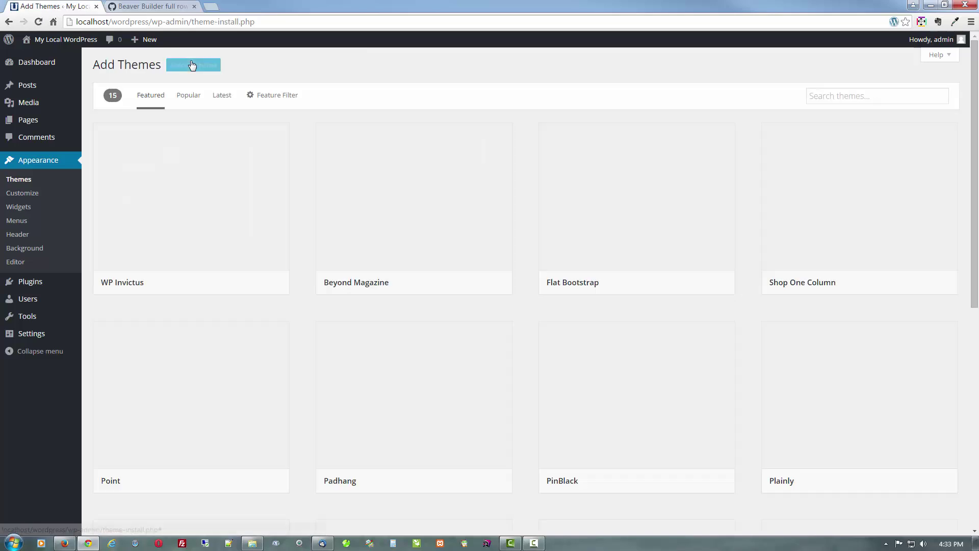
left_click(192, 65)
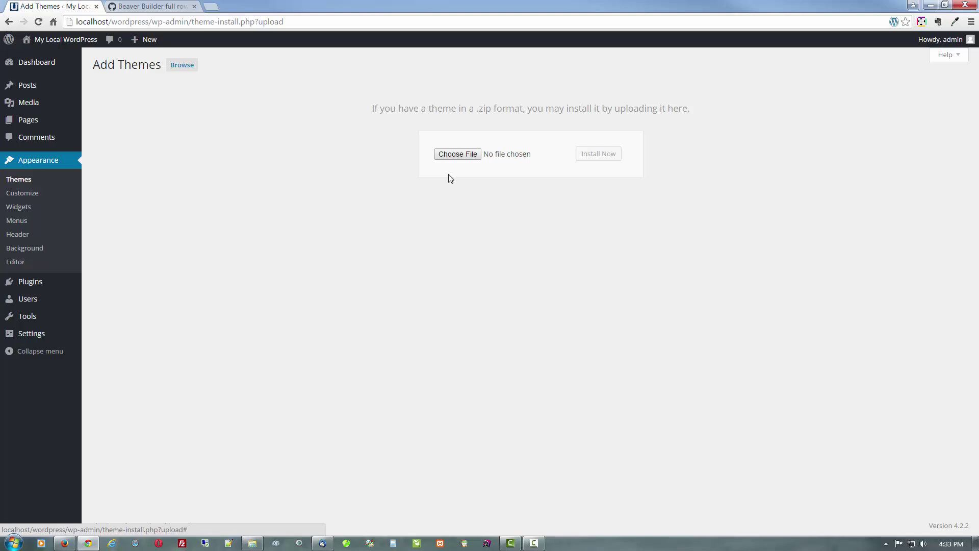
left_click(452, 155)
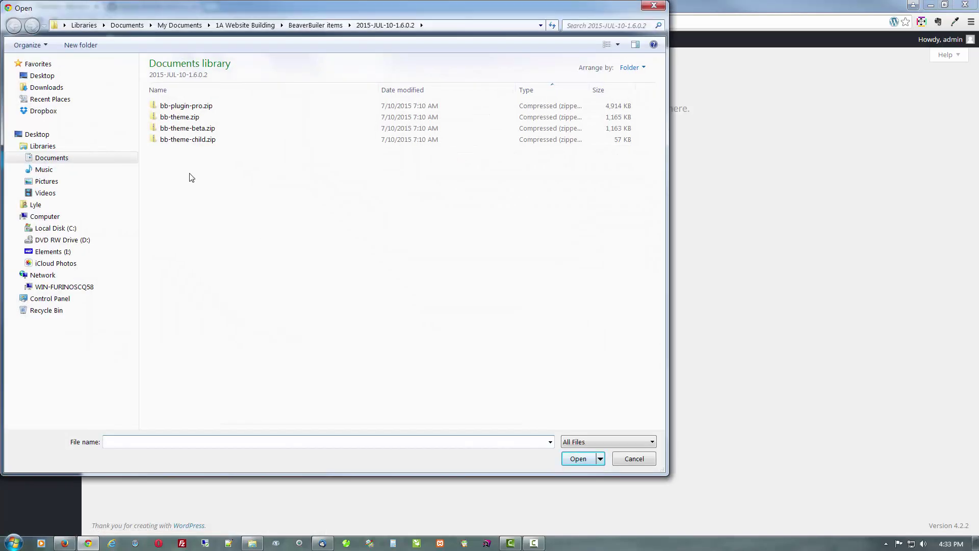
left_click(72, 86)
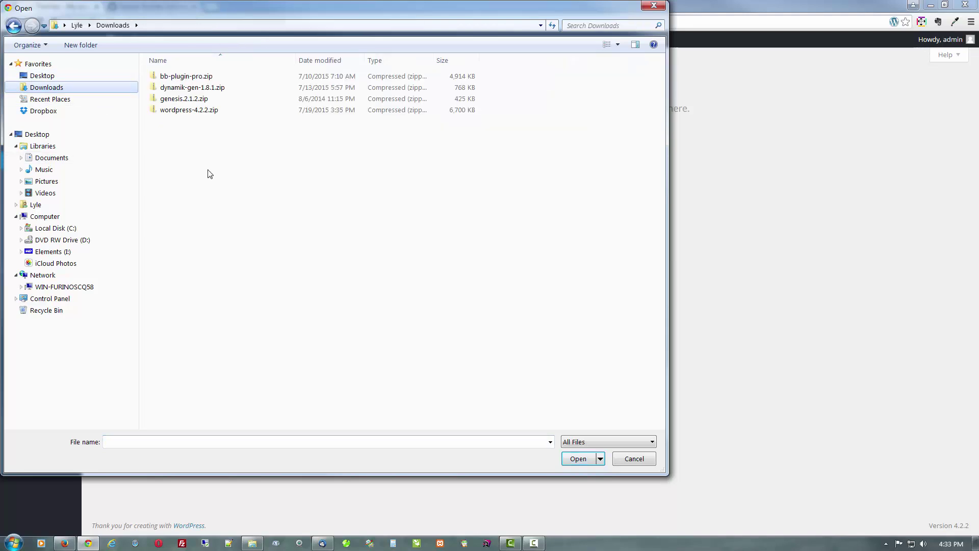
left_click(189, 102)
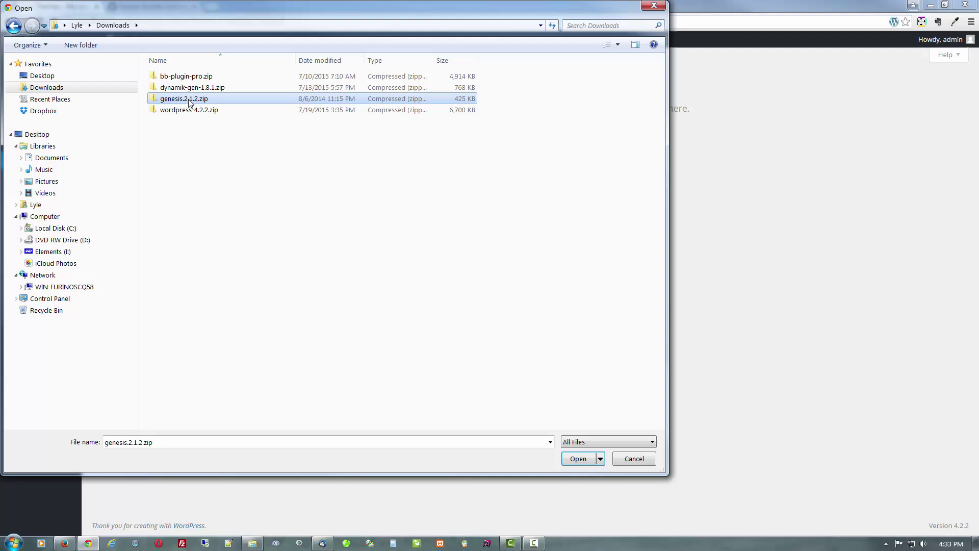
left_click(578, 459)
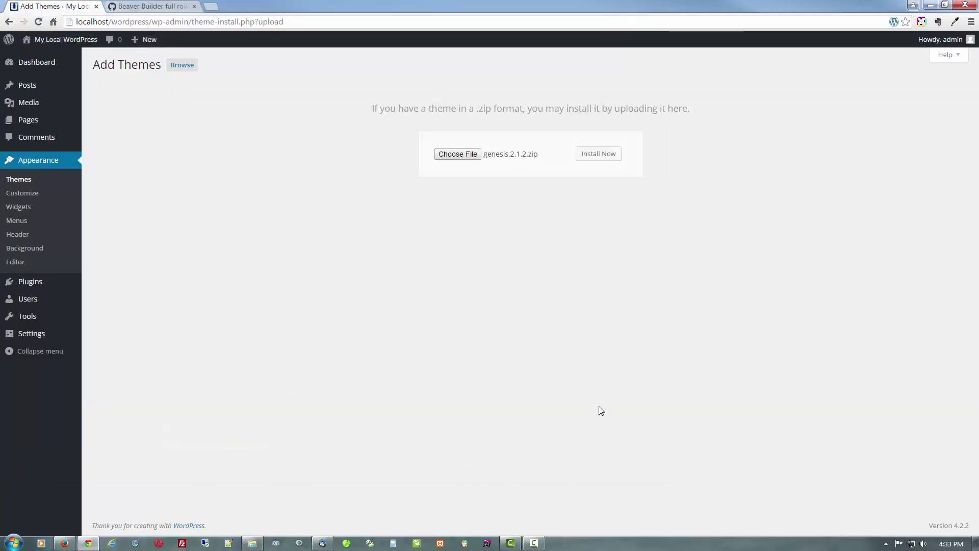
left_click(593, 152)
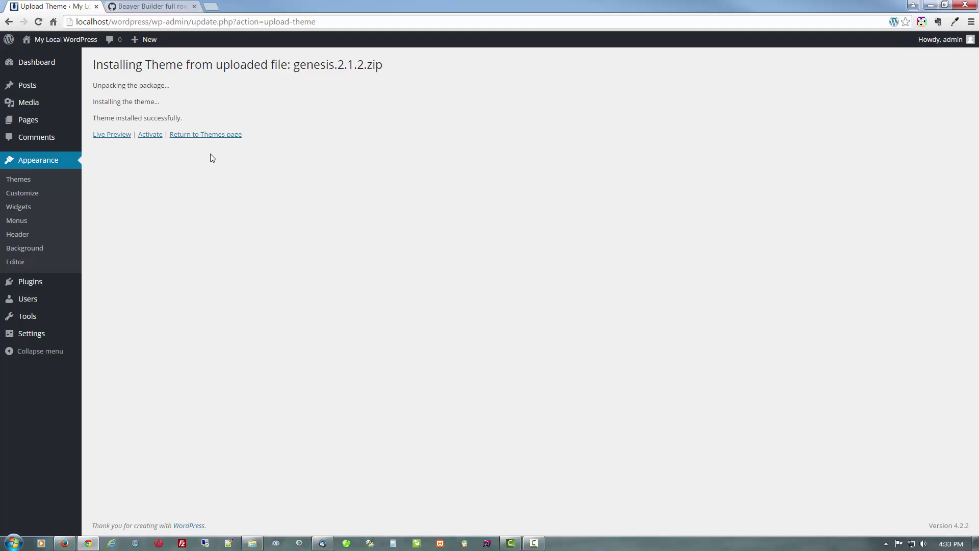
Install the Dynamik child theme by uploading dynamik-gen-1.8.1.zip from the Downloads folder, and activate it.
left_click(211, 137)
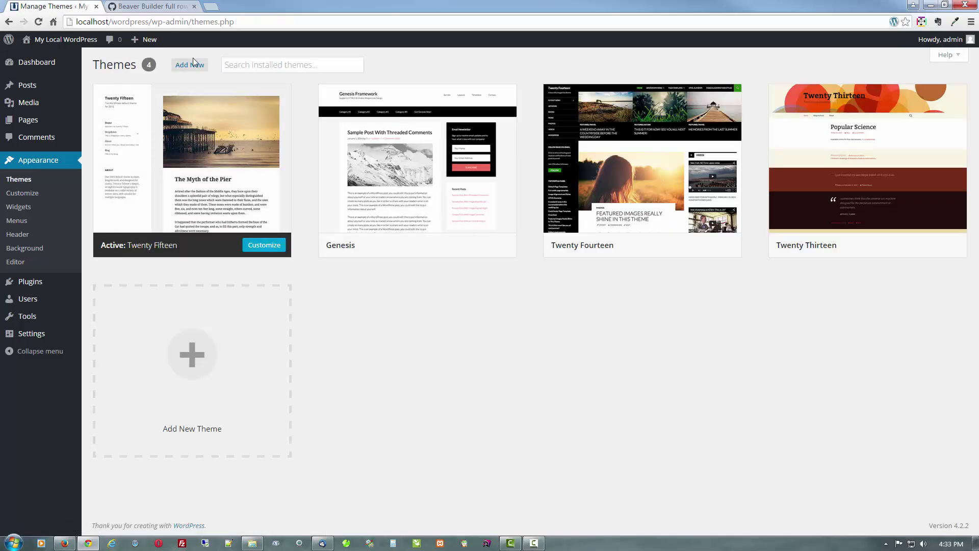
left_click(190, 65)
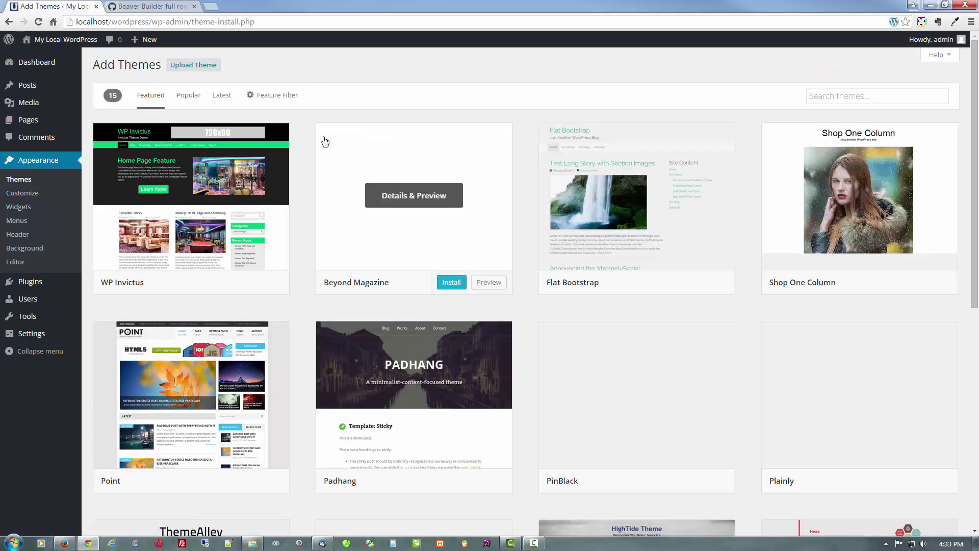
left_click(210, 67)
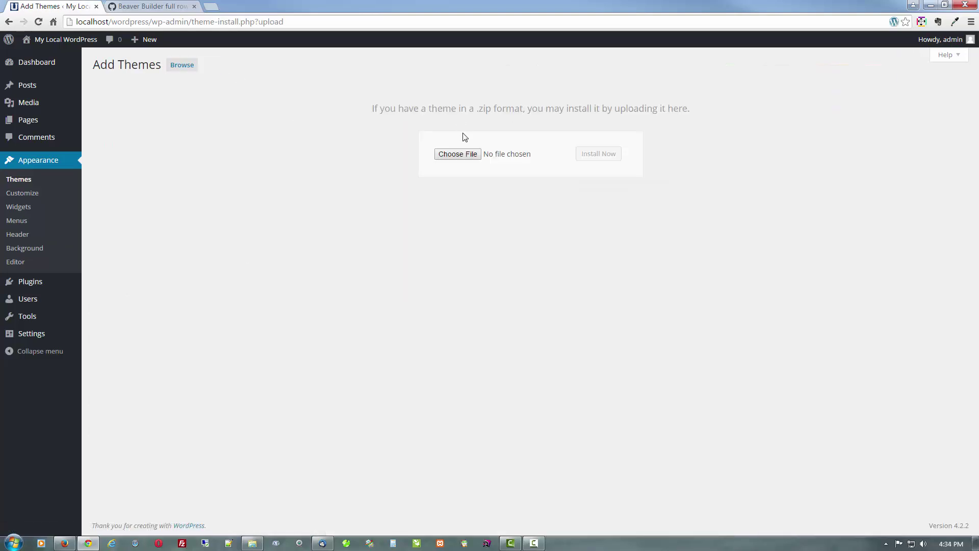
left_click(466, 155)
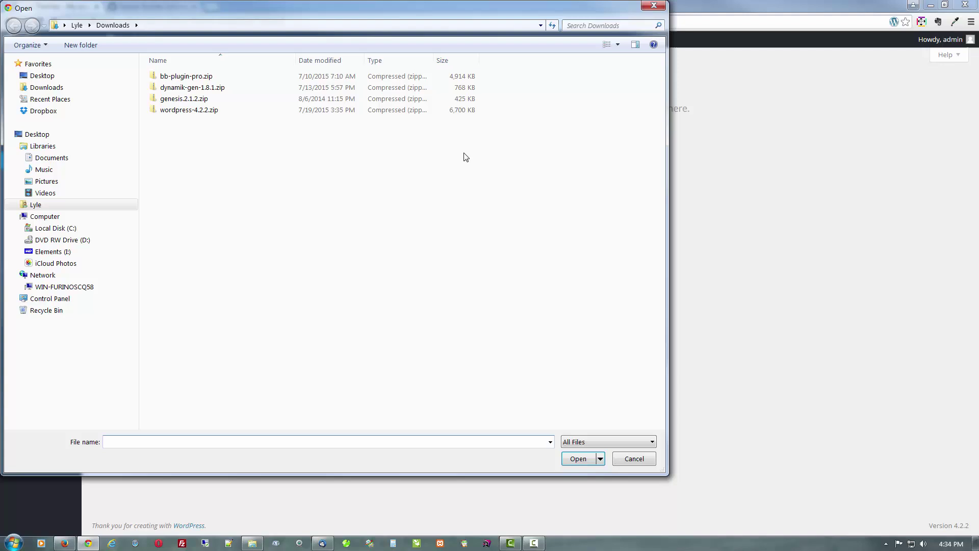
left_click(211, 89)
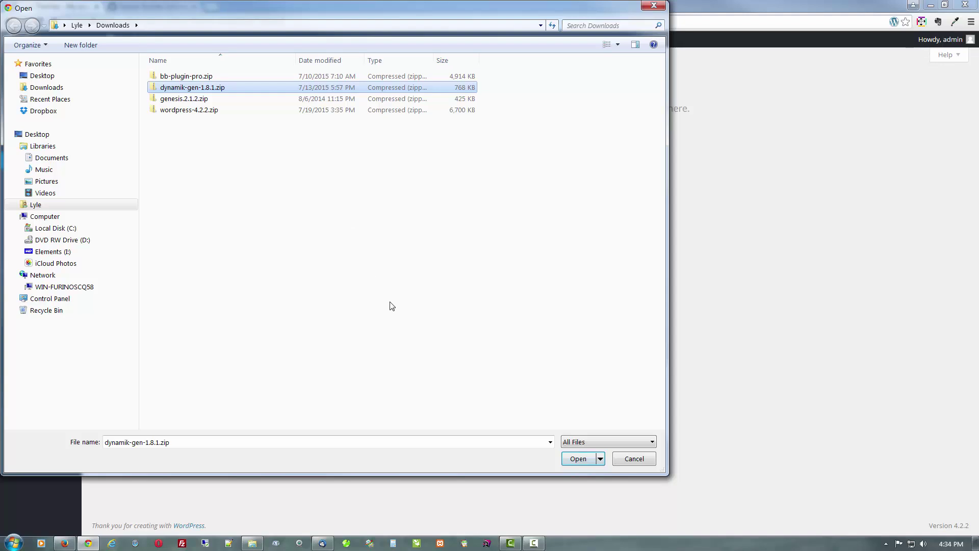
left_click(578, 459)
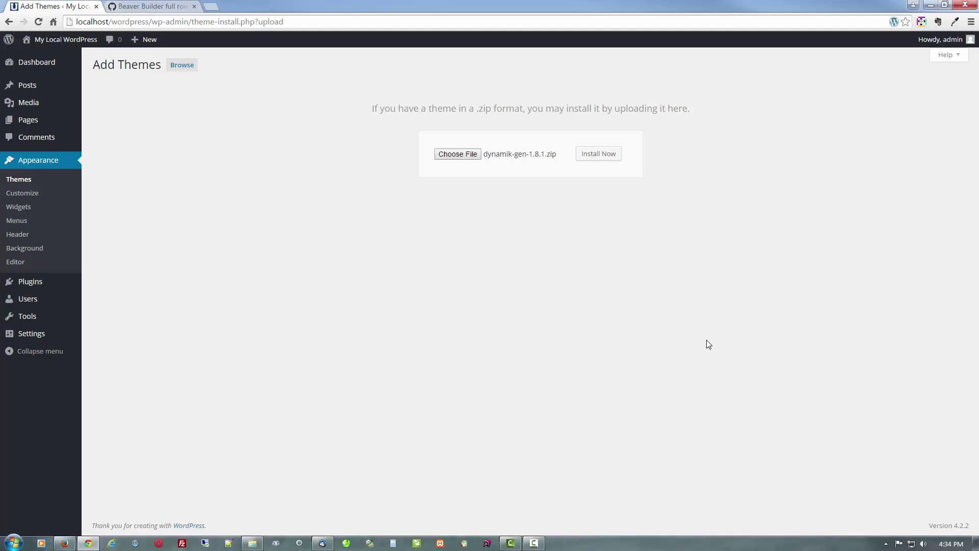
left_click(598, 154)
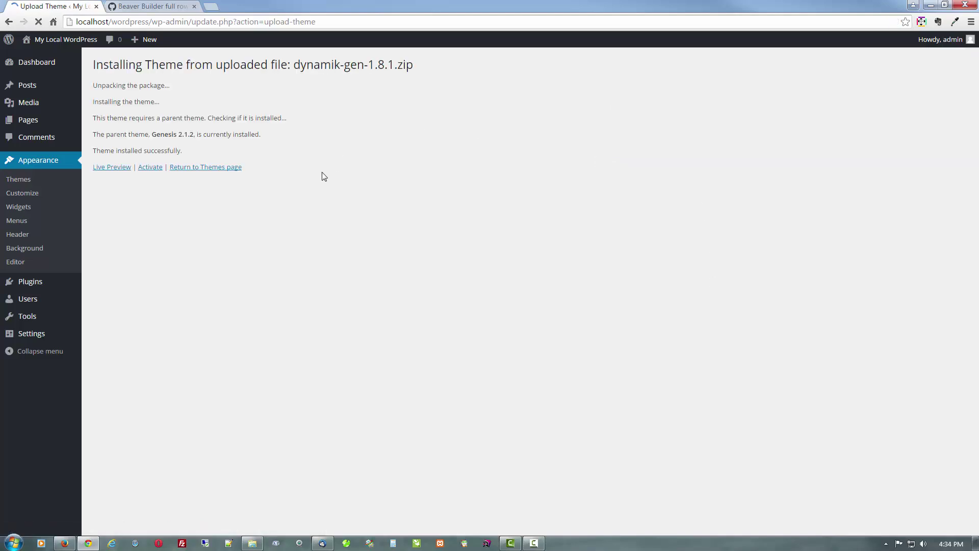
left_click(150, 168)
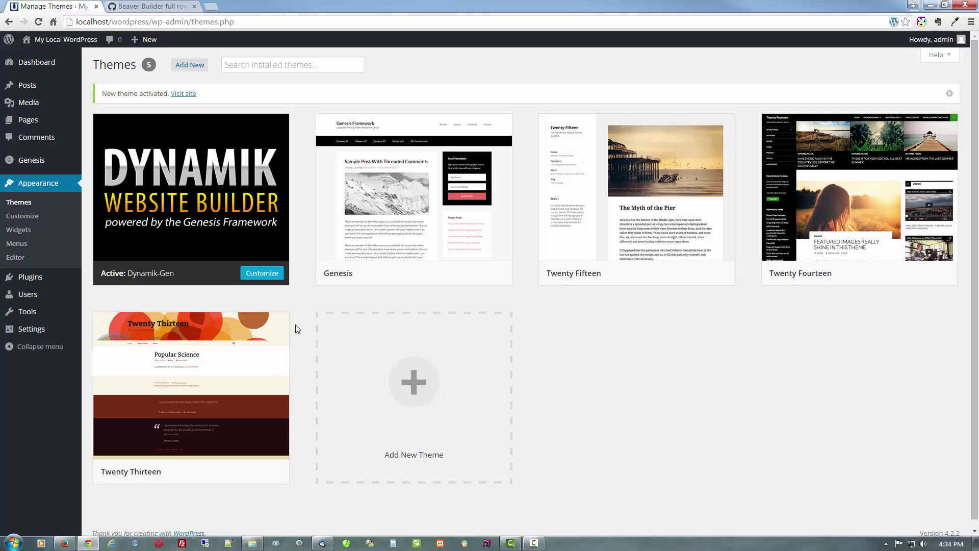
Switch to Firefox and reload the site's home page to view it with the newly activated theme.
mouse_move(270, 483)
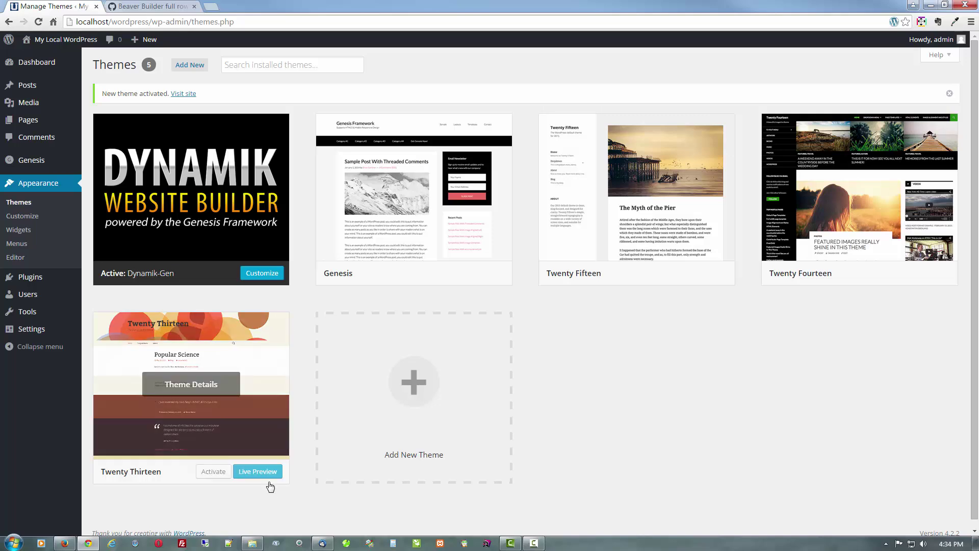
left_click(68, 544)
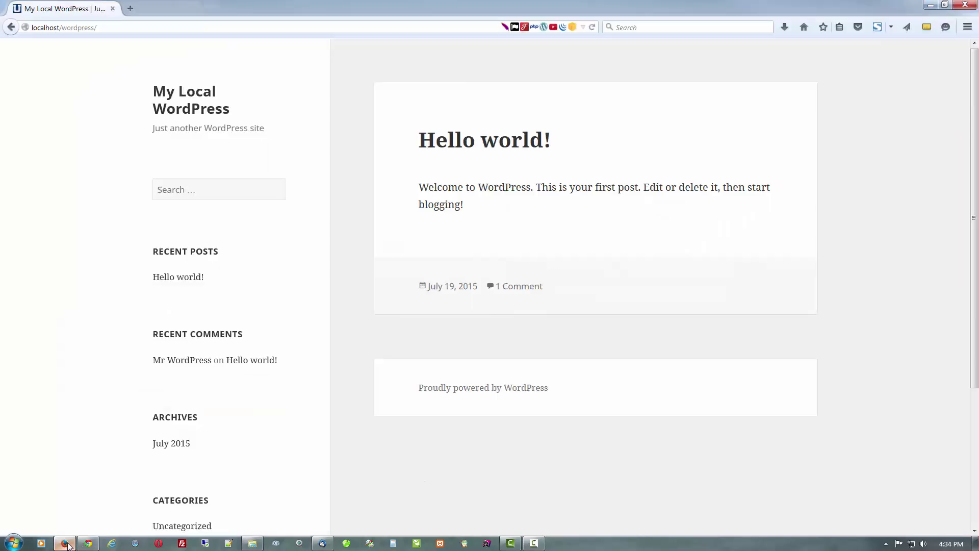
left_click(174, 92)
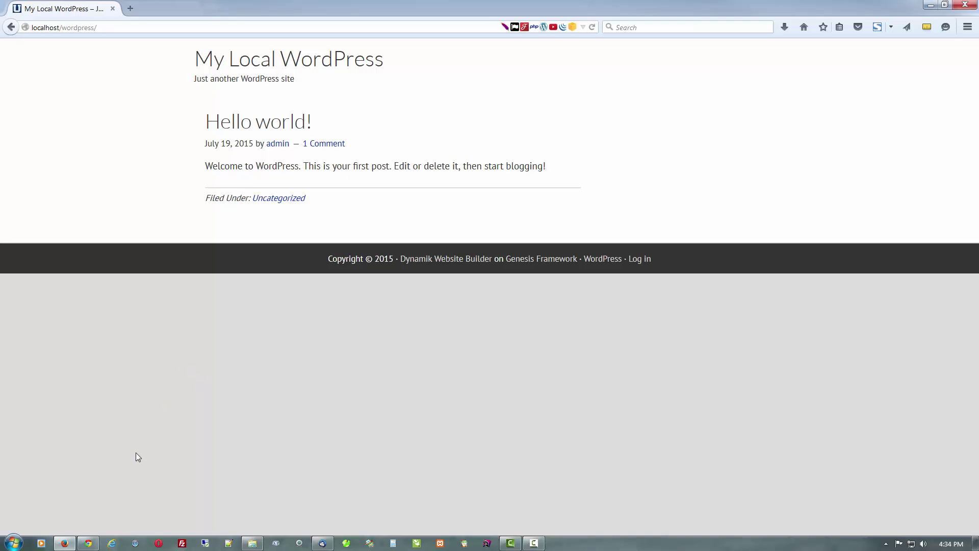
Return to the admin dashboard in Chrome and create a navigation menu named MainMenu.
left_click(90, 544)
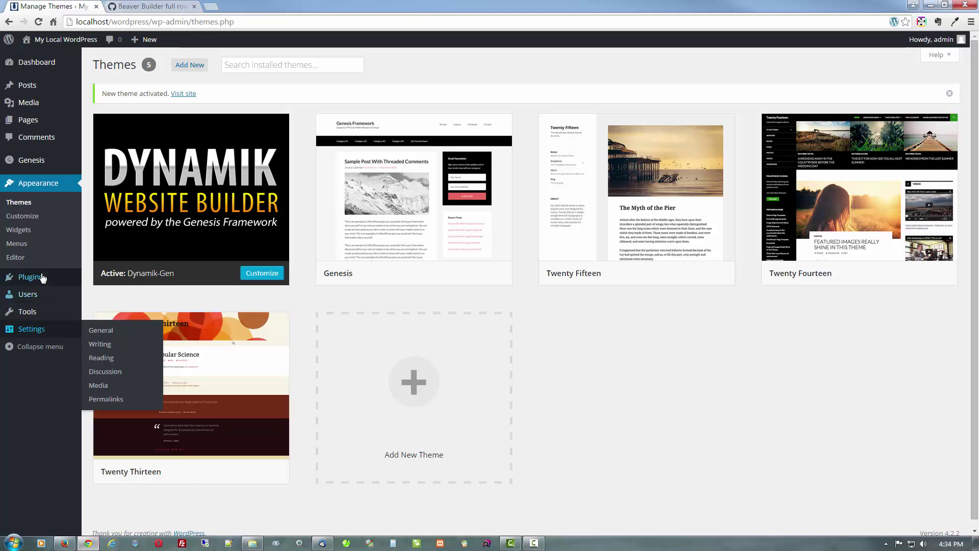
left_click(23, 248)
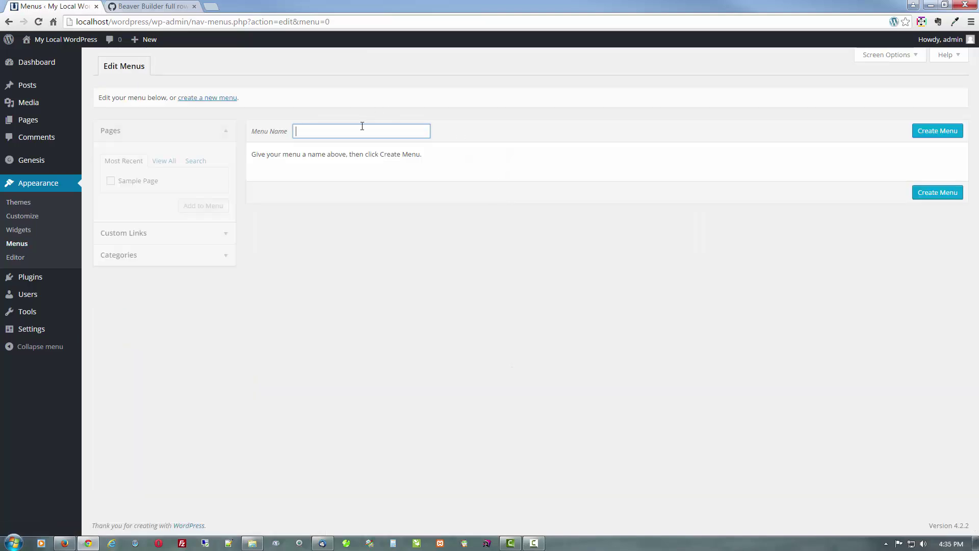
type("Menu")
left_click(926, 135)
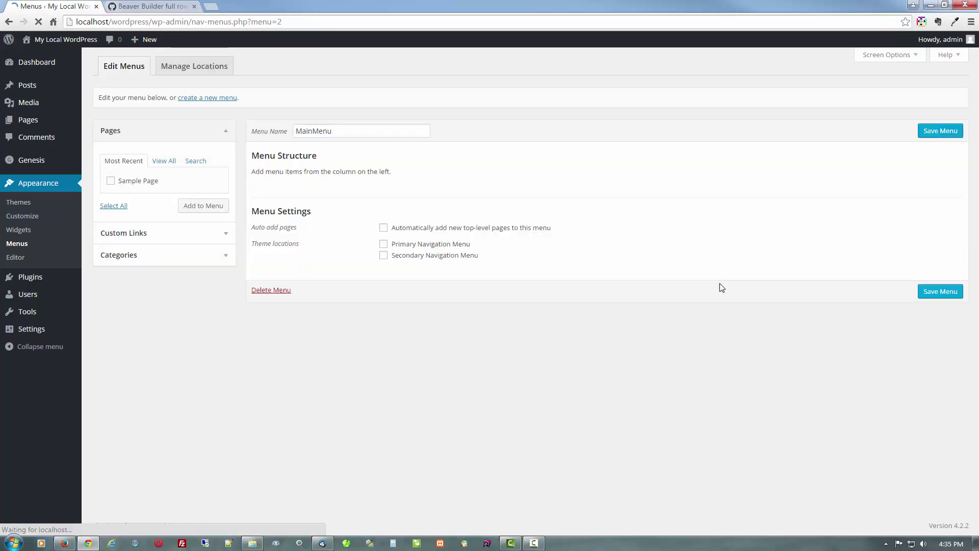
Set MainMenu to auto-add new top-level pages, assign it as Primary Navigation Menu, and add Sample Page to it.
left_click(384, 228)
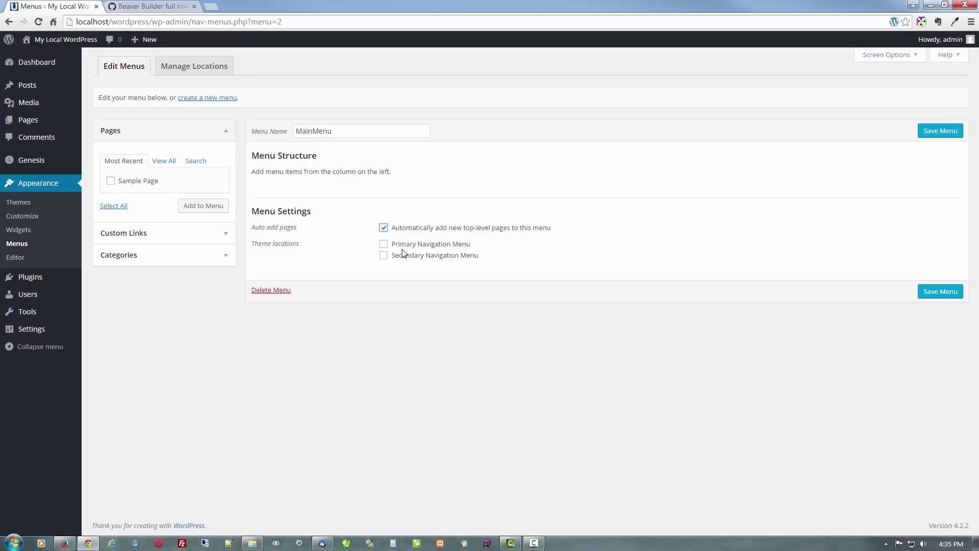
left_click(384, 244)
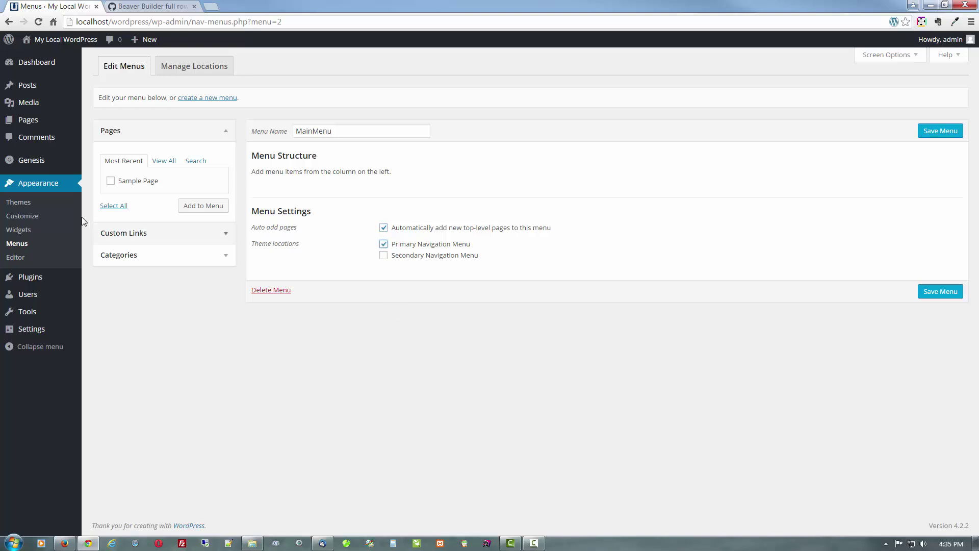
left_click(111, 181)
left_click(195, 206)
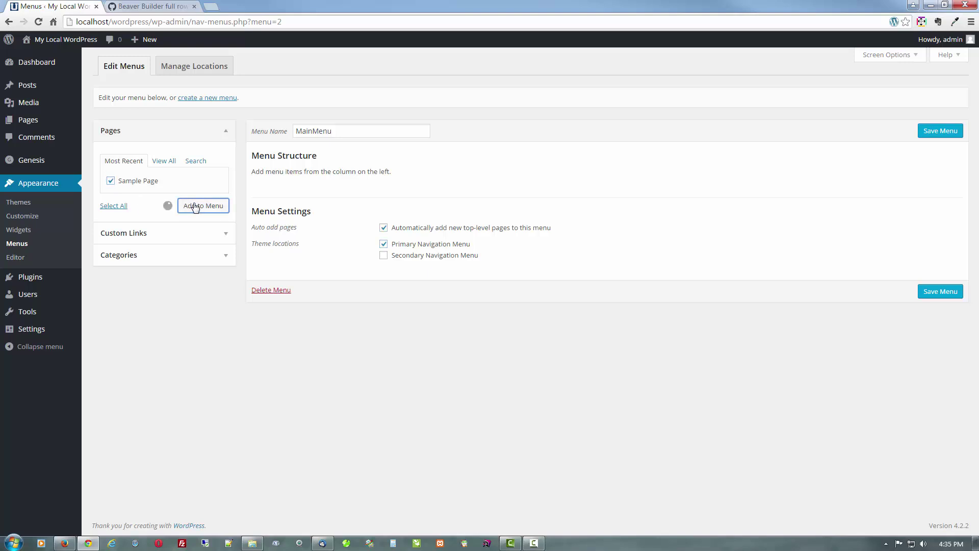
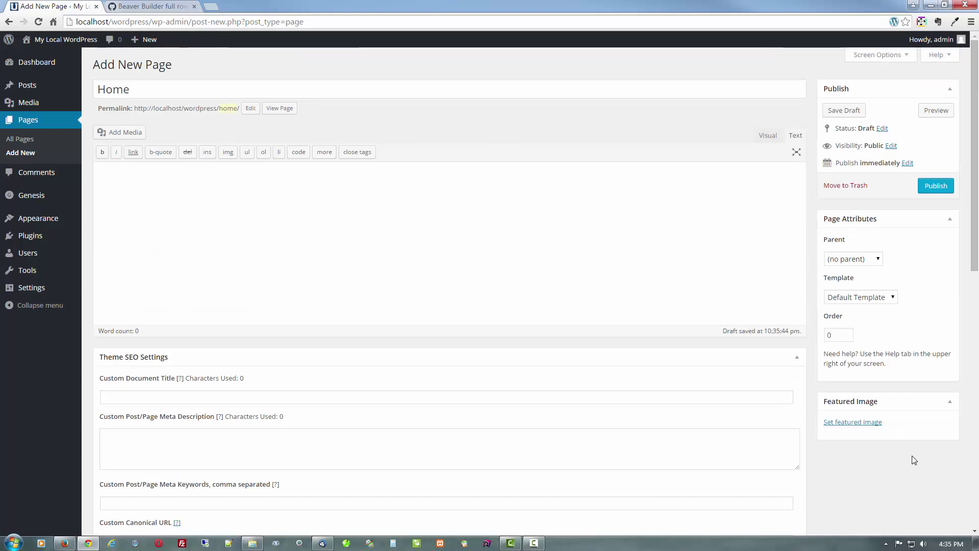
Examine the page templates available for the new Home page without choosing another one.
left_click(888, 298)
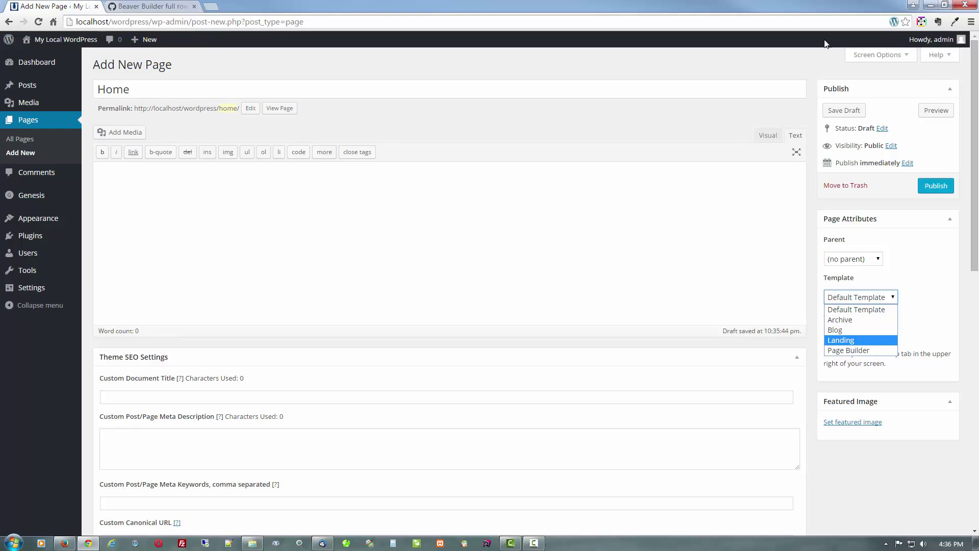
left_click(723, 60)
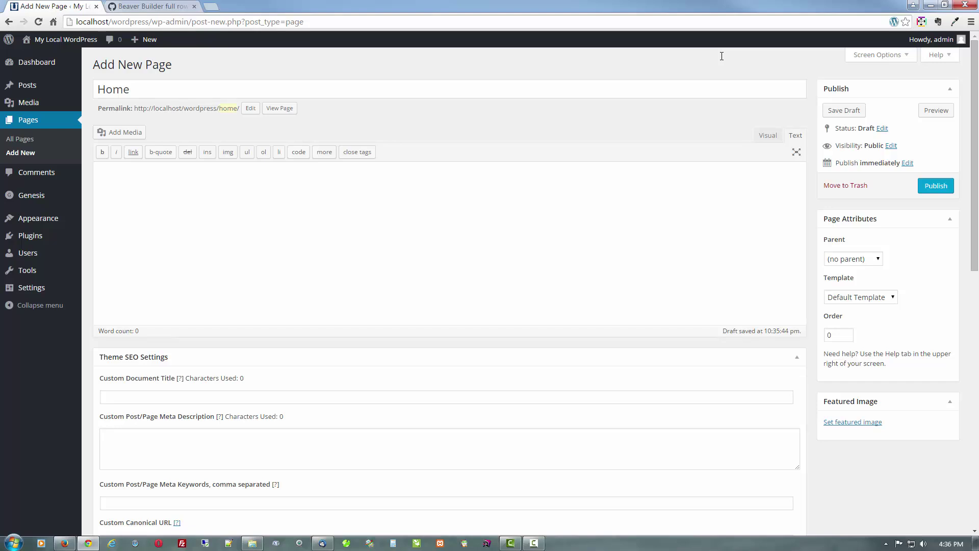
Insert the Dynamik Custom admin link into the Home page's content and publish the page.
mouse_move(35, 206)
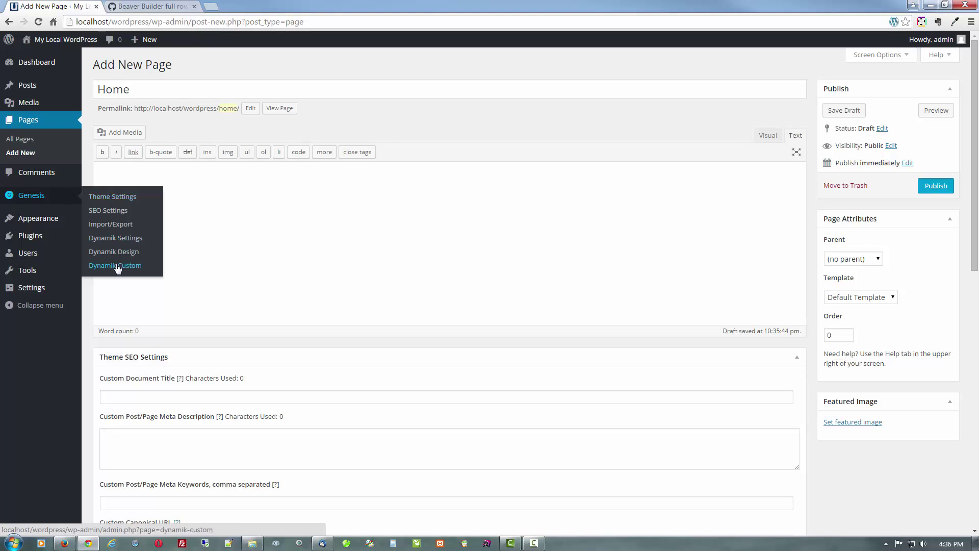
left_click_drag(117, 266, 457, 294)
left_click(936, 186)
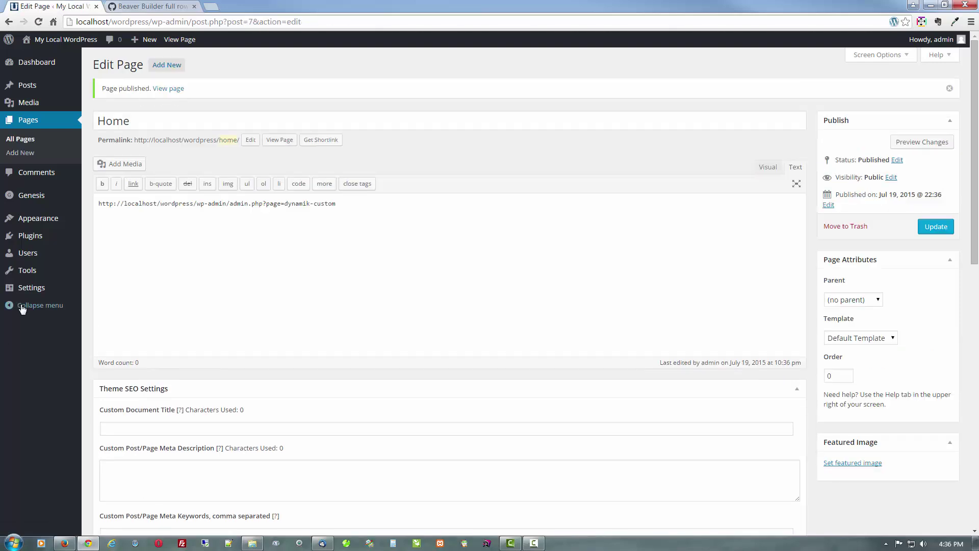
Set the site's front page to the static Home page, save the reading settings, and reload the site in Firefox.
mouse_move(20, 287)
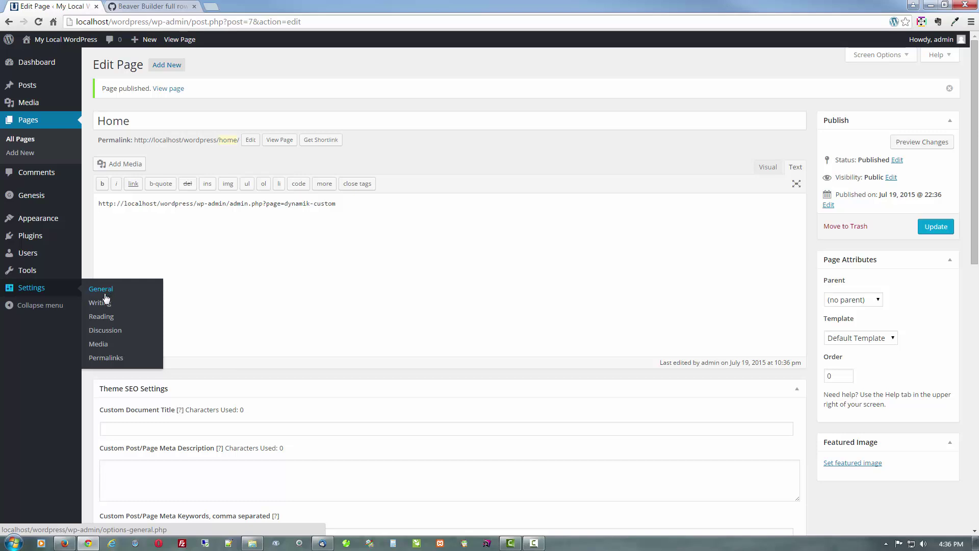
left_click(100, 316)
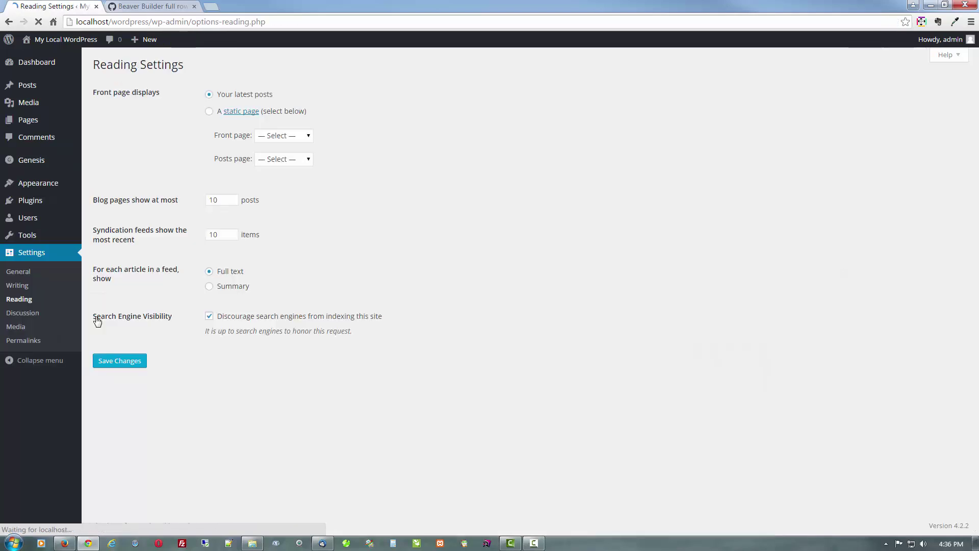
left_click(211, 113)
left_click(278, 136)
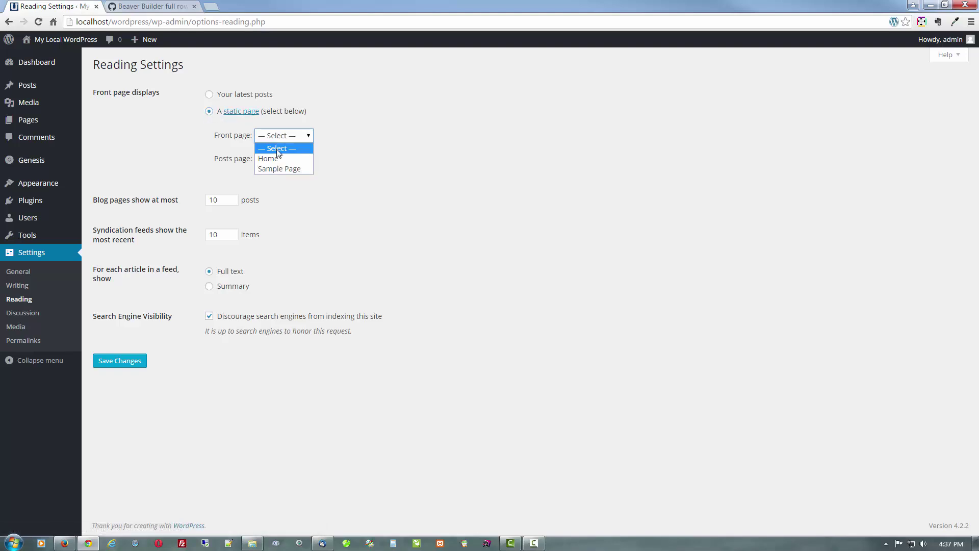
left_click(278, 158)
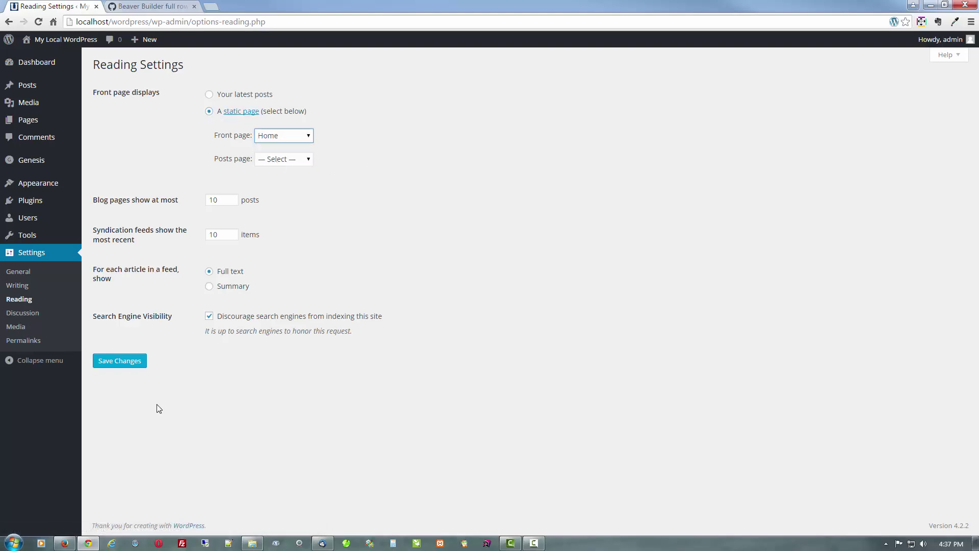
left_click(128, 362)
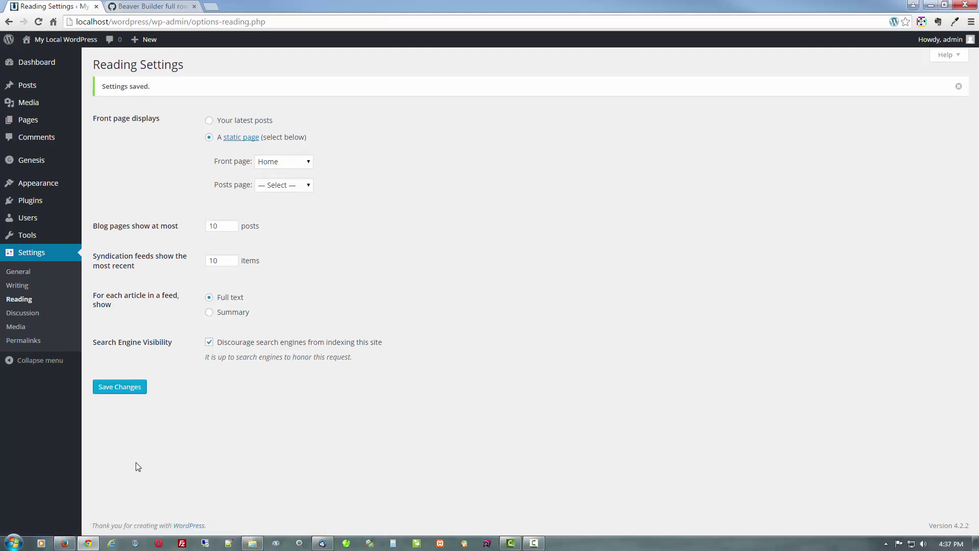
left_click(64, 542)
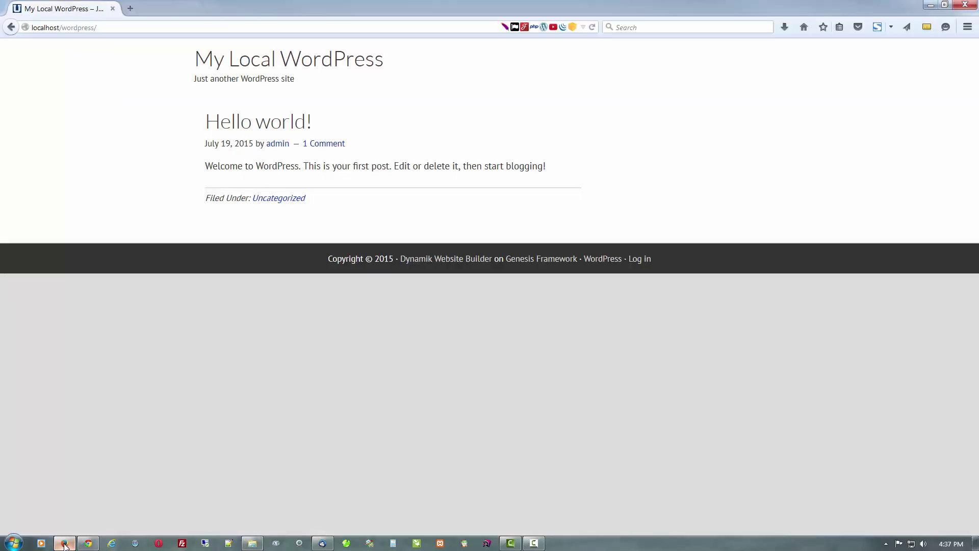
left_click(243, 61)
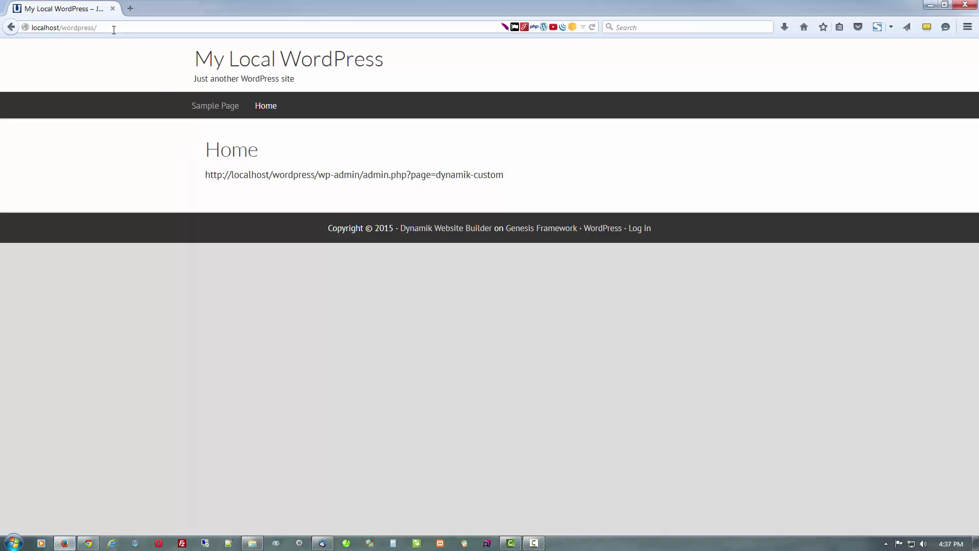
Return to the admin area in Chrome, delete all content from the Home page, and update it.
left_click(92, 545)
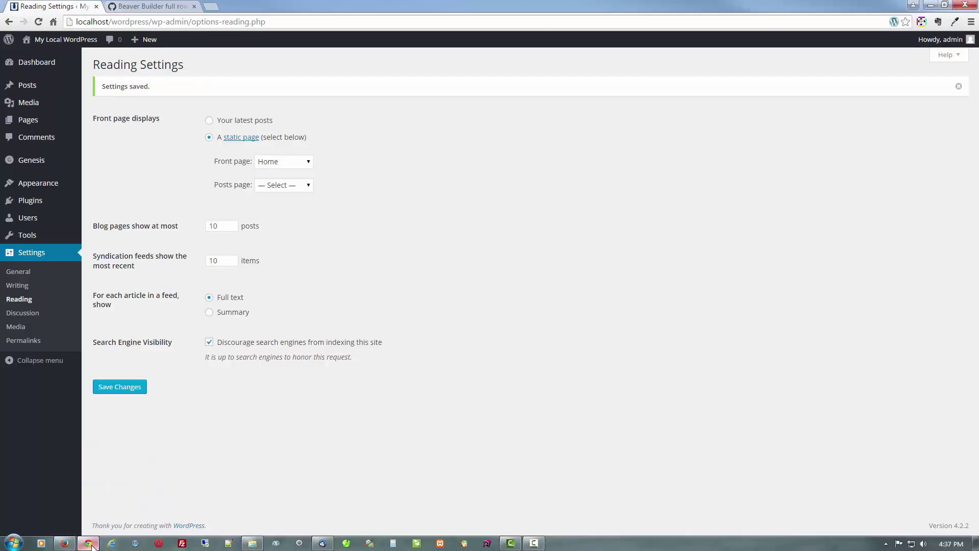
mouse_move(30, 127)
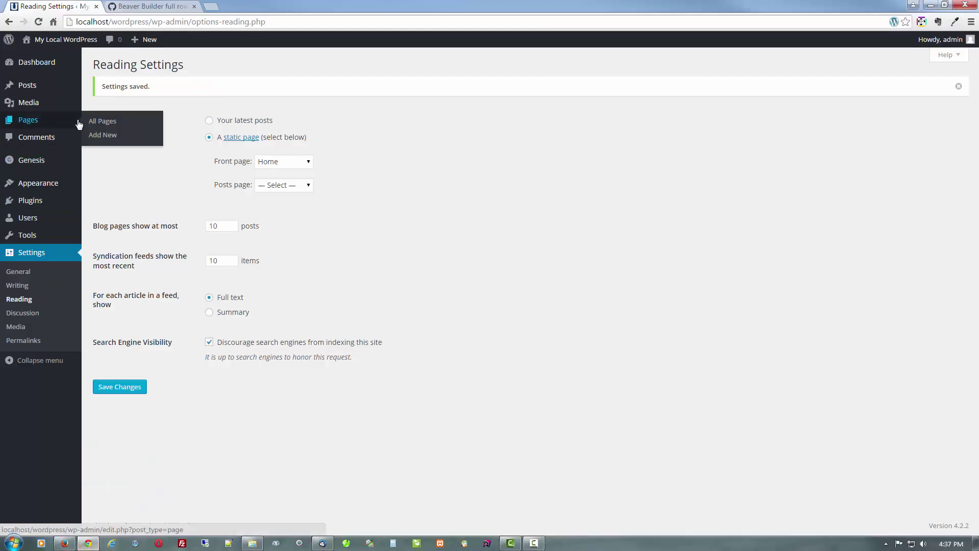
left_click(98, 123)
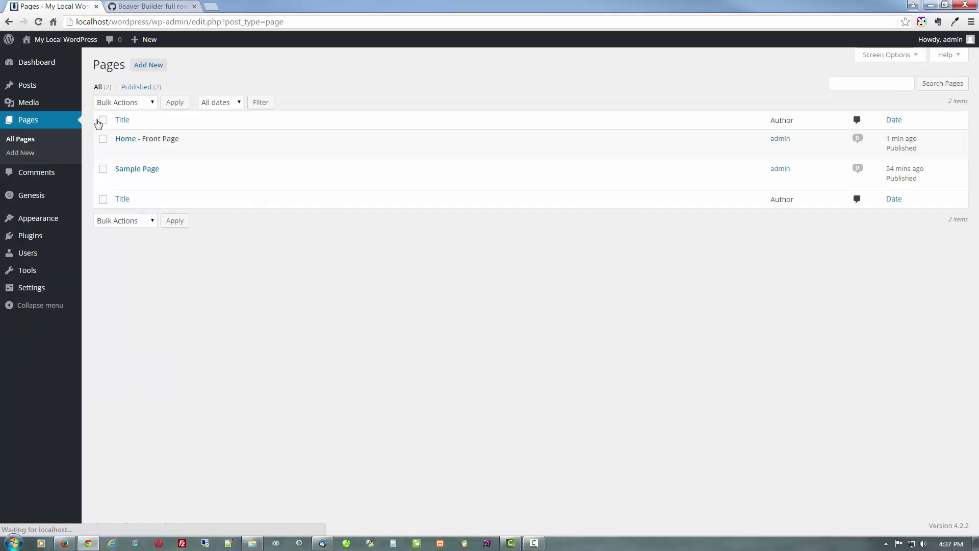
left_click(131, 141)
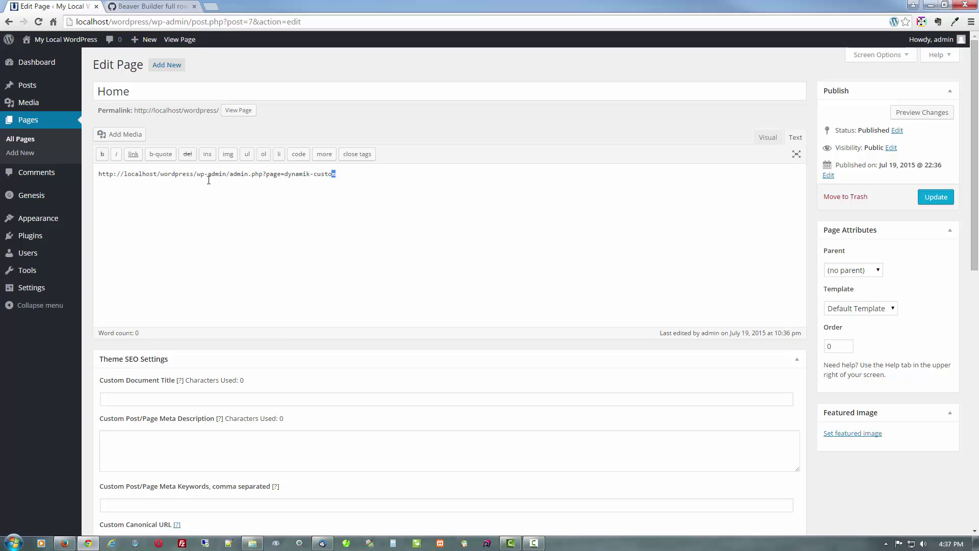
left_click_drag(337, 174, 83, 181)
key("Delete")
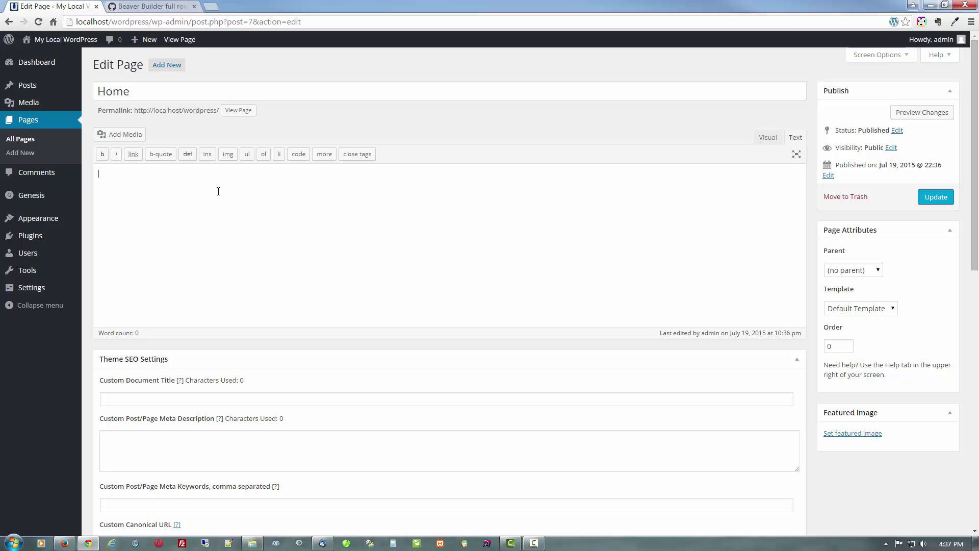
left_click(935, 198)
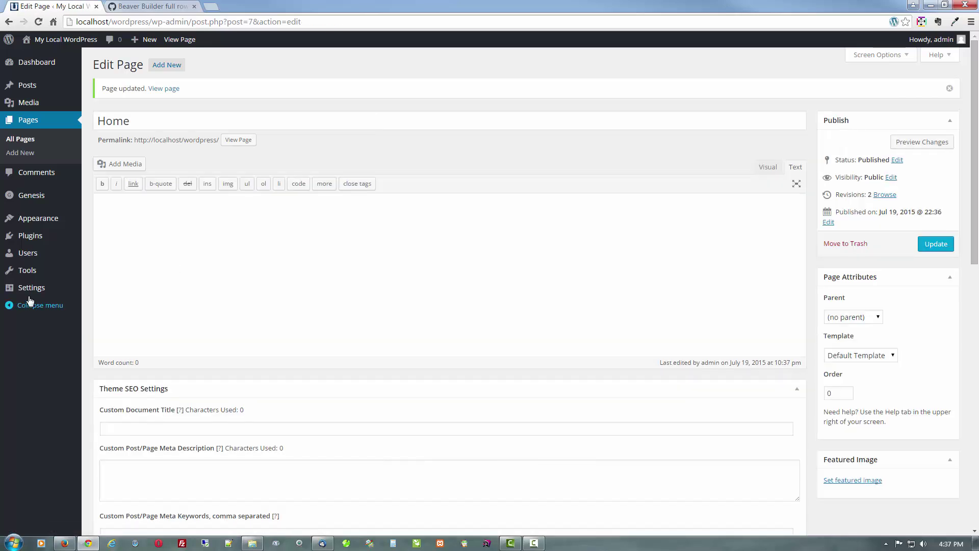
Remove the Home page's title by page ID 7 in Dynamik's general settings, save, and reload the site in Firefox.
mouse_move(29, 297)
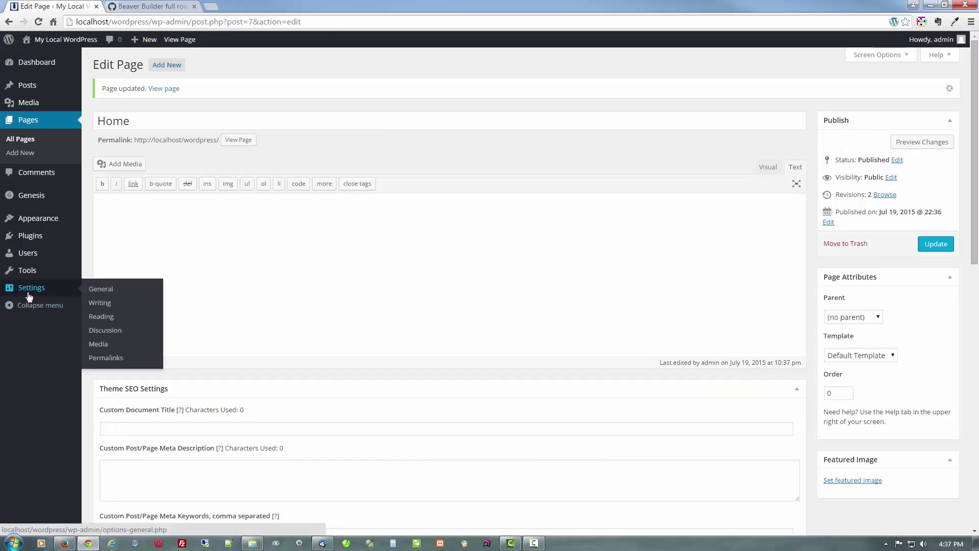
left_click(28, 126)
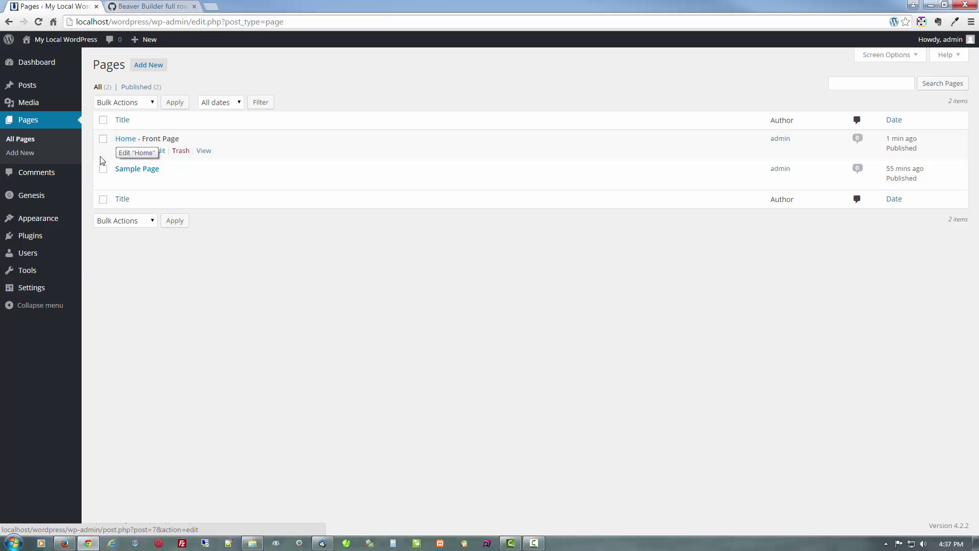
mouse_move(45, 196)
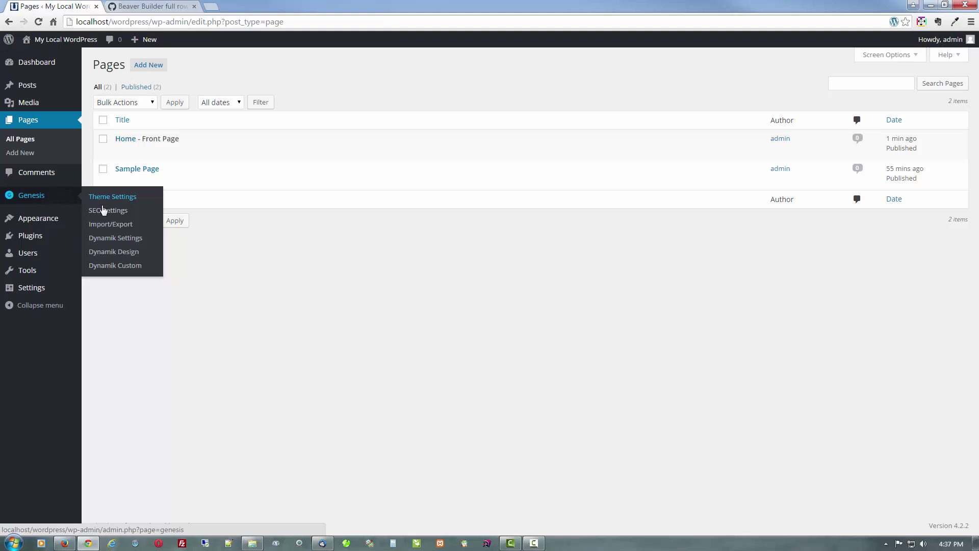
left_click(111, 239)
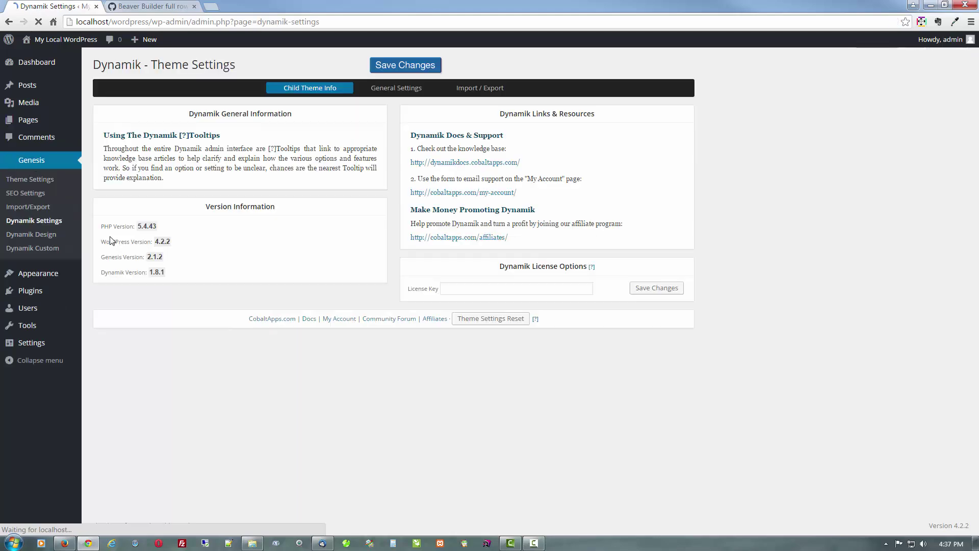
left_click(407, 94)
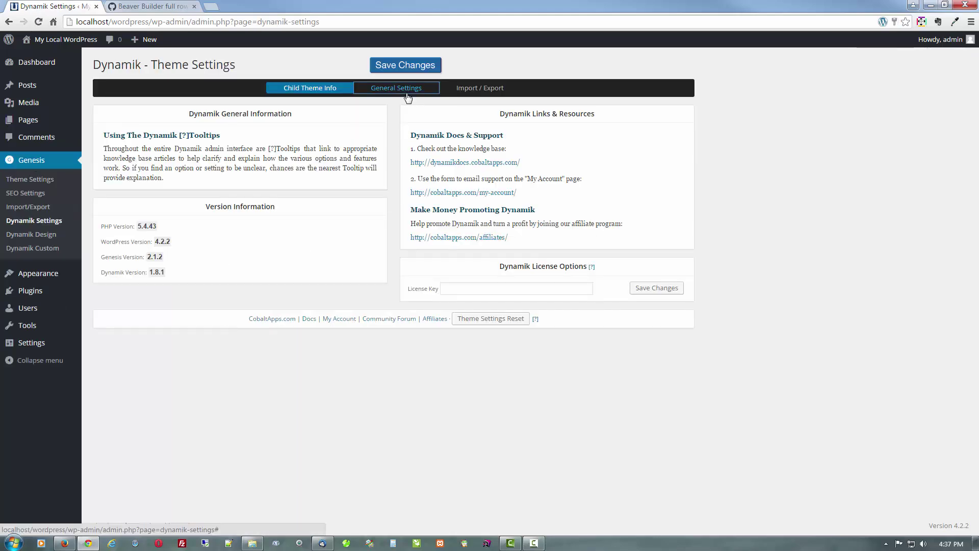
left_click(156, 184)
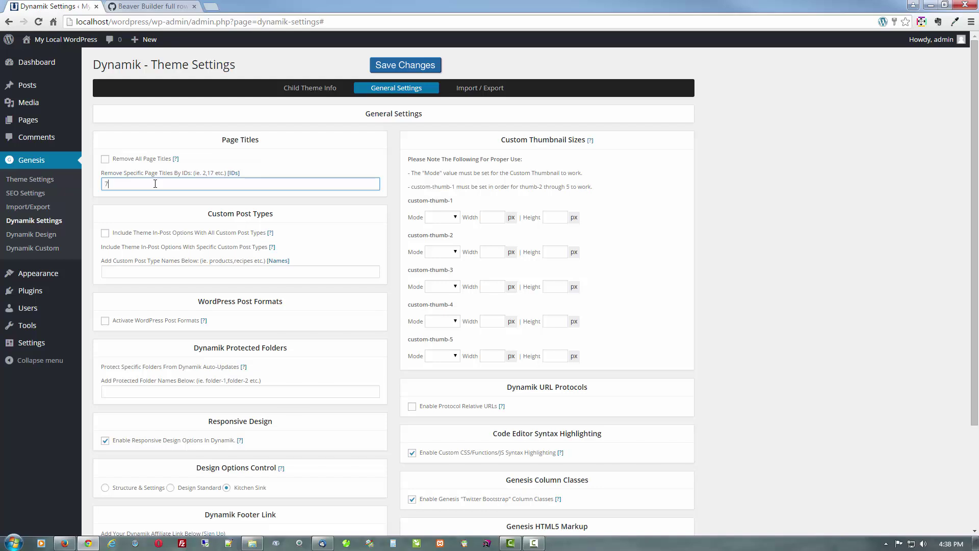
left_click(389, 66)
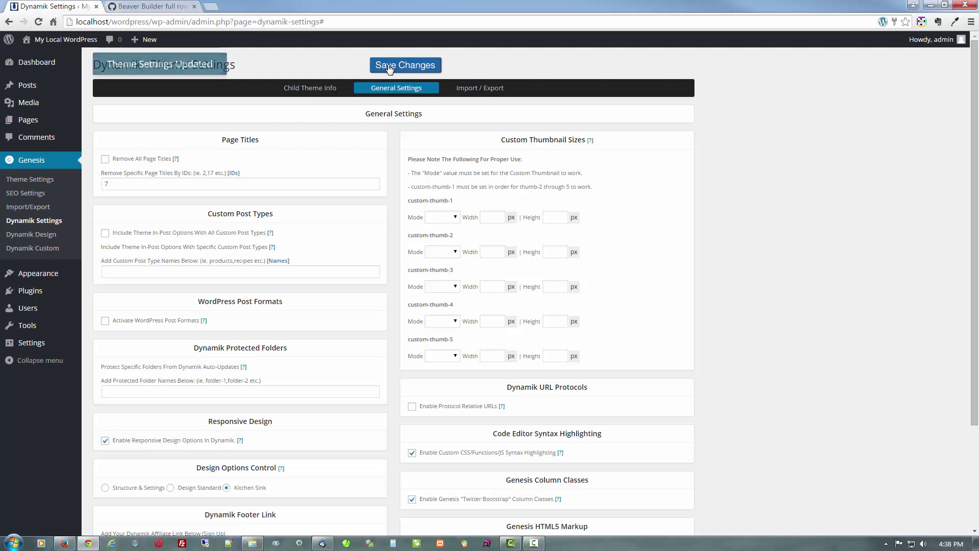
left_click(65, 545)
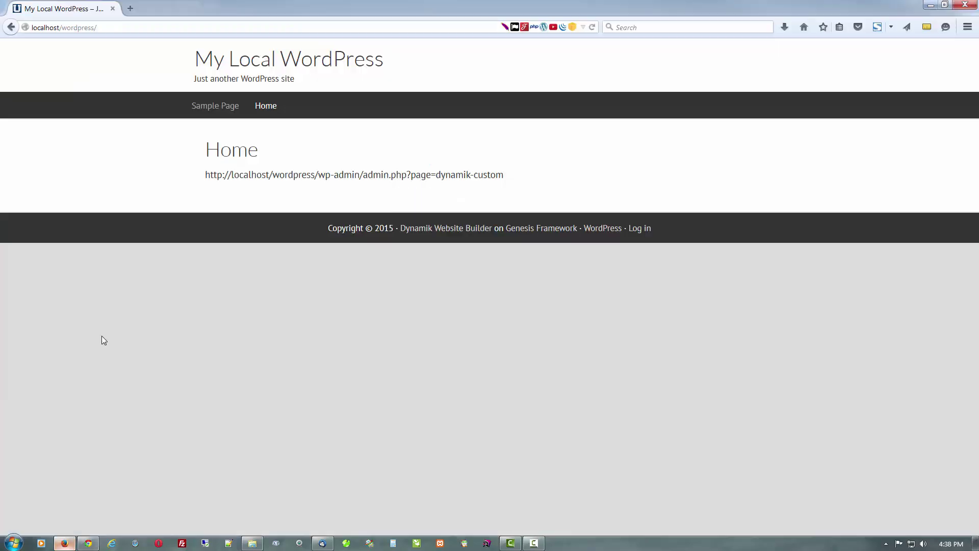
left_click(221, 65)
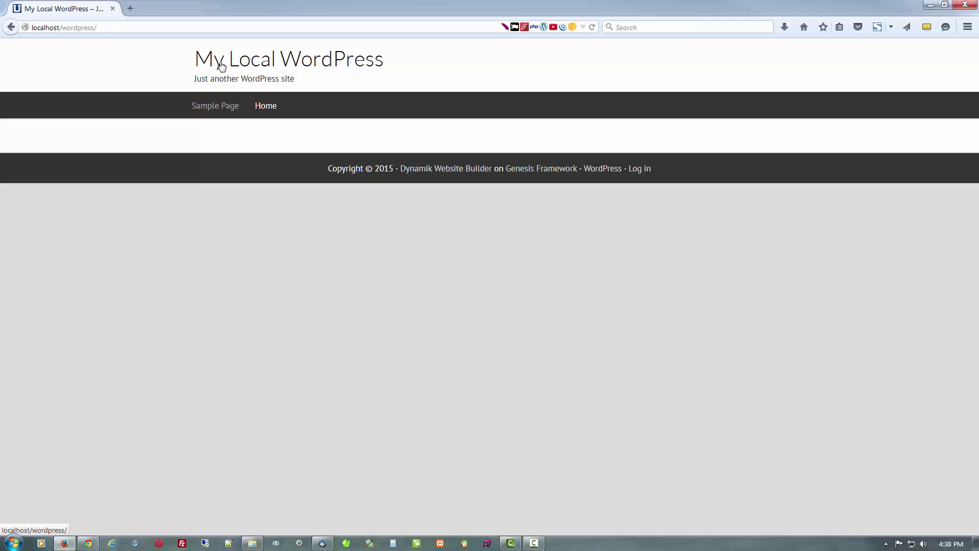
Back in Chrome, move Home above Sample Page in MainMenu and save the menu.
left_click(80, 547)
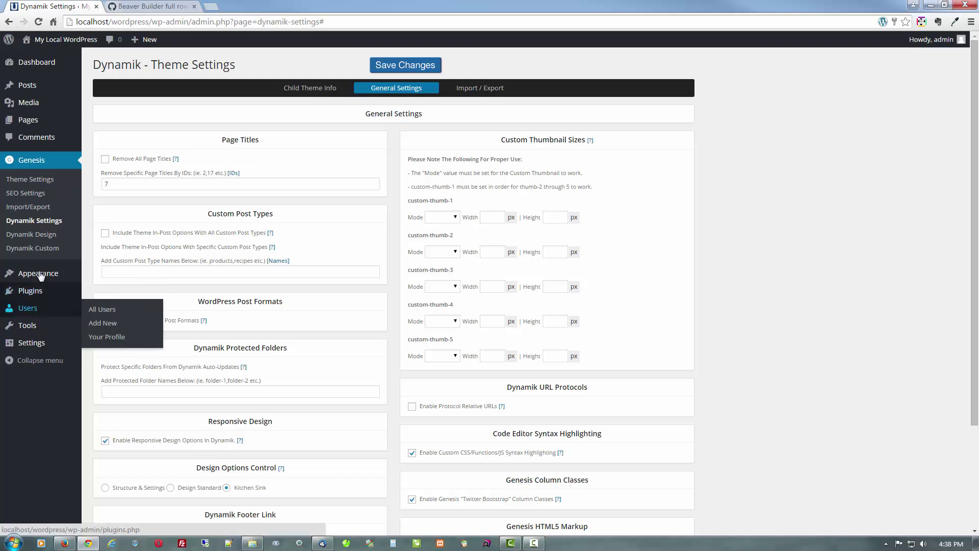
mouse_move(41, 276)
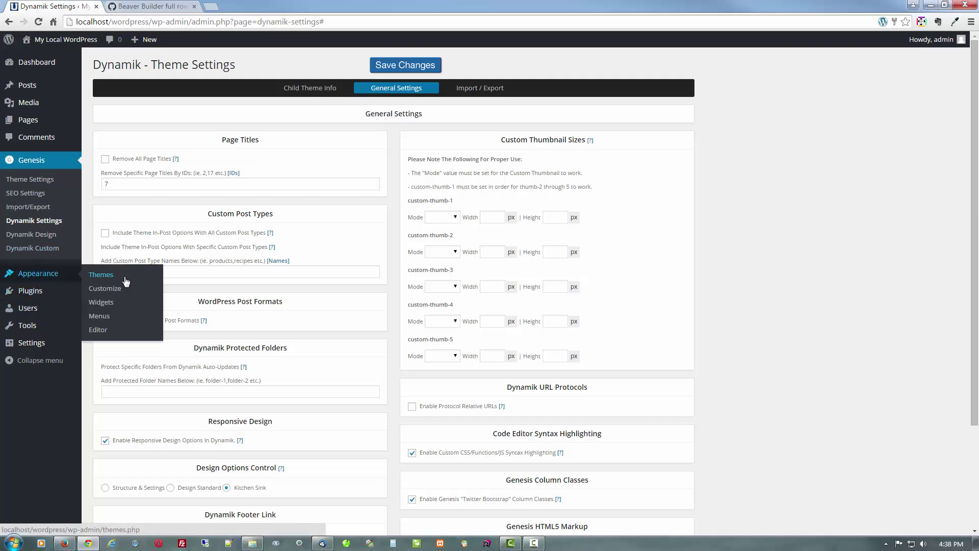
left_click(108, 315)
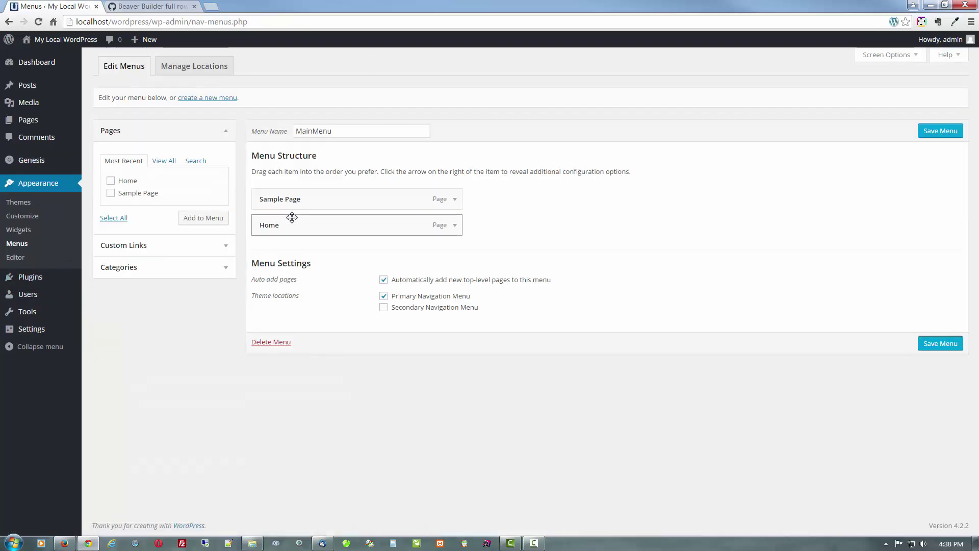
left_click_drag(292, 218, 299, 196)
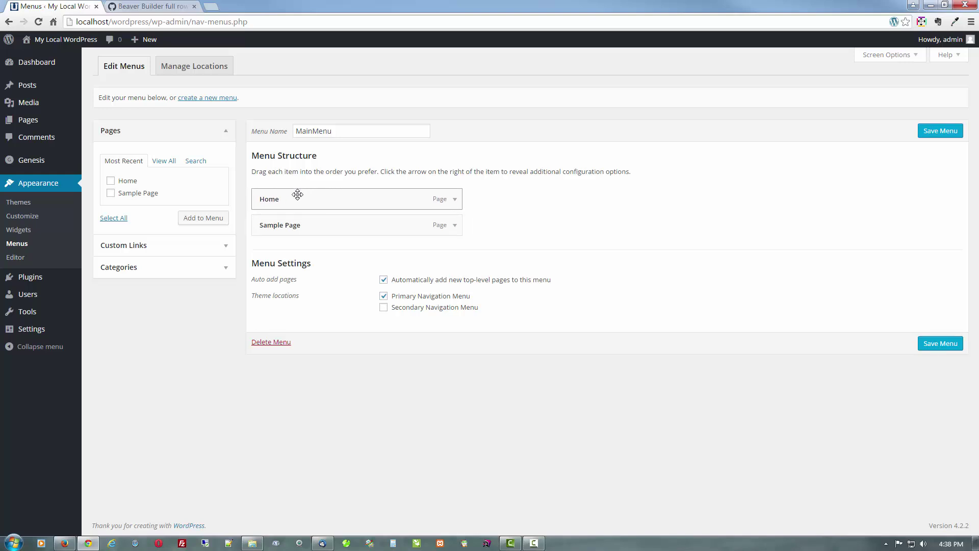
left_click(926, 131)
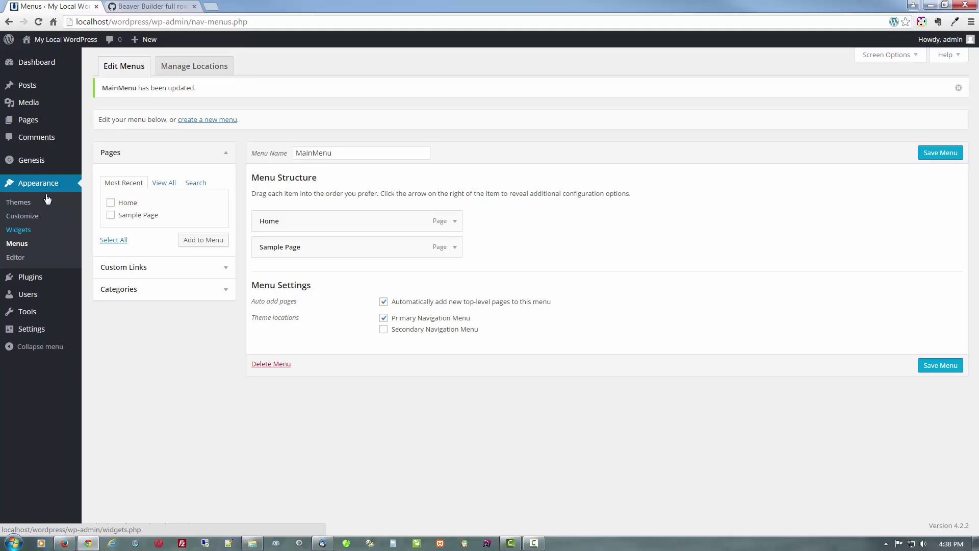
Copy the entire beaver_css.css code from the GitHub gist into Dynamik's Custom CSS.
mouse_move(45, 167)
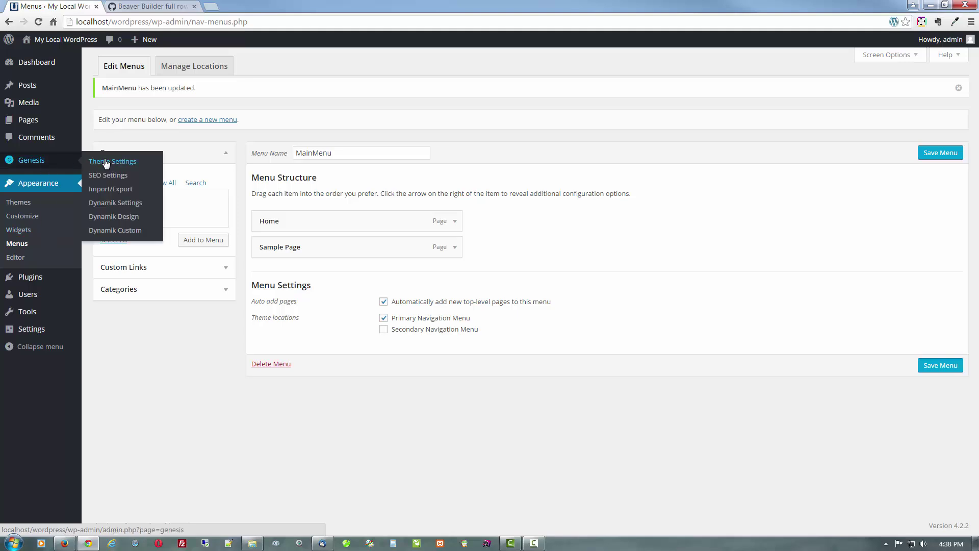
left_click(109, 230)
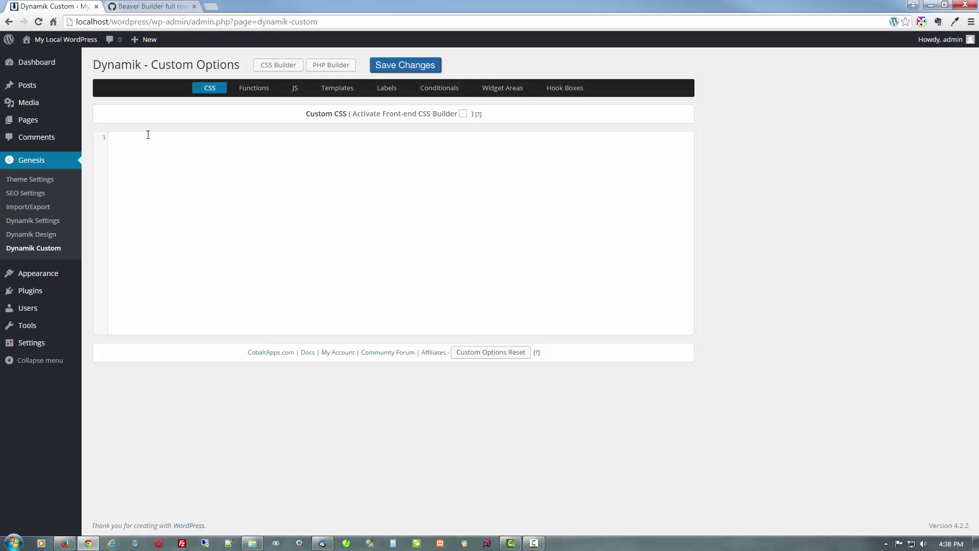
left_click(151, 6)
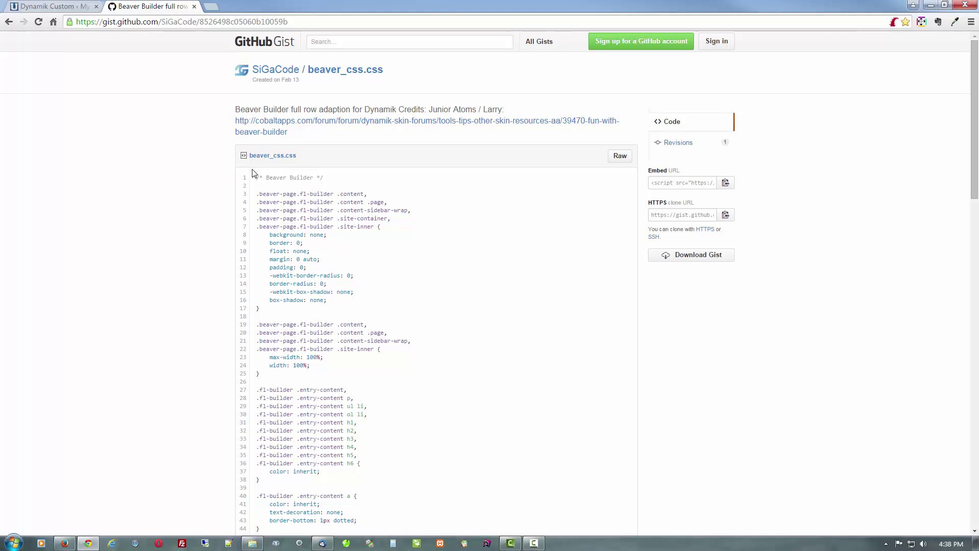
left_click_drag(256, 177, 327, 471)
scroll(390, 412, "down", 2)
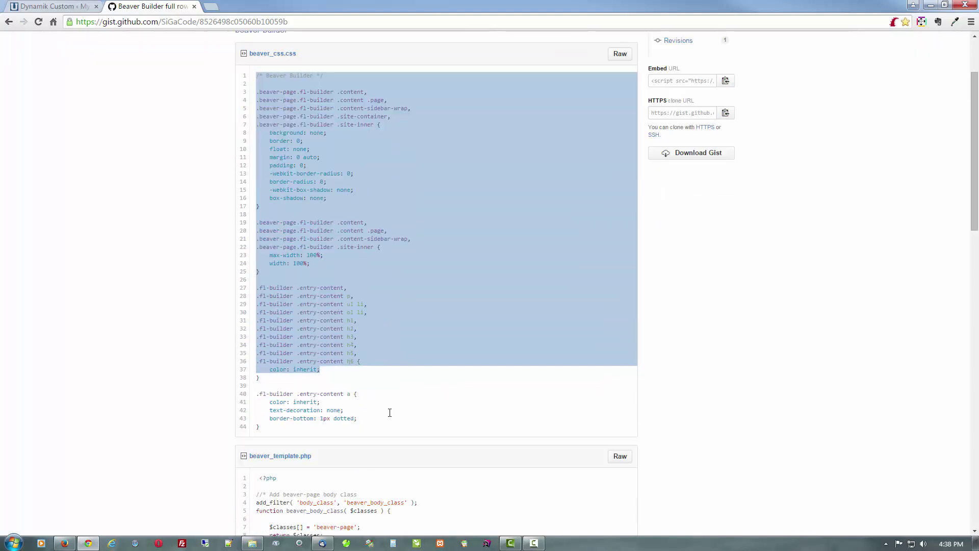
left_click_drag(389, 412, 390, 426)
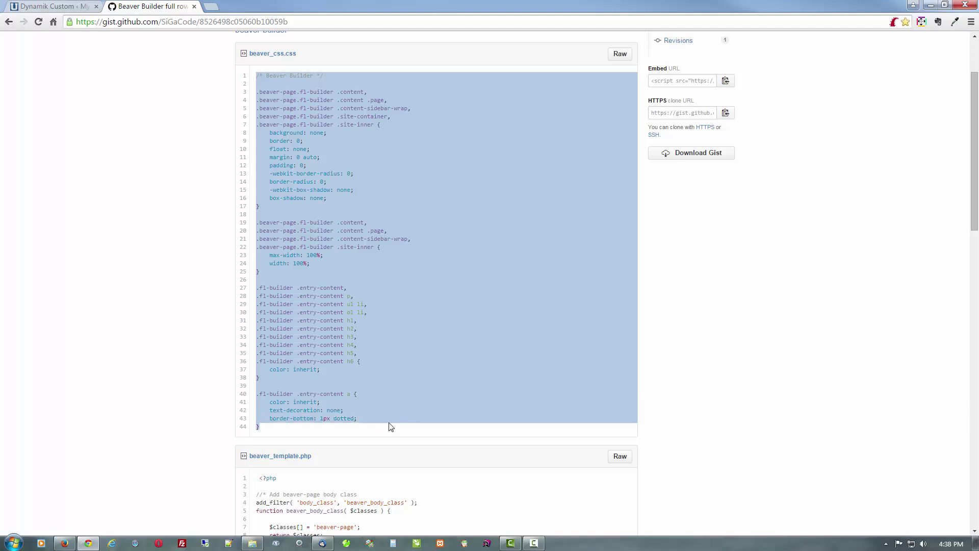
left_click(78, 5)
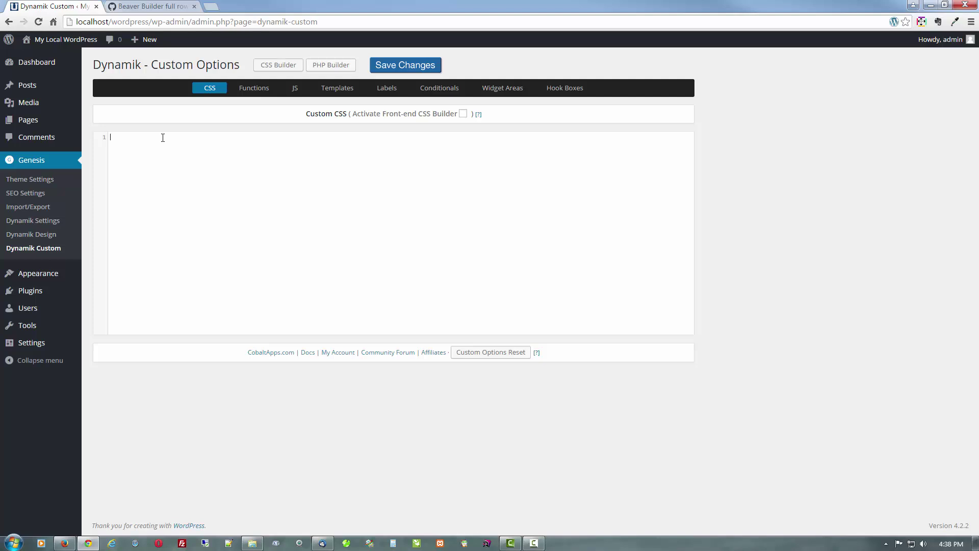
key("ctrl+v")
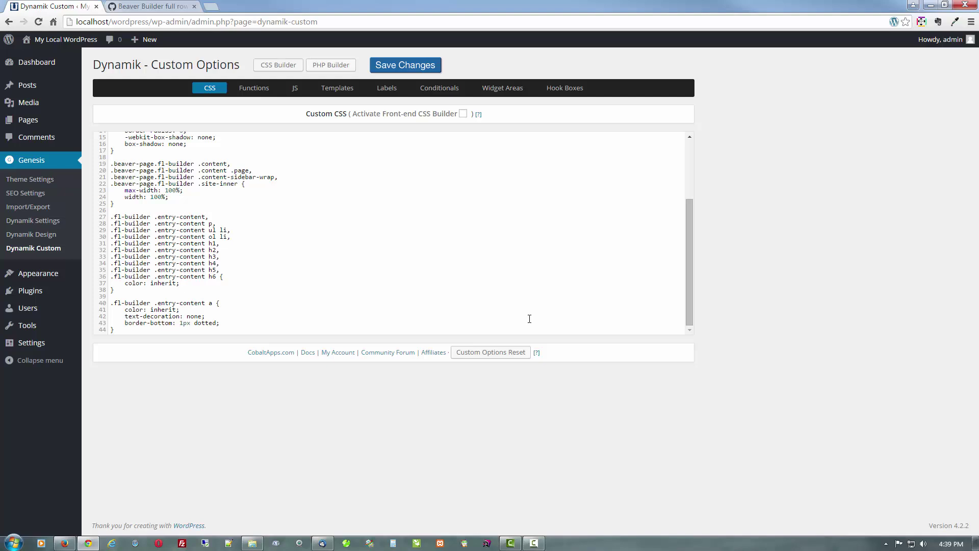
Set the border-bottom of the .fl-builder .entry-content a rule to 0px dotted and save the custom options.
key("BackSpace")
type("0")
left_click(408, 64)
Define a Dynamik custom page template with file name beaver-page and template name Beaver Landing.
left_click(332, 90)
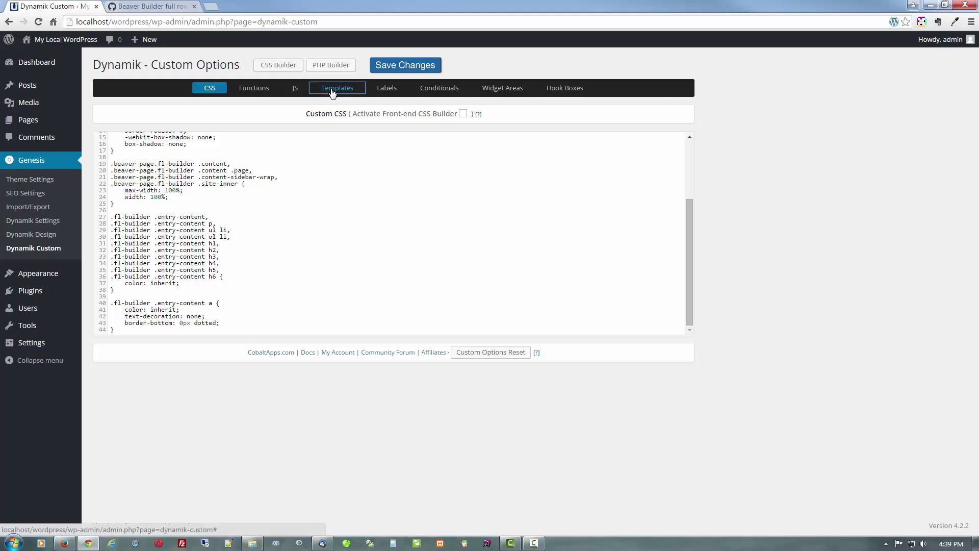
left_click(141, 141)
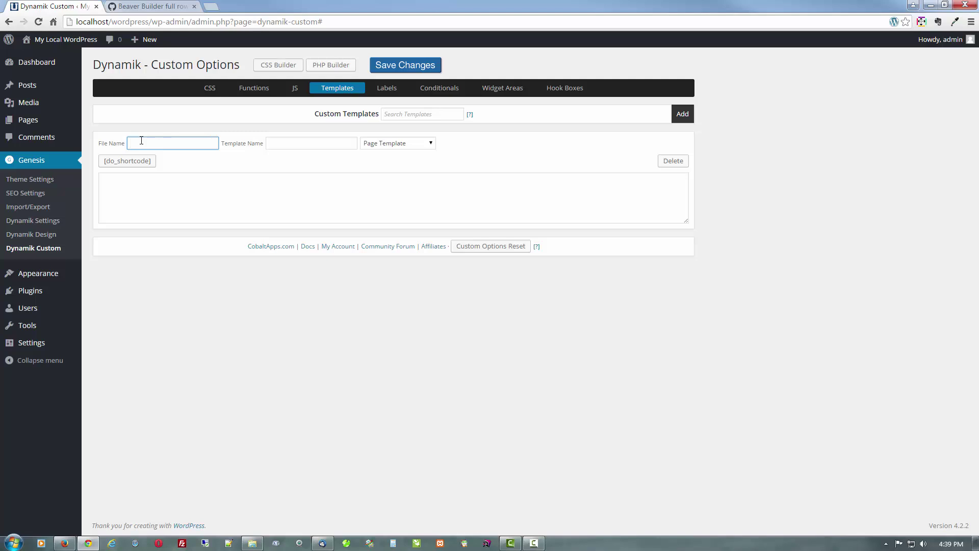
type("beaver-page")
left_click(319, 143)
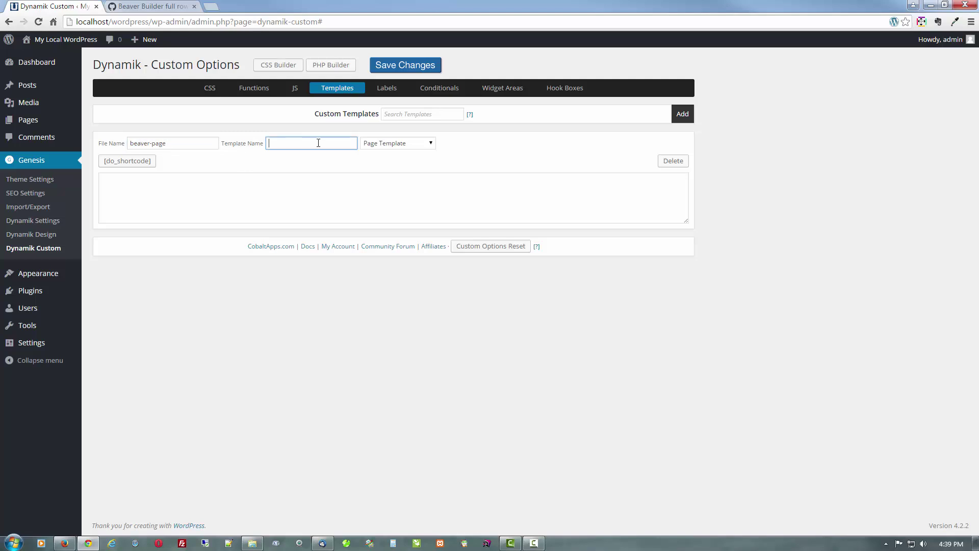
type("Beaver Landing")
Copy the entire beaver_template_landing.php code from the GitHub gist into the Beaver Landing template and save the custom options.
left_click(129, 183)
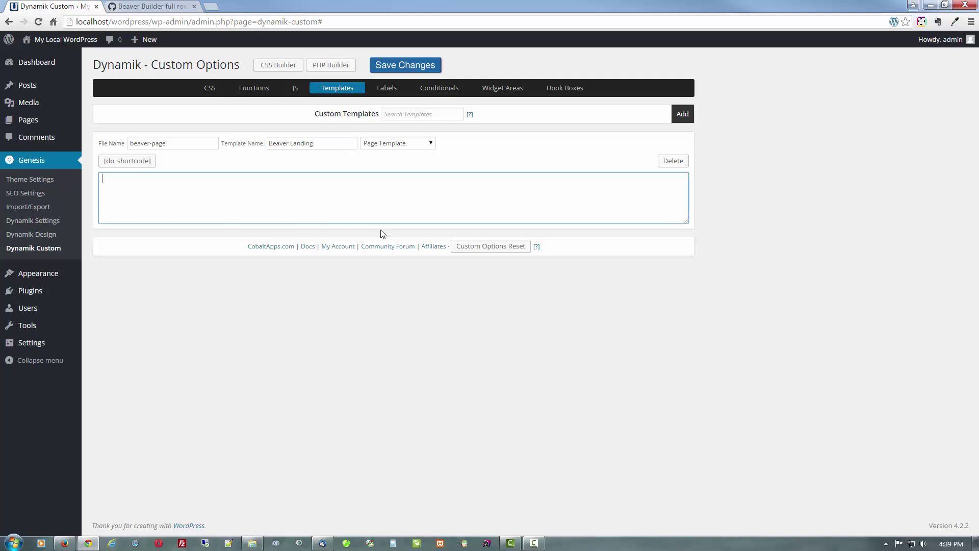
left_click(149, 7)
left_click(156, 275)
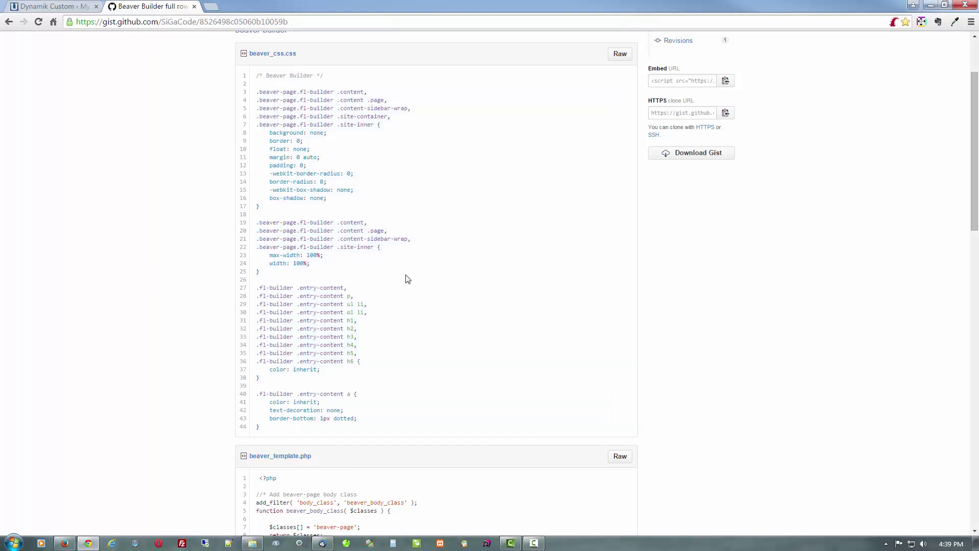
scroll(405, 278, "down", 7)
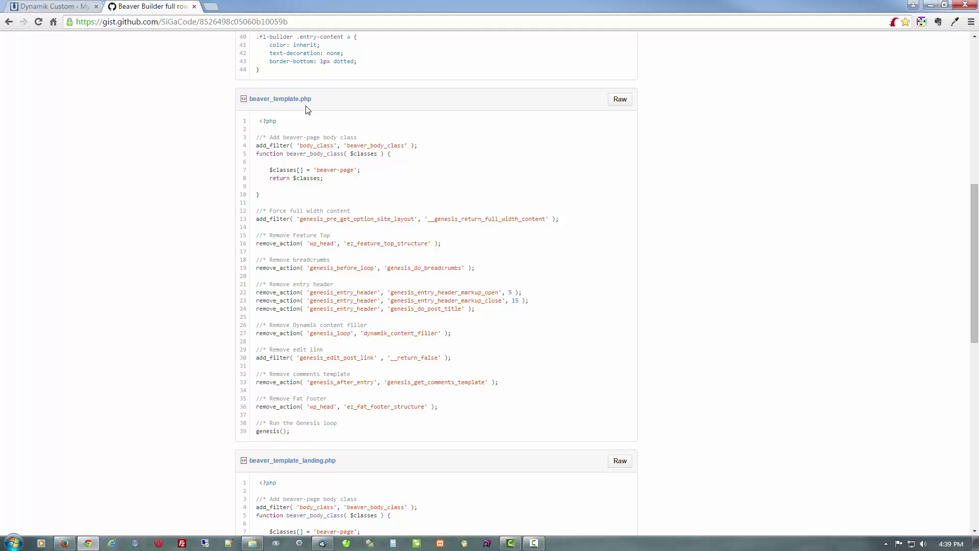
scroll(401, 171, "down", 6)
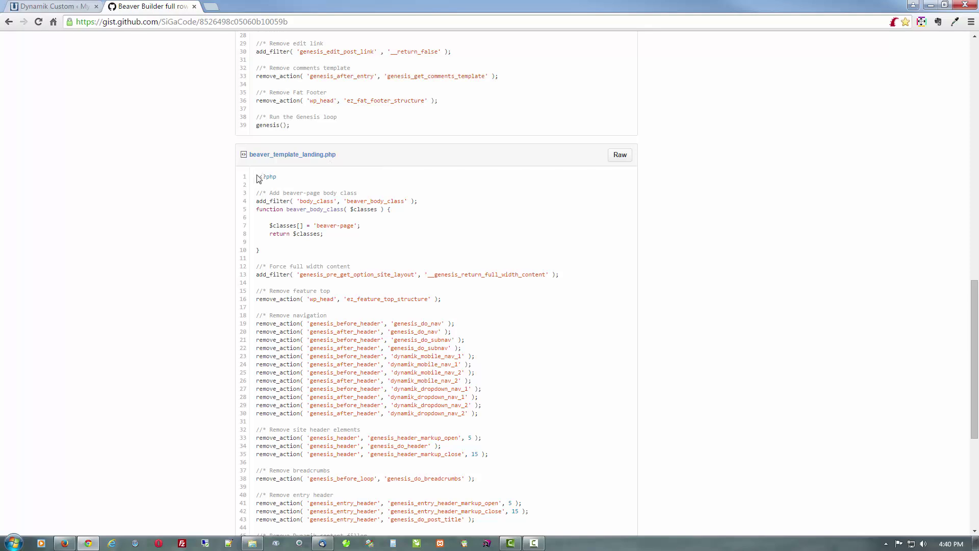
left_click_drag(257, 176, 358, 428)
scroll(343, 340, "down", 5)
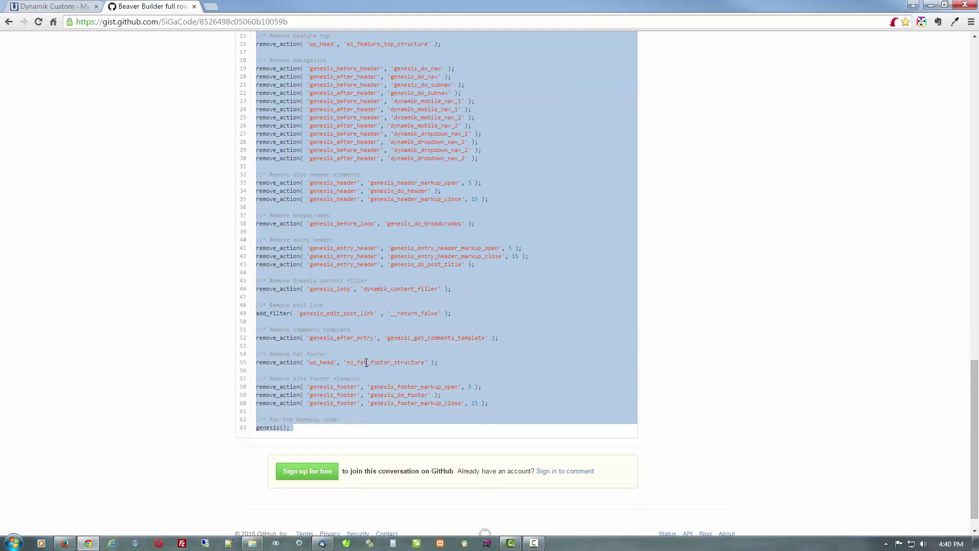
right_click(357, 222)
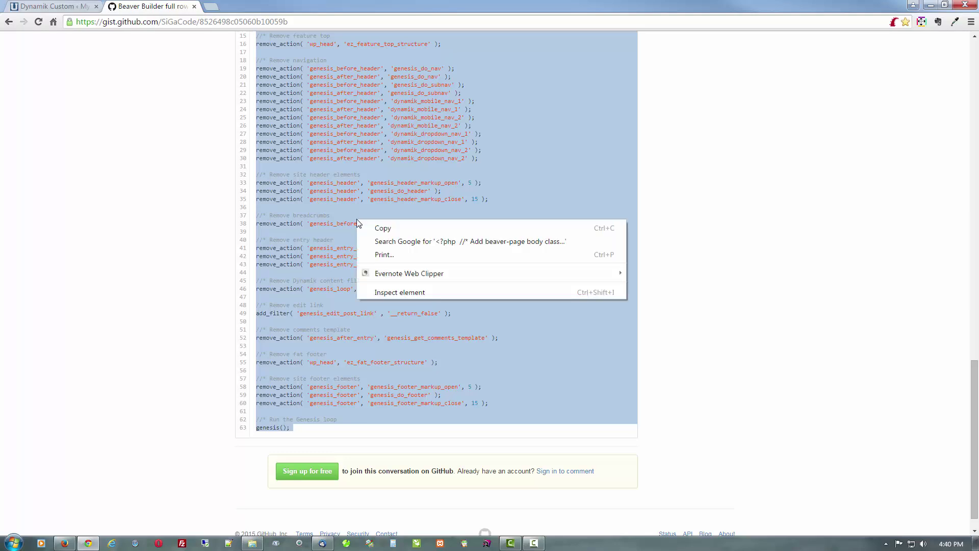
left_click(383, 225)
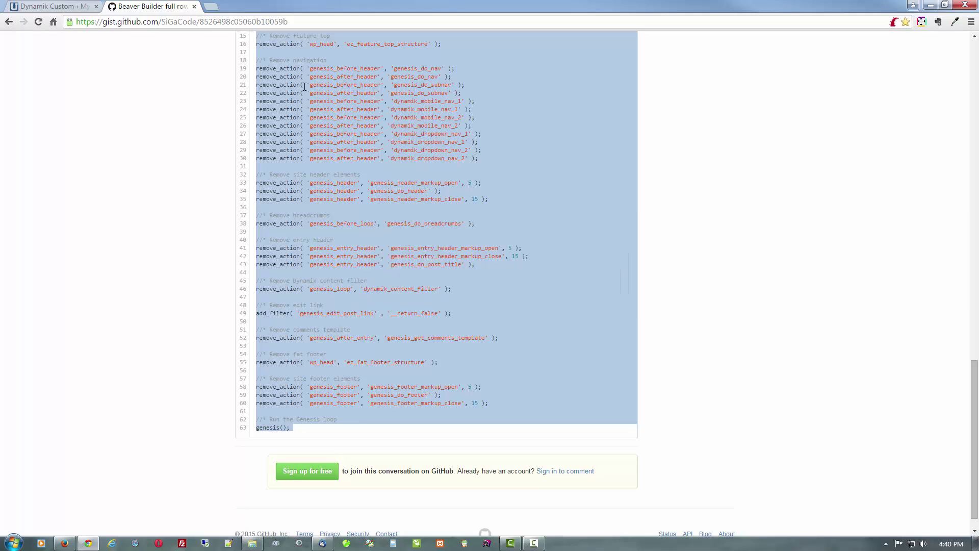
left_click(34, 6)
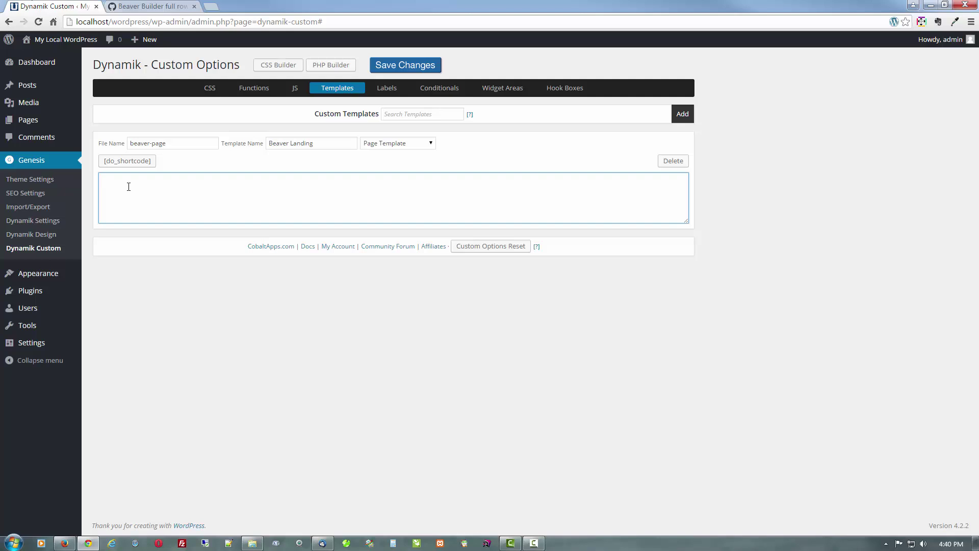
key("ctrl+v")
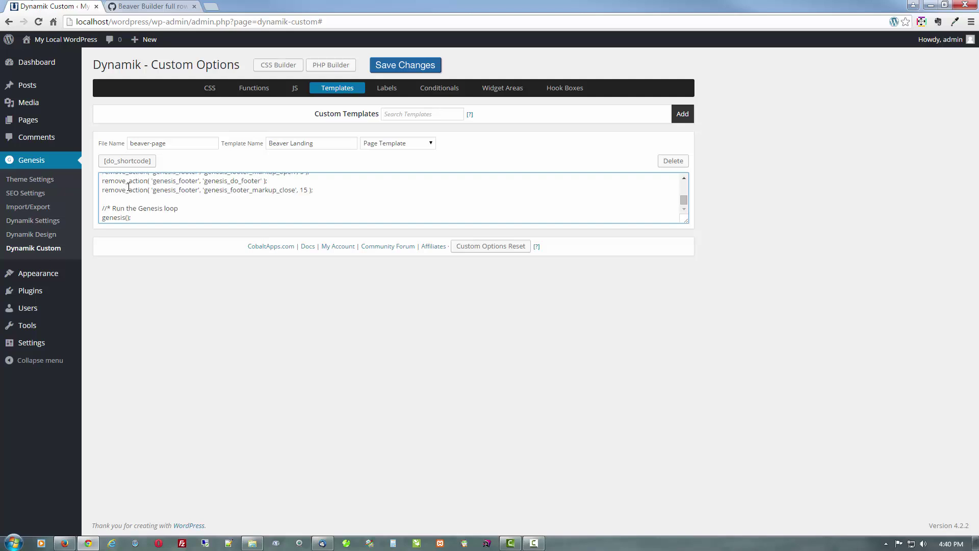
left_click(388, 69)
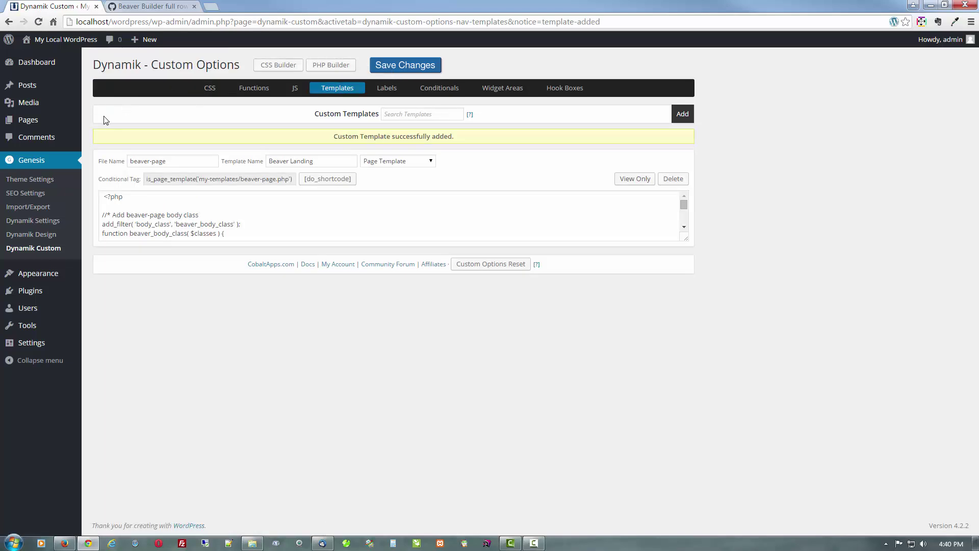
Assign the Beaver Landing template to the Home page and update the page.
mouse_move(39, 120)
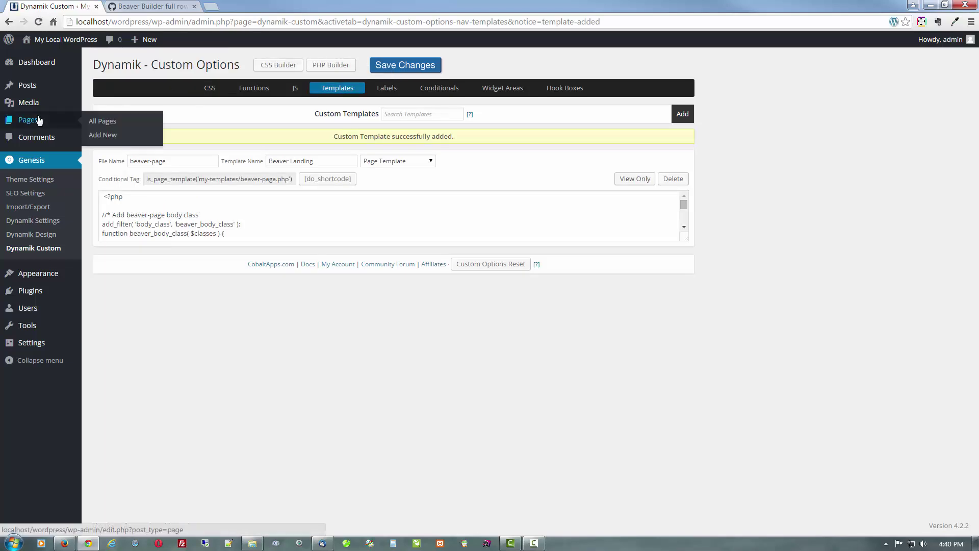
left_click(94, 122)
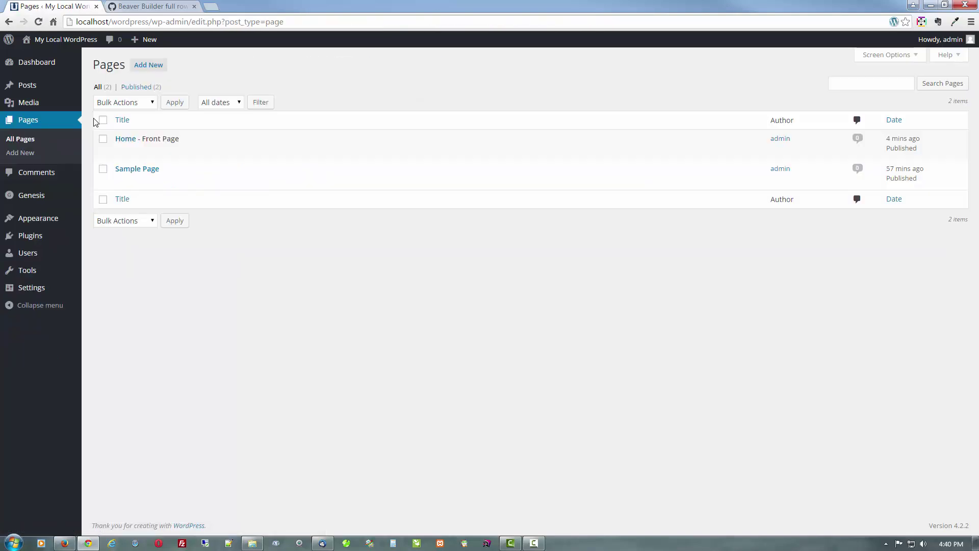
left_click(122, 141)
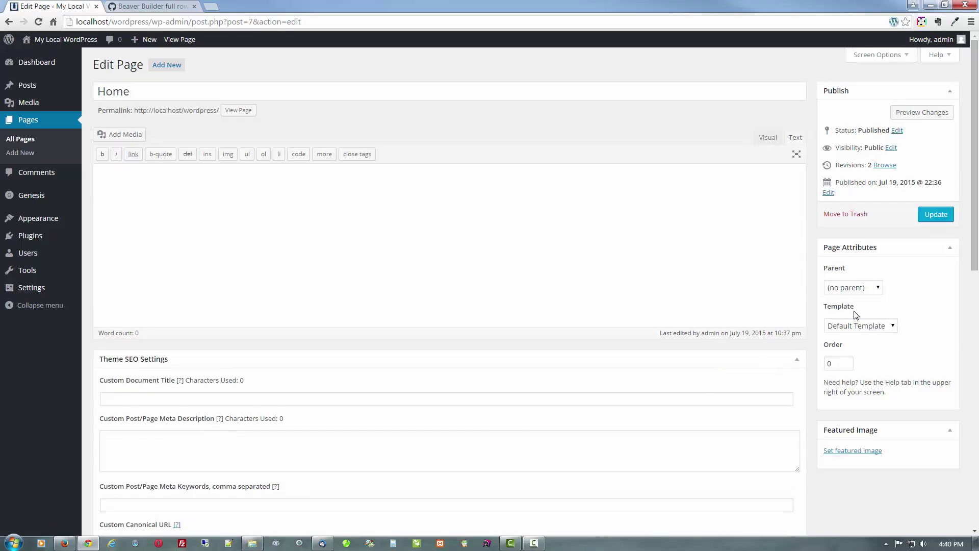
left_click(861, 330)
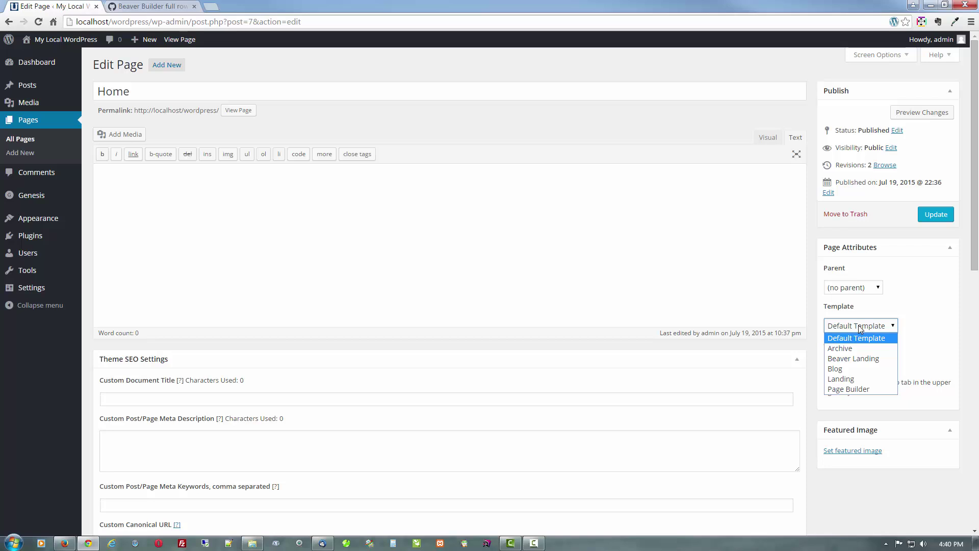
left_click(855, 361)
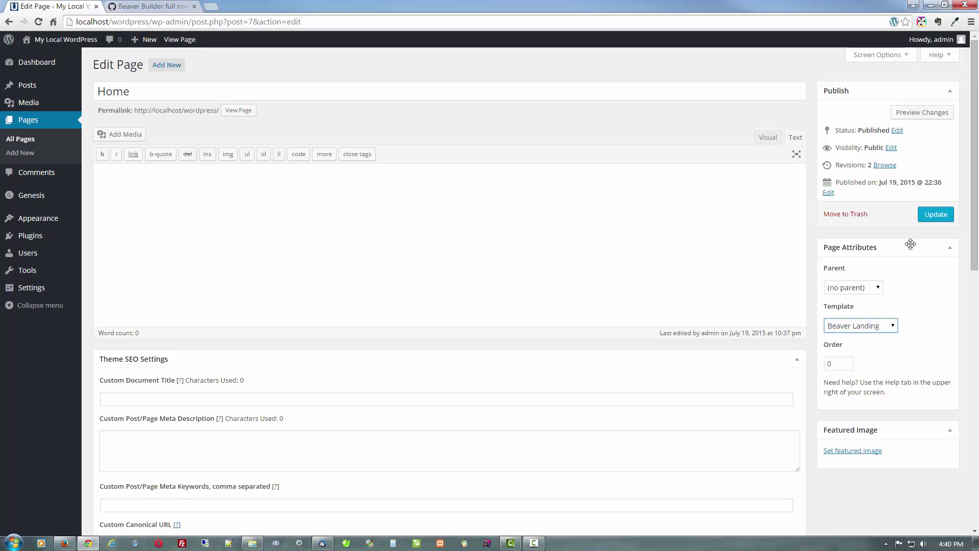
left_click(926, 215)
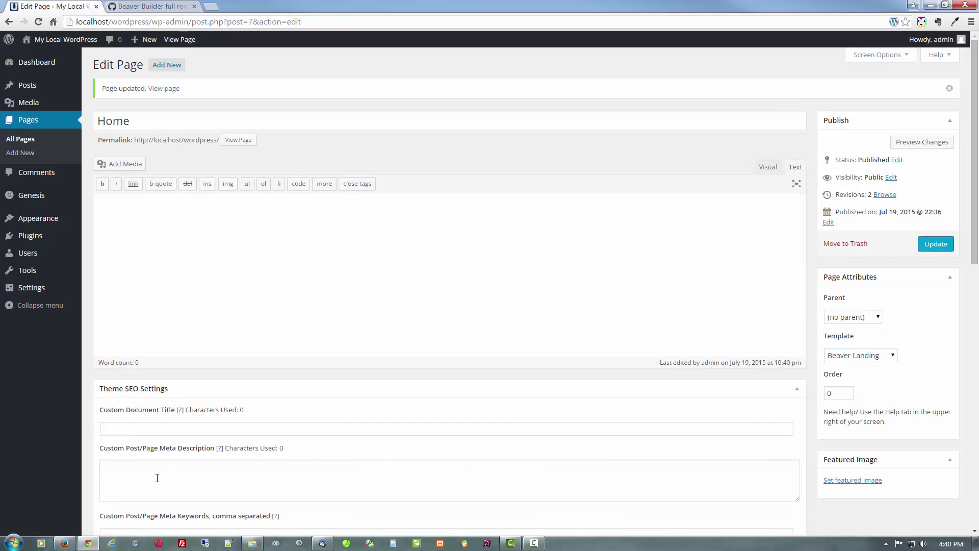
Switch to Firefox, refresh the site's front page to check the landing template, and return to Chrome.
left_click(65, 544)
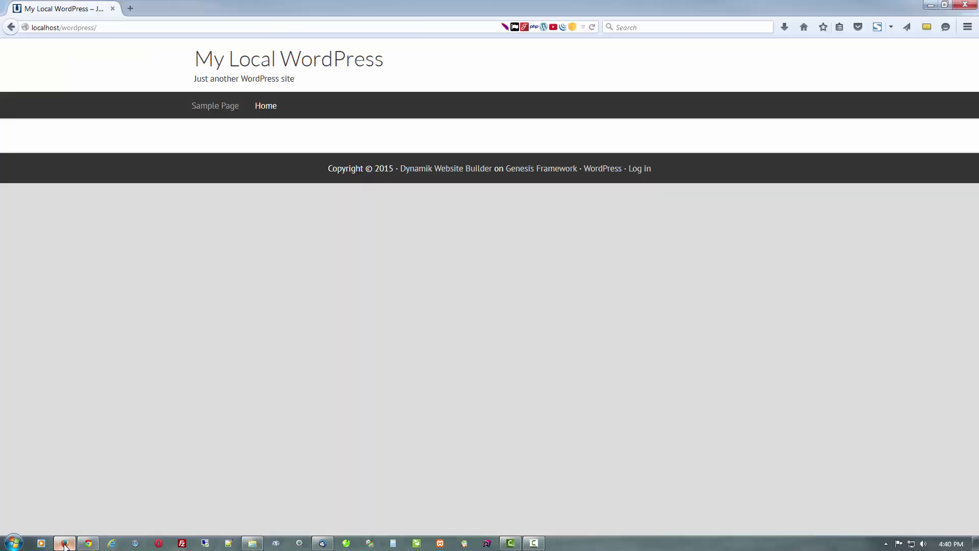
left_click(254, 53)
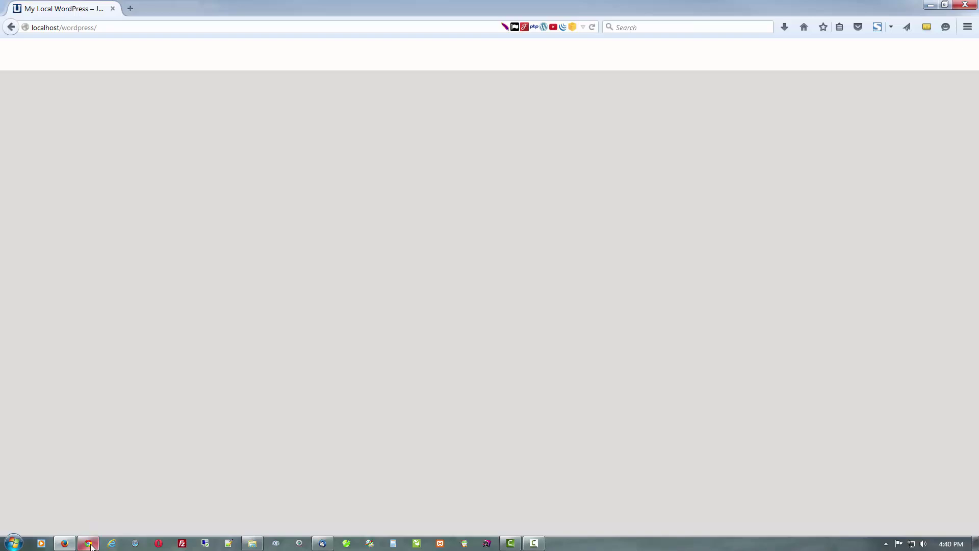
mouse_move(91, 546)
left_click(81, 487)
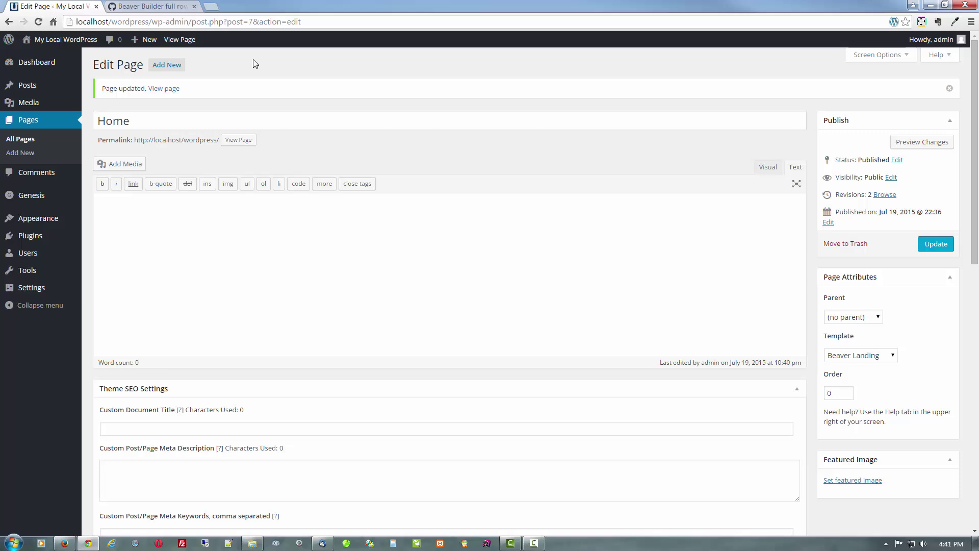
Install the Beaver Builder plugin by uploading bb-plugin-pro.zip from Downloads, and activate it.
mouse_move(24, 243)
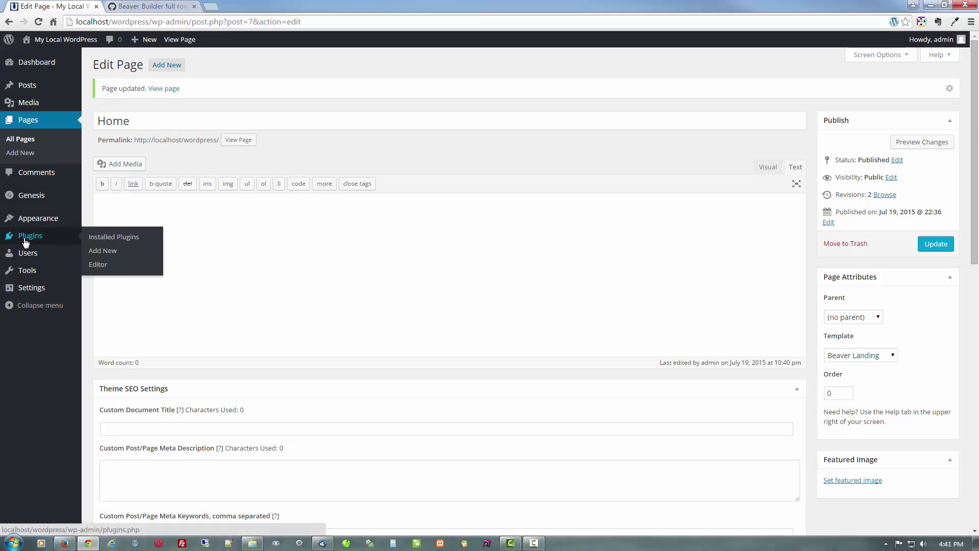
left_click(94, 254)
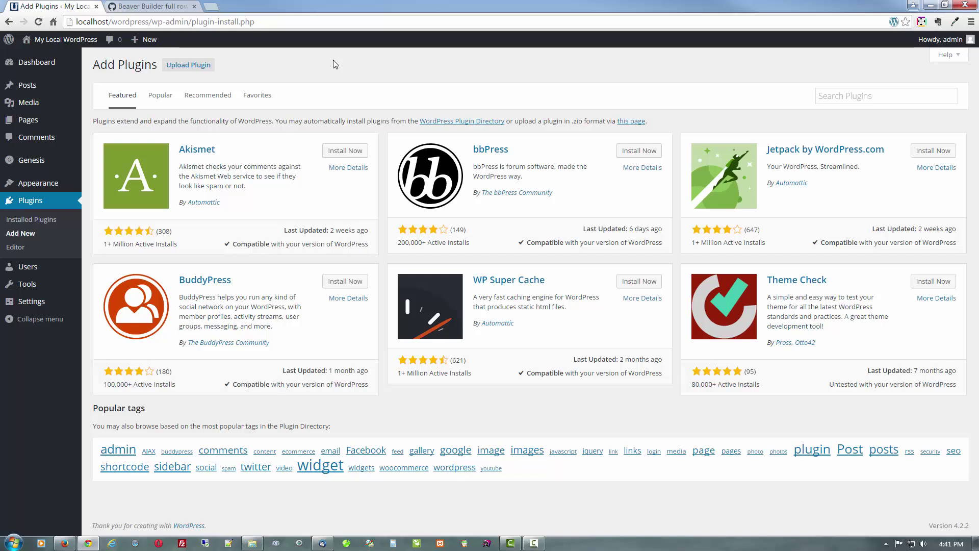
left_click(210, 69)
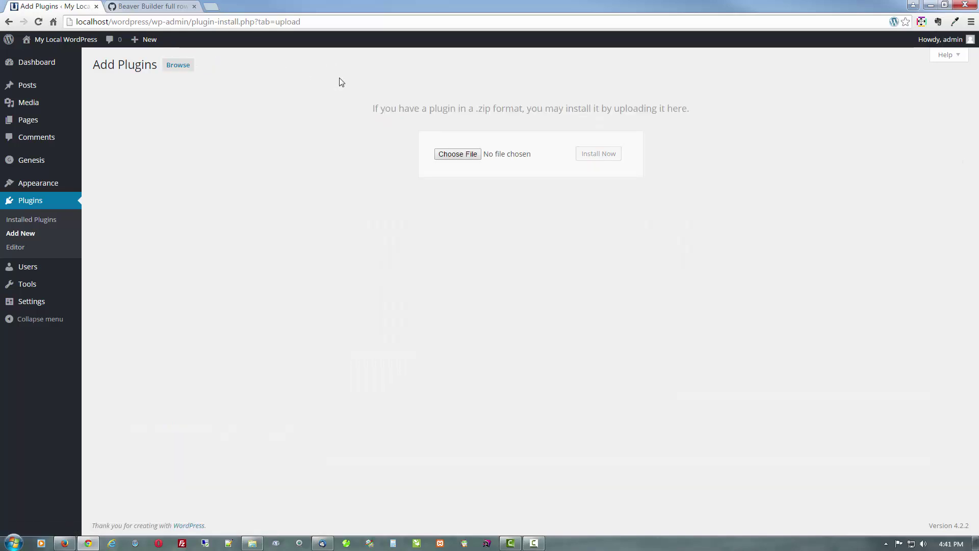
left_click(458, 155)
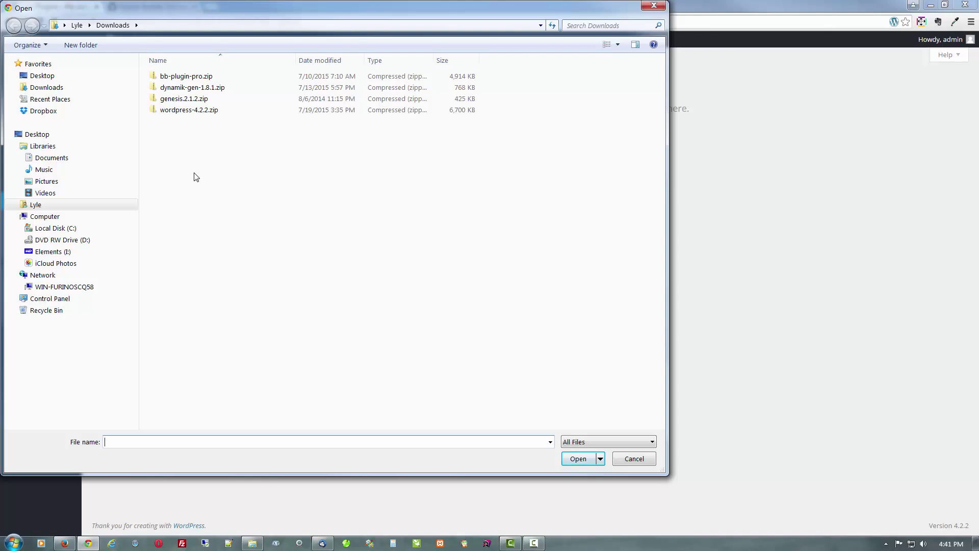
left_click(186, 77)
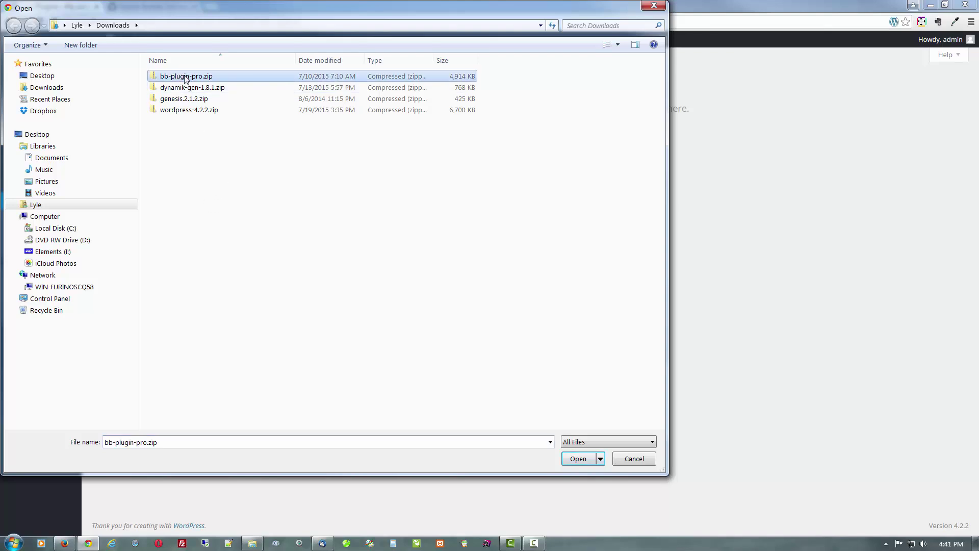
left_click(579, 461)
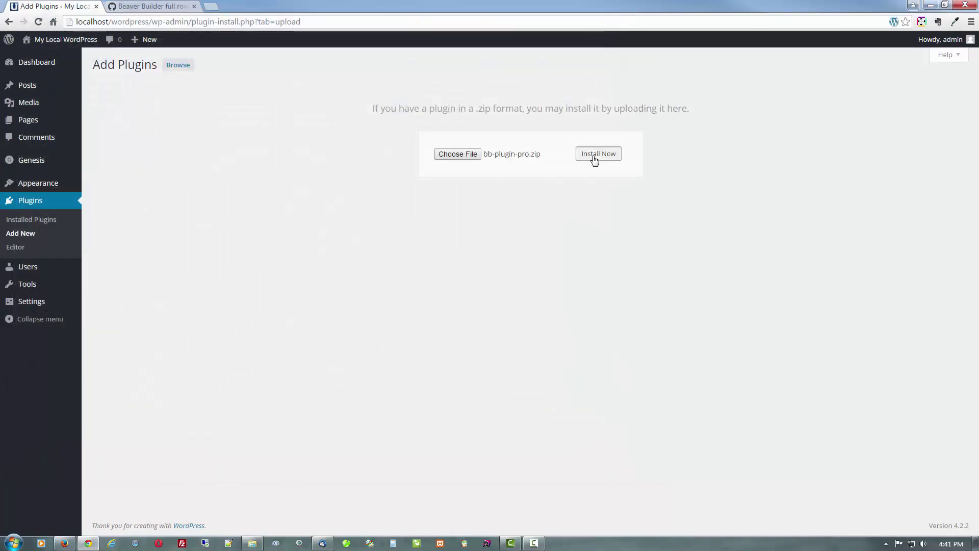
left_click(595, 160)
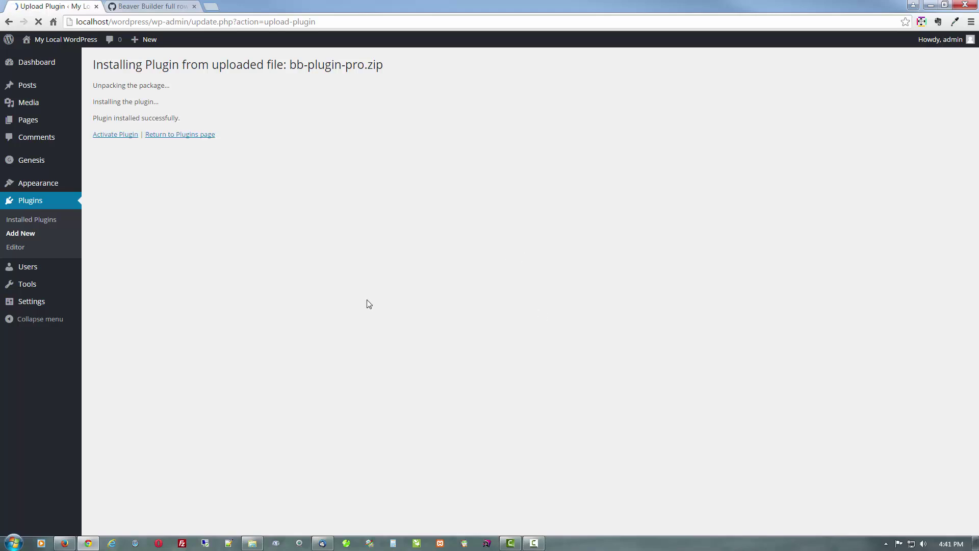
left_click(111, 136)
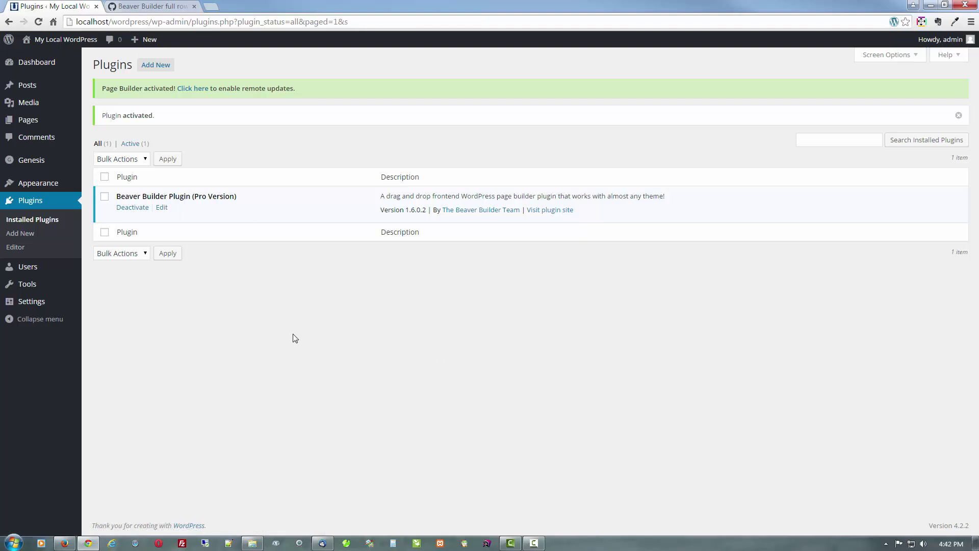
Open the Home page in Page Builder and decline the introductory tour.
mouse_move(46, 123)
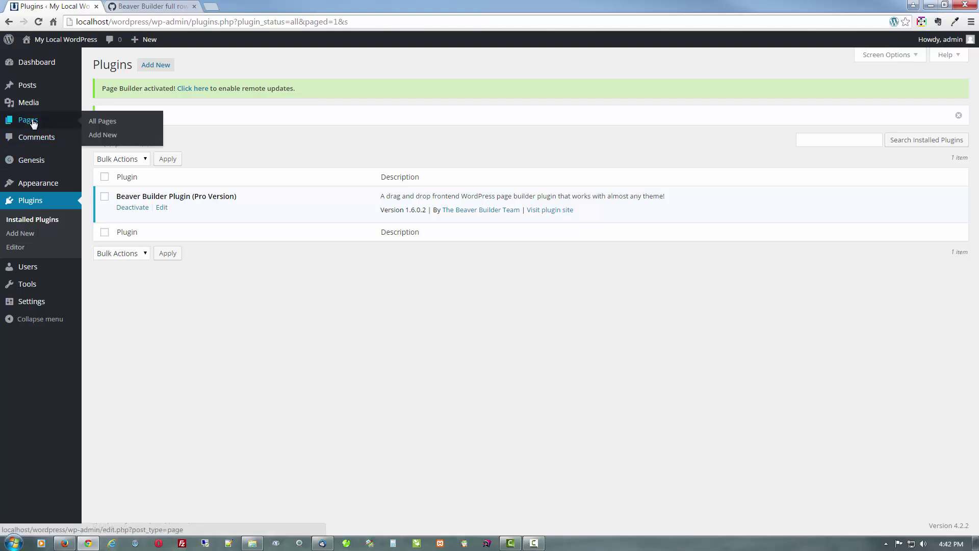
left_click(104, 122)
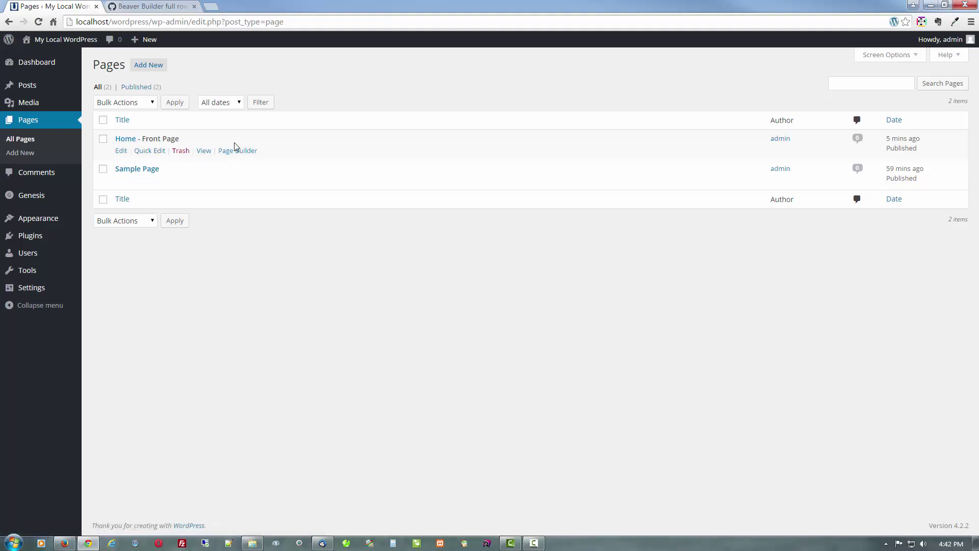
left_click(122, 138)
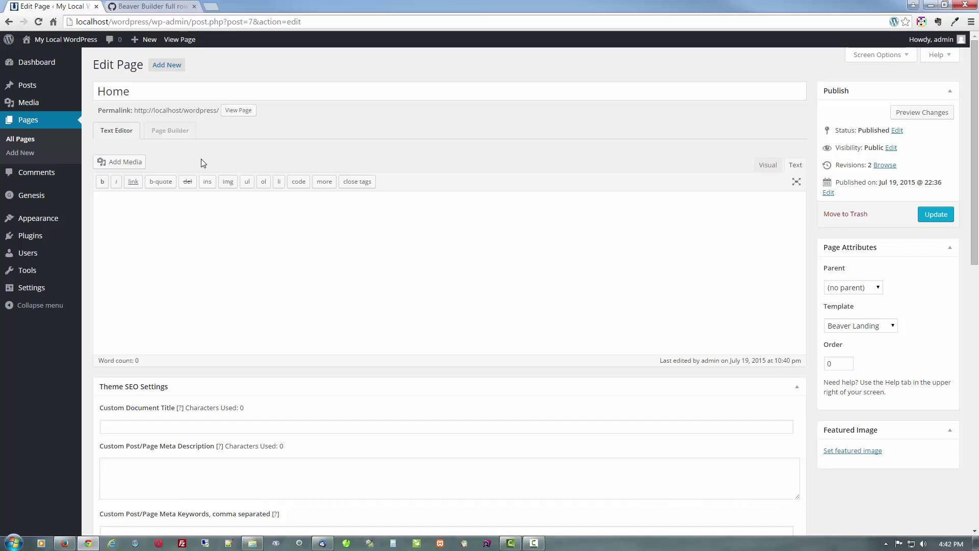
left_click(185, 139)
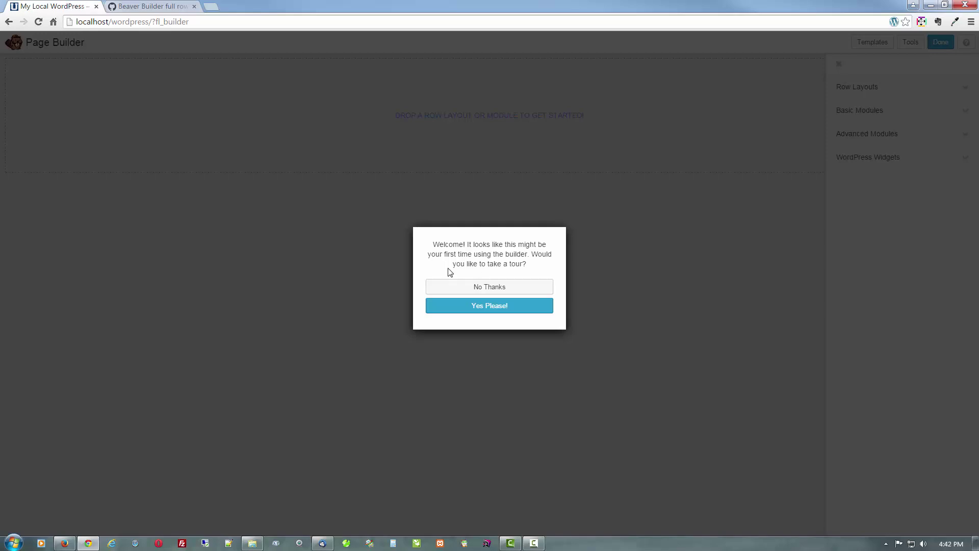
left_click(474, 287)
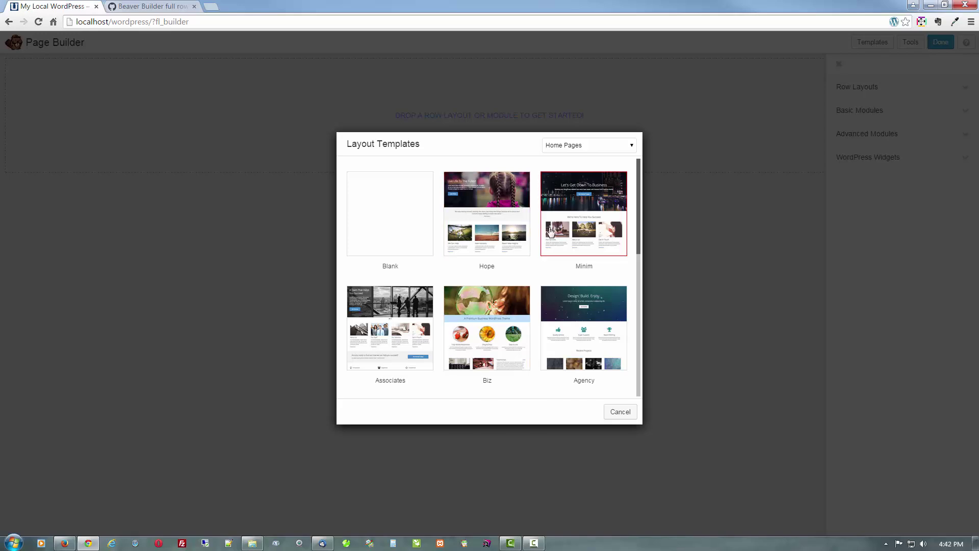
Apply the Appify layout template from the Home Pages group to the page and publish the changes.
scroll(551, 231, "down", 3)
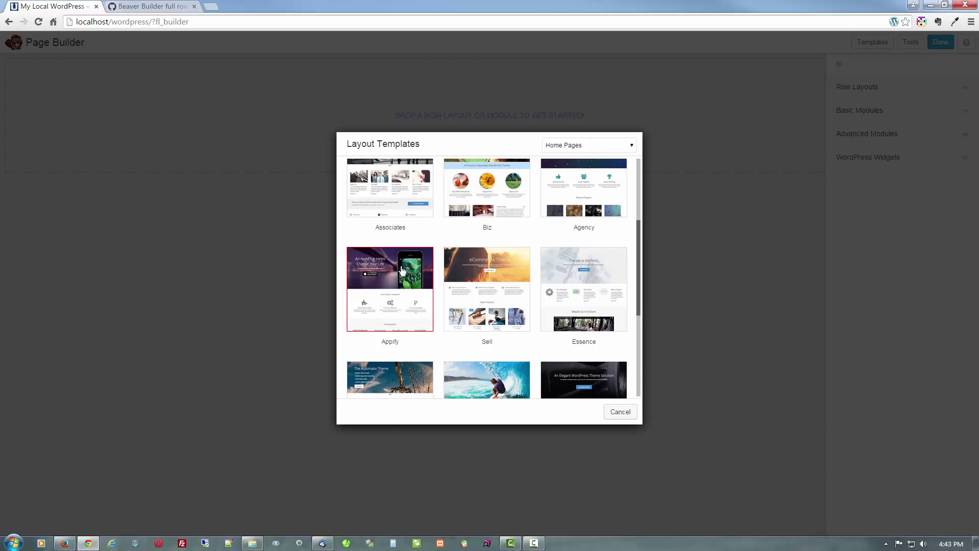
left_click(402, 271)
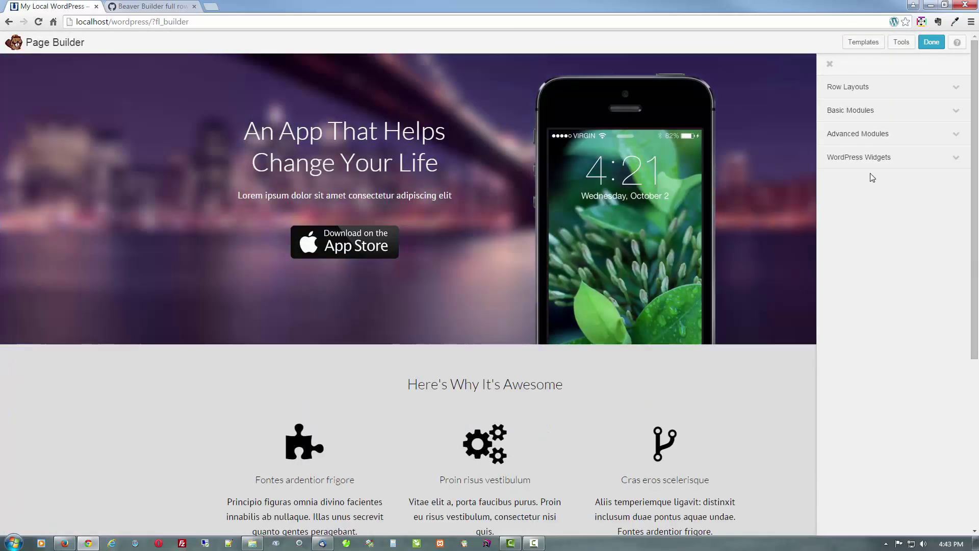
left_click(931, 42)
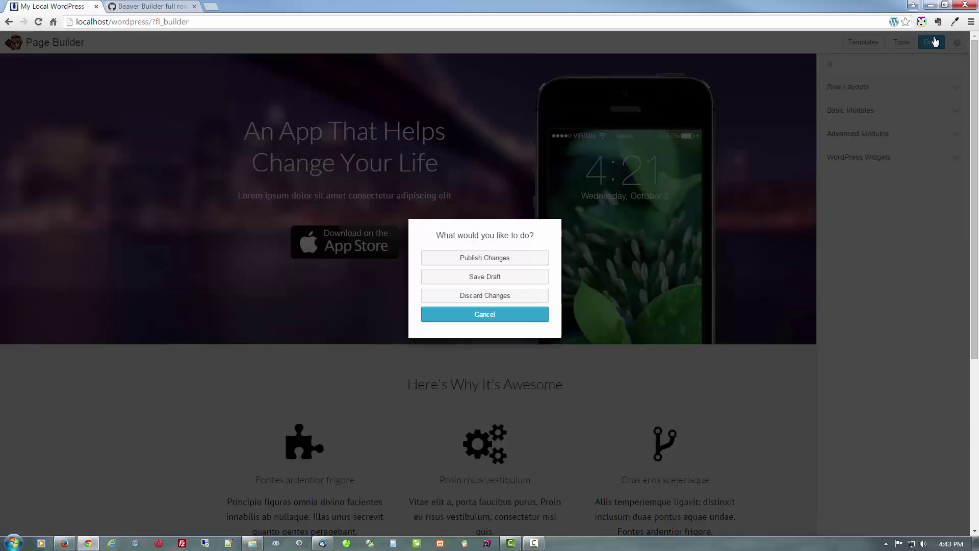
left_click(488, 257)
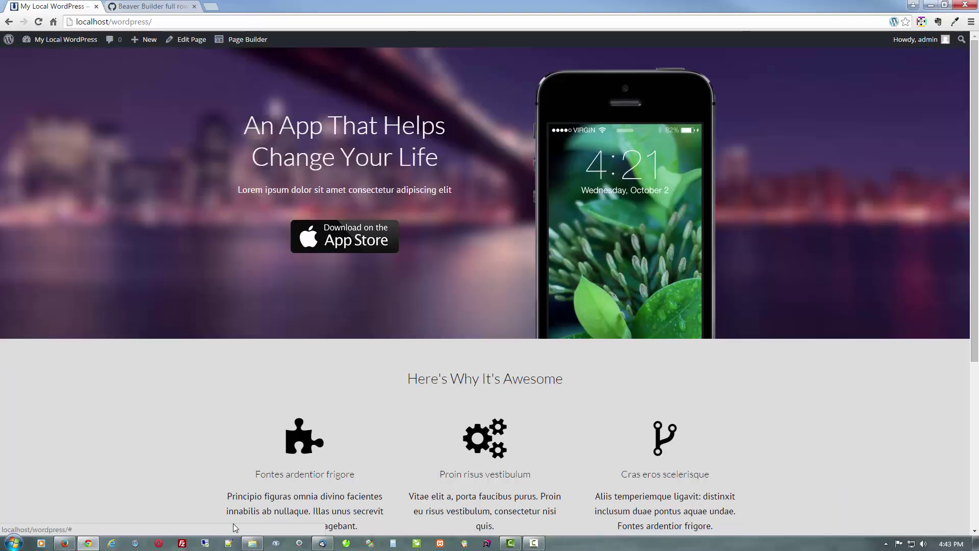
Switch to Firefox, reload the site's front page, and examine the published layout from header to social icons.
left_click(64, 543)
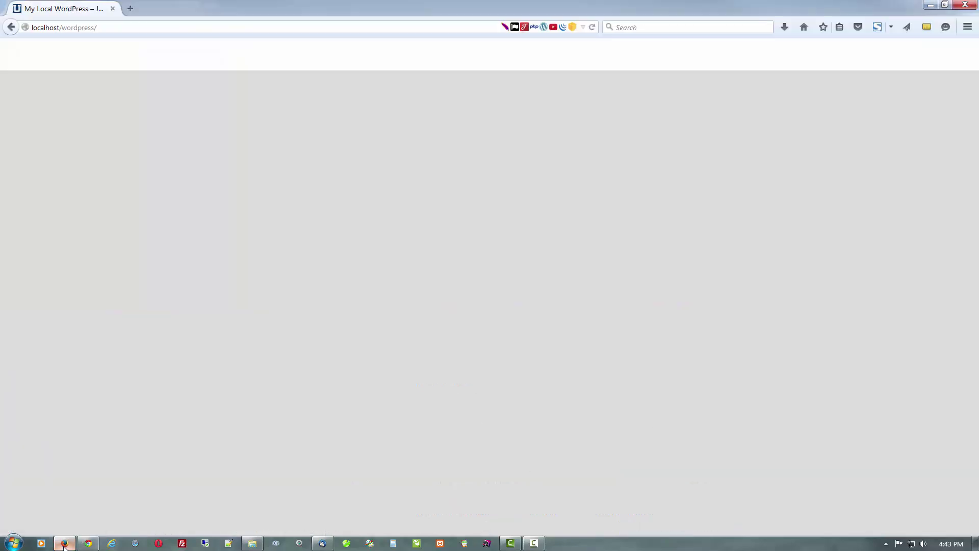
right_click(65, 348)
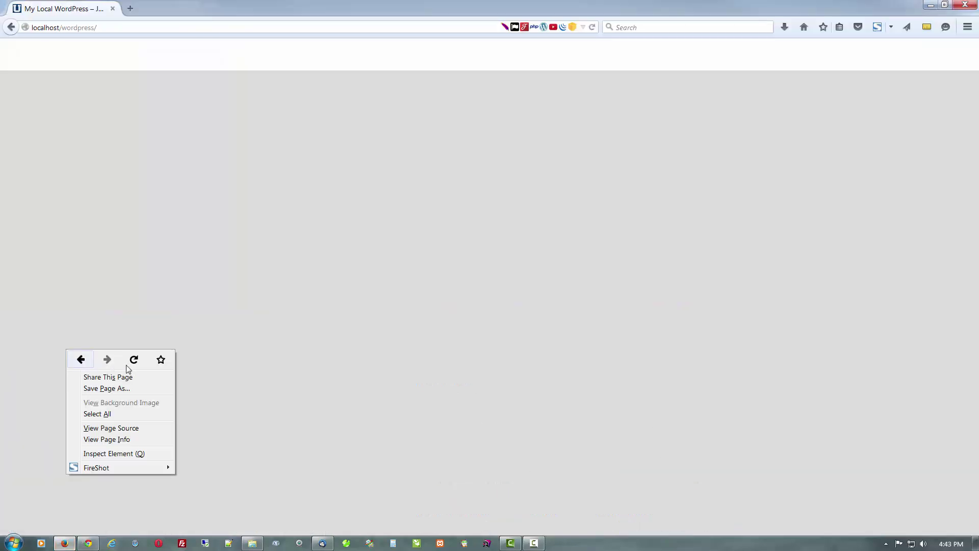
left_click(130, 361)
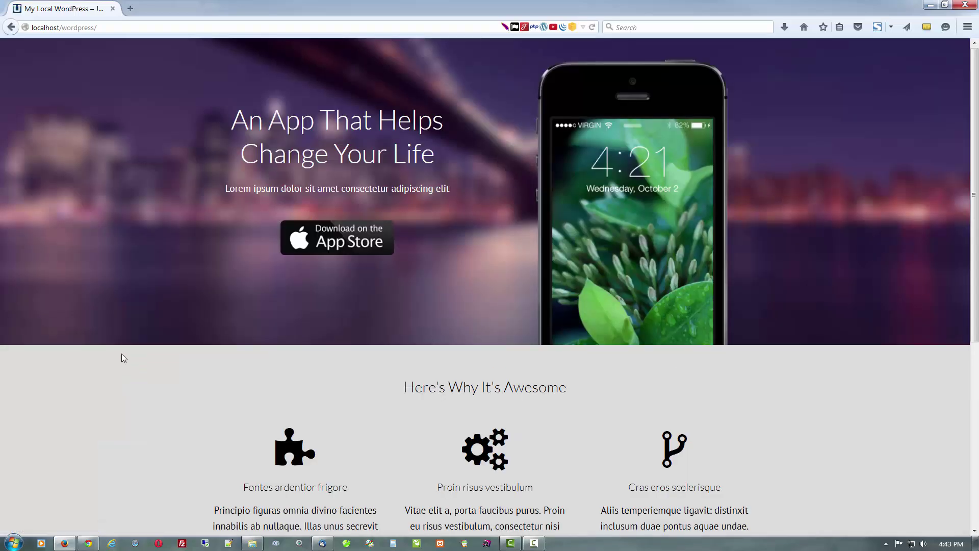
scroll(114, 347, "down", 6)
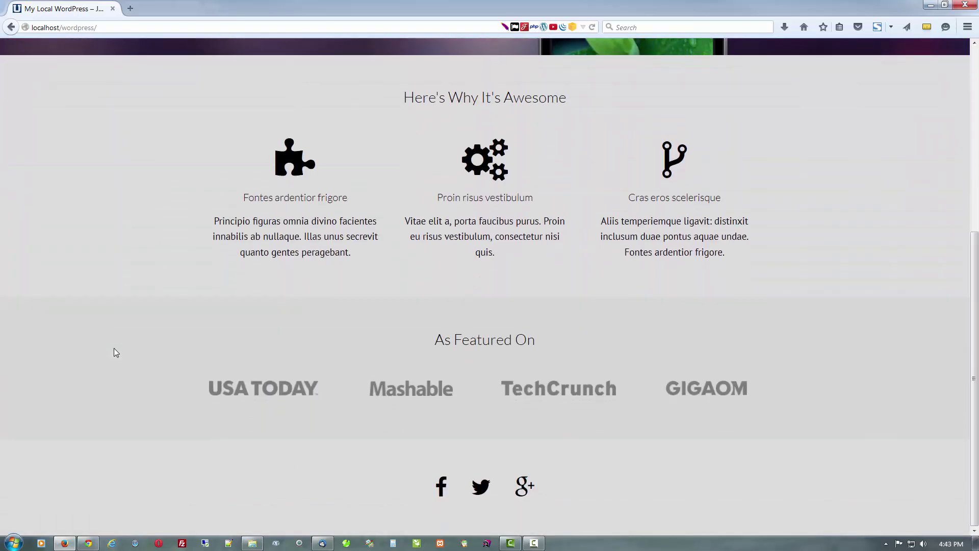
scroll(114, 348, "up", 6)
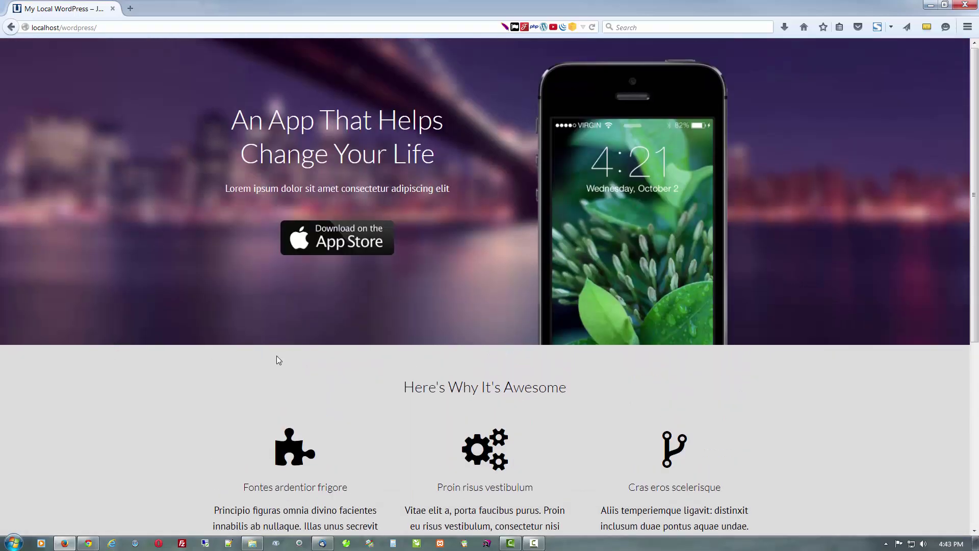
Narrow the Firefox window to phone width to check the page's responsive layout, maximize it again, and return to Chrome.
left_click(945, 6)
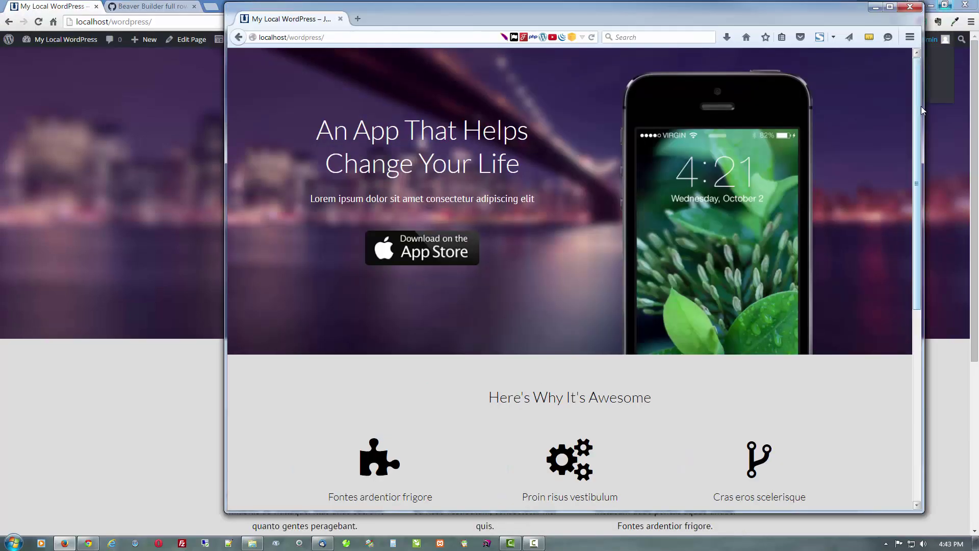
left_click_drag(924, 107, 426, 160)
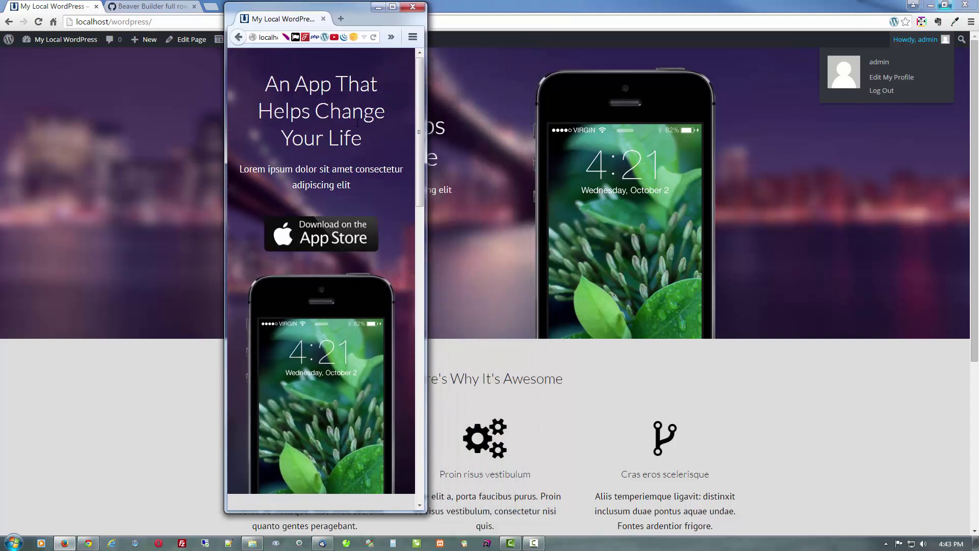
scroll(356, 122, "down", 10)
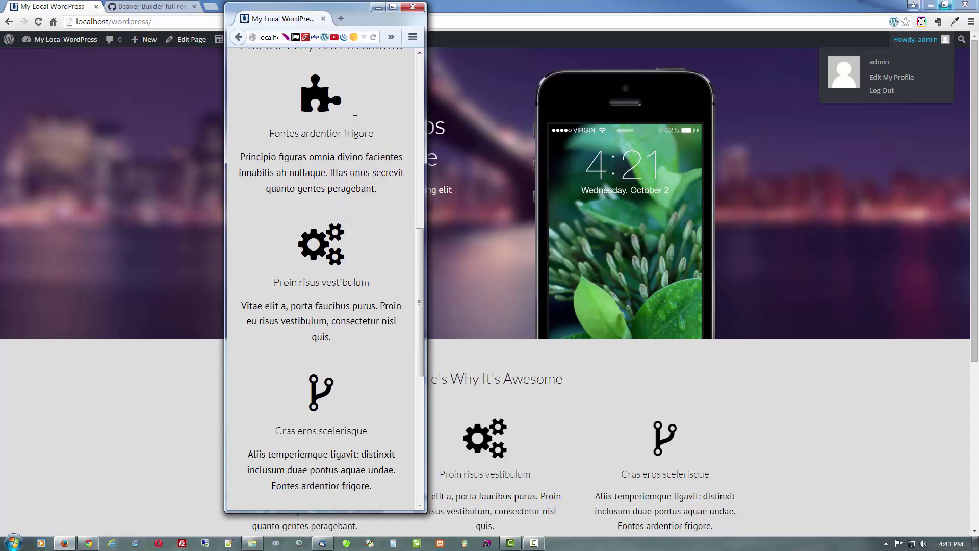
scroll(355, 119, "down", 10)
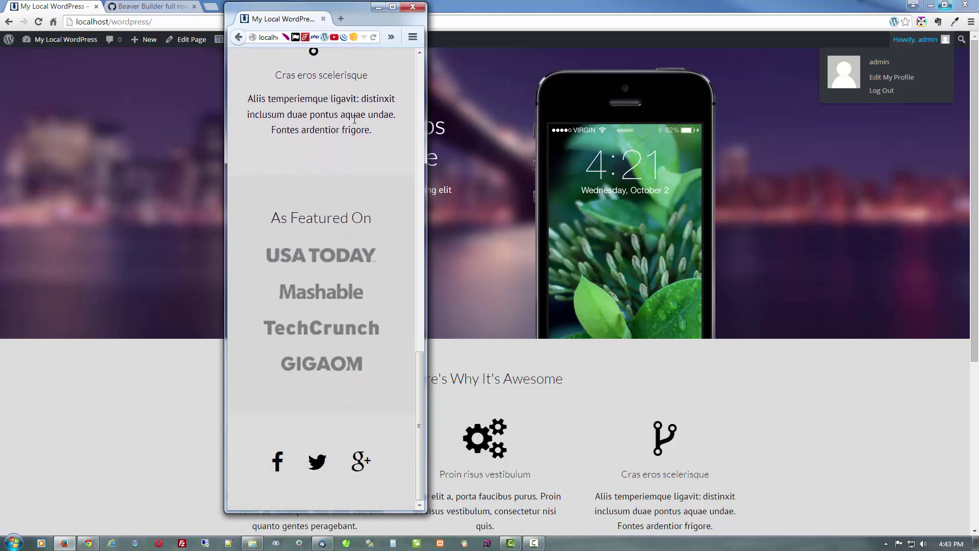
scroll(354, 119, "up", 20)
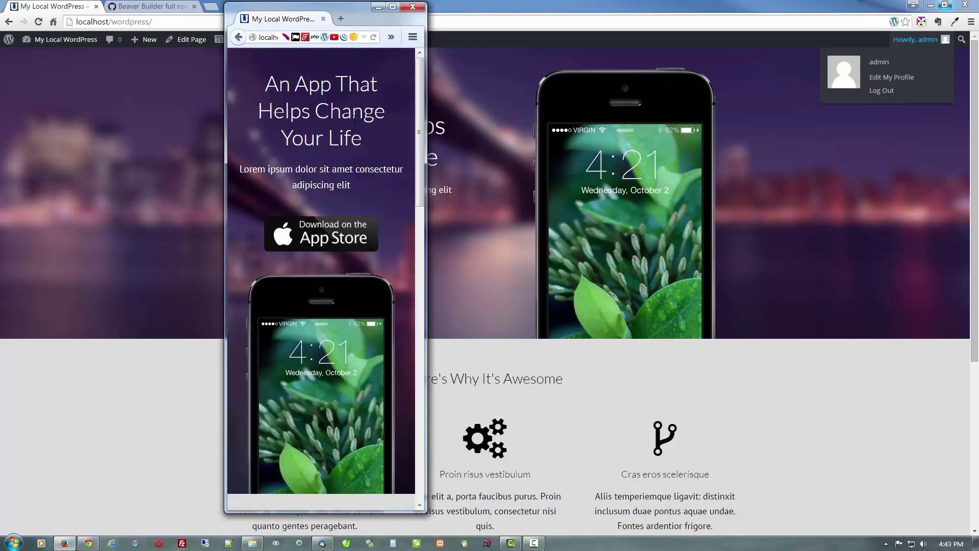
left_click(393, 7)
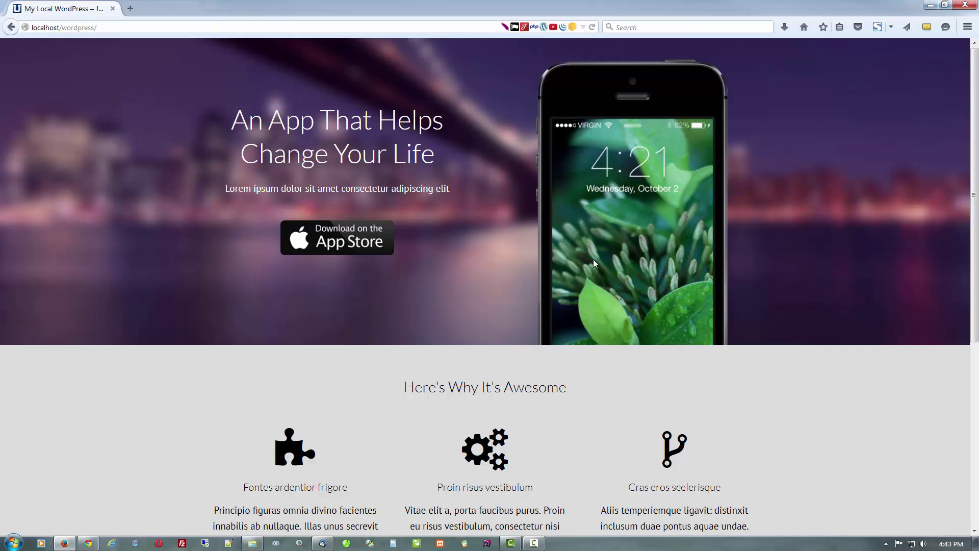
left_click(91, 544)
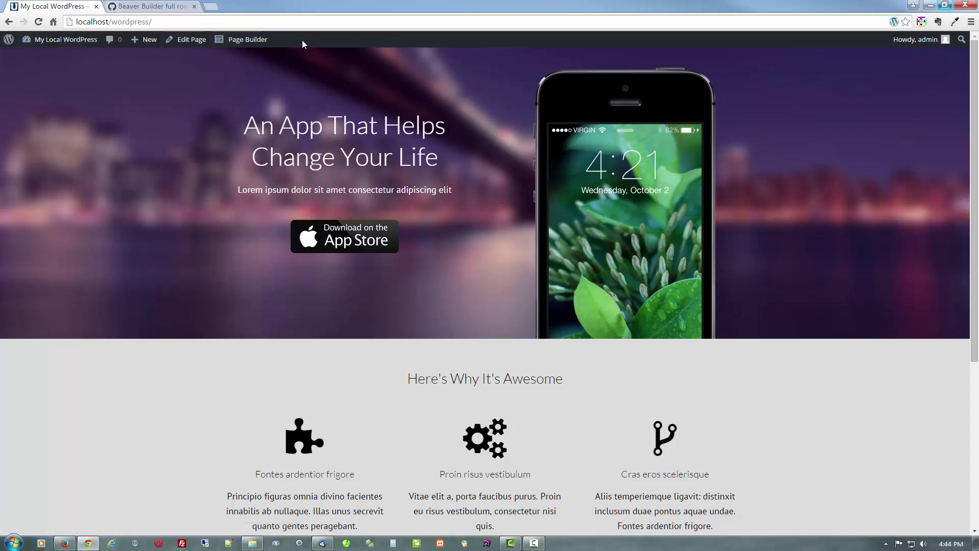
In Page Builder, replace the hero's phone photo with Samsung-Galaxy-S6-Edge-3.png, uploaded from Documents > 1A Website Building > Graphics, and save the photo settings.
left_click(245, 41)
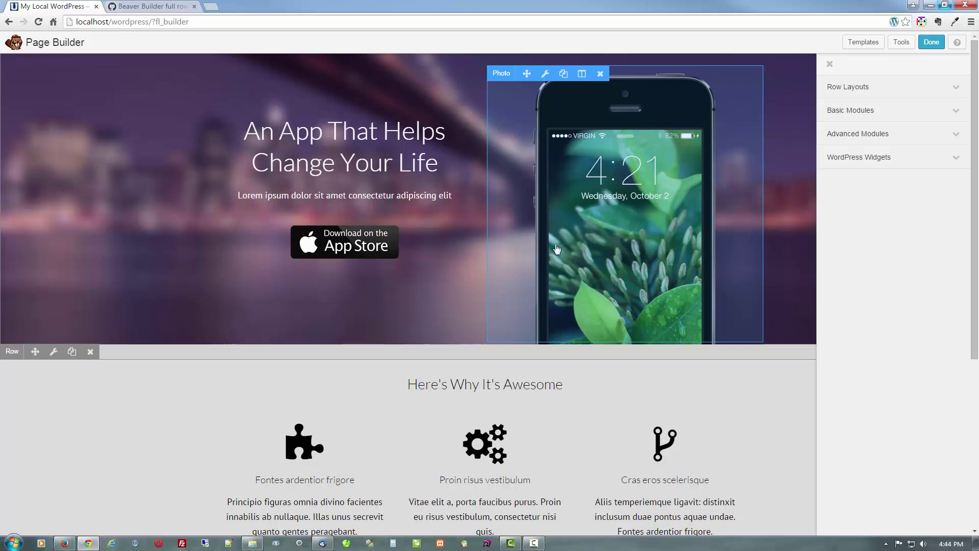
left_click(545, 78)
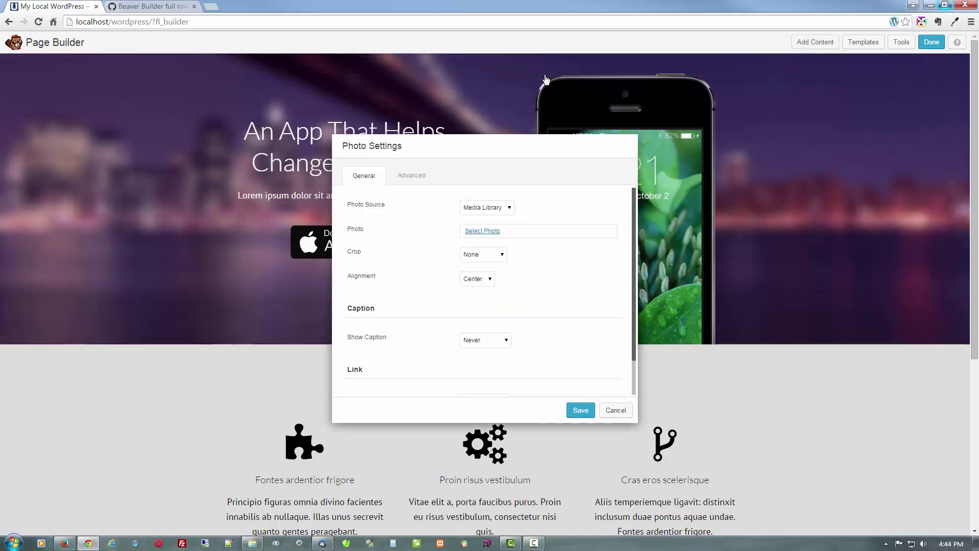
left_click(482, 231)
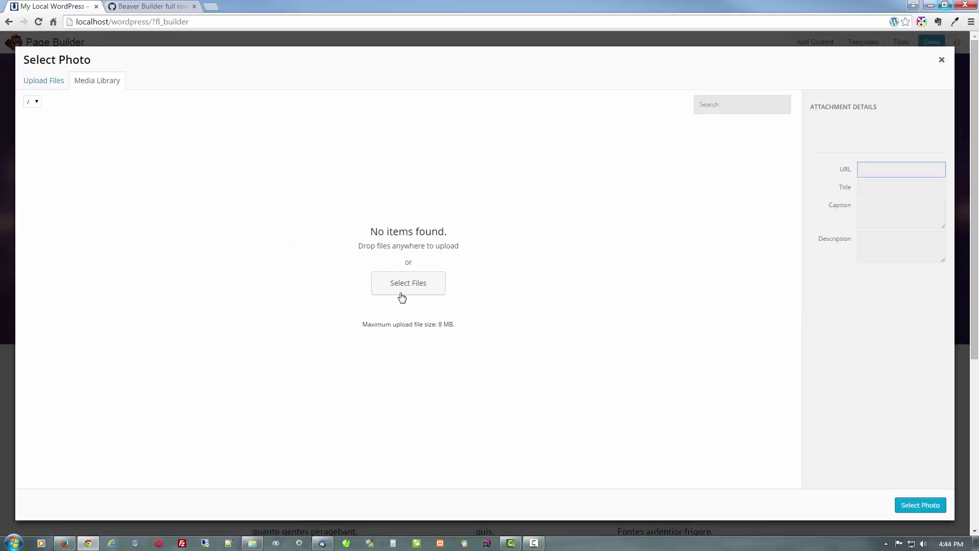
left_click(400, 289)
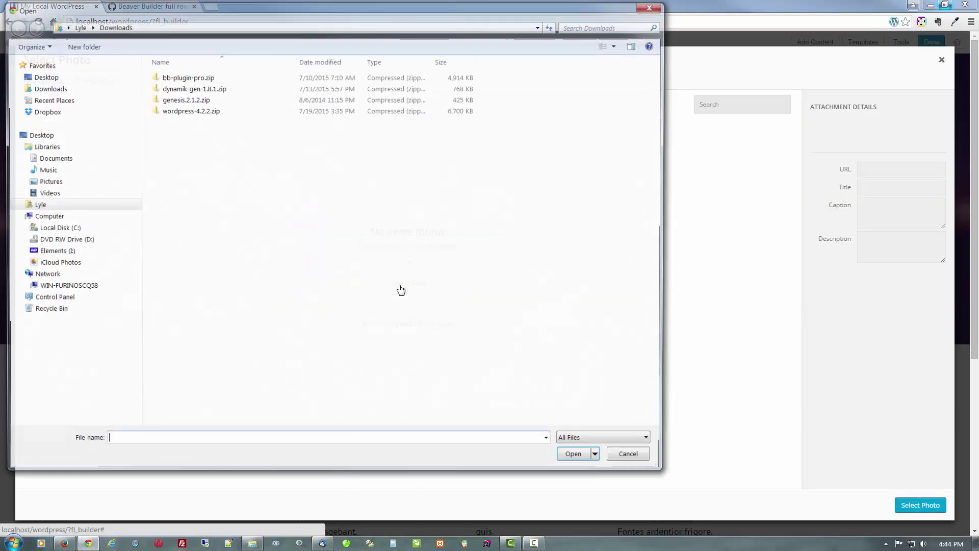
left_click(56, 158)
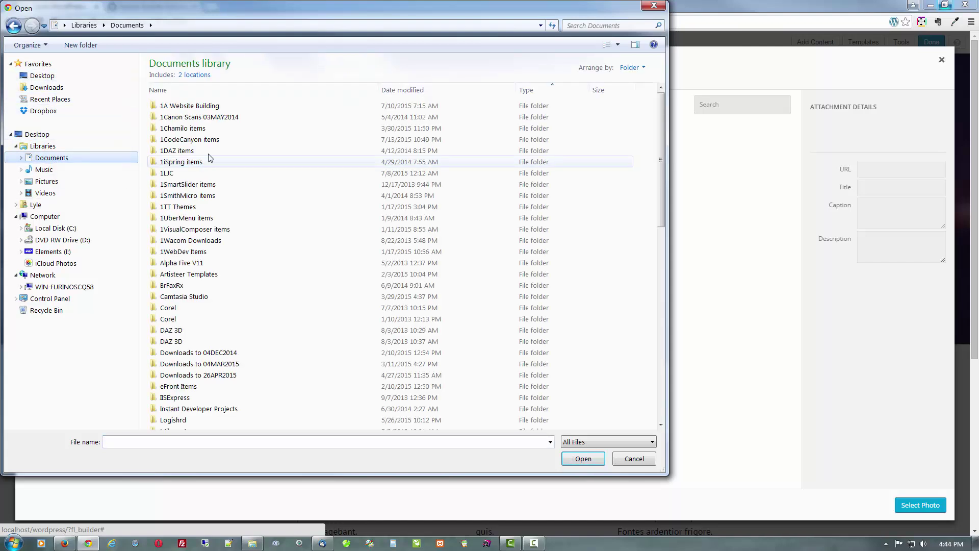
double_click(209, 108)
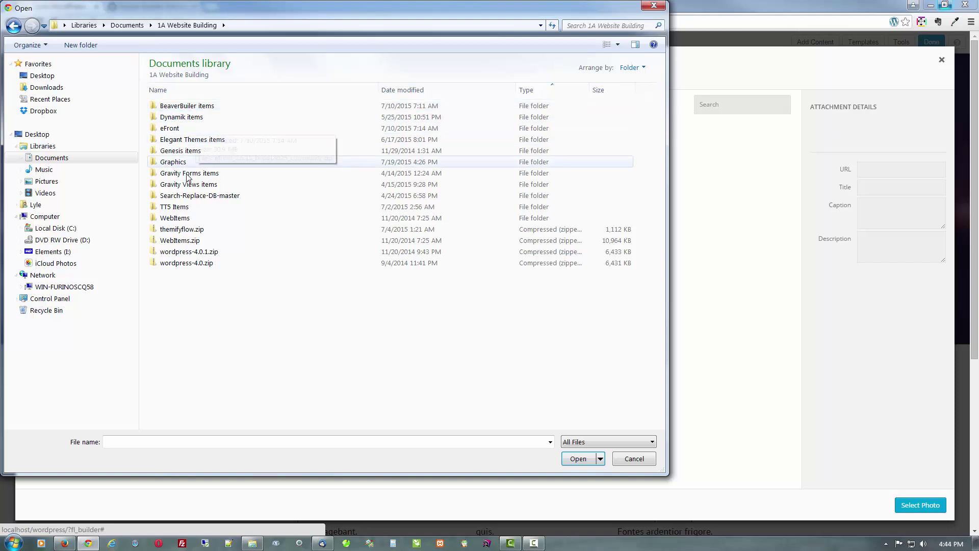
left_click(179, 166)
double_click(178, 166)
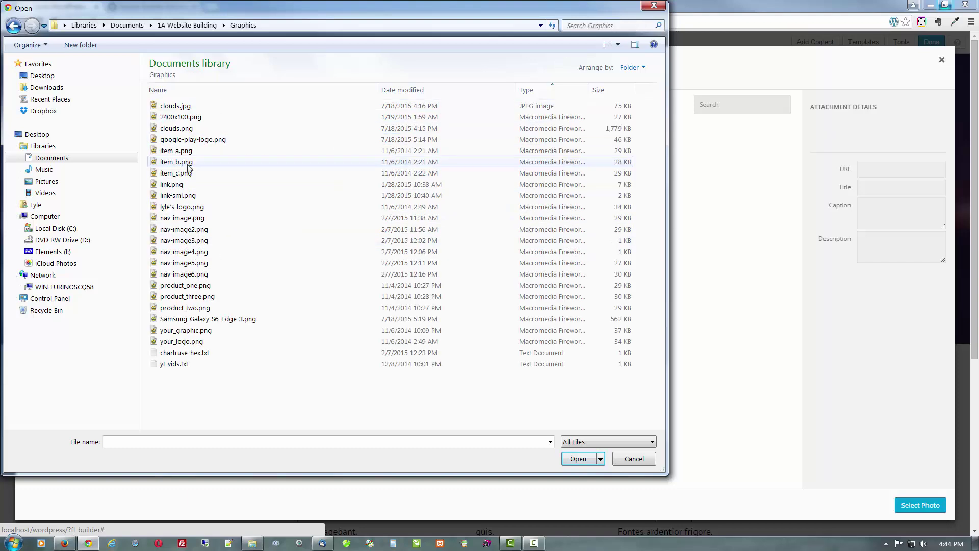
double_click(221, 318)
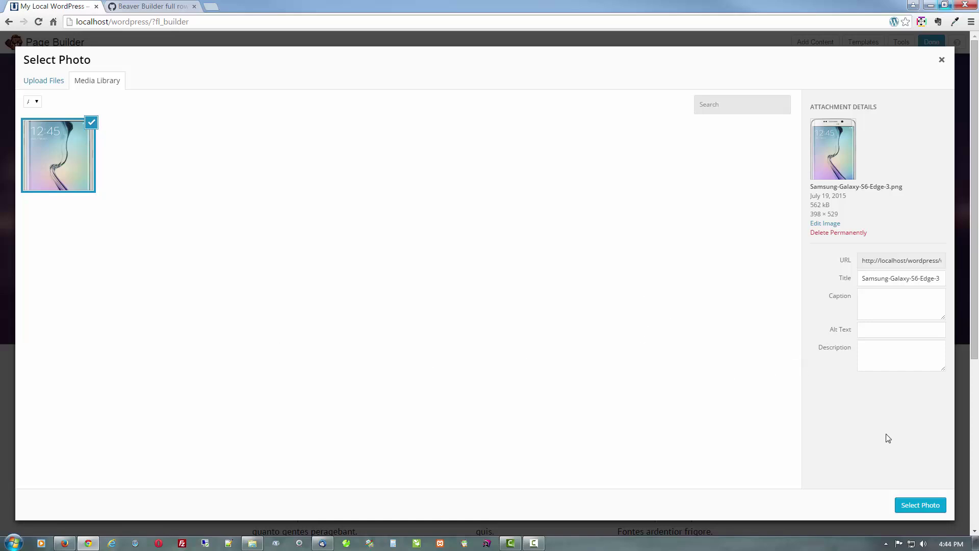
left_click(906, 506)
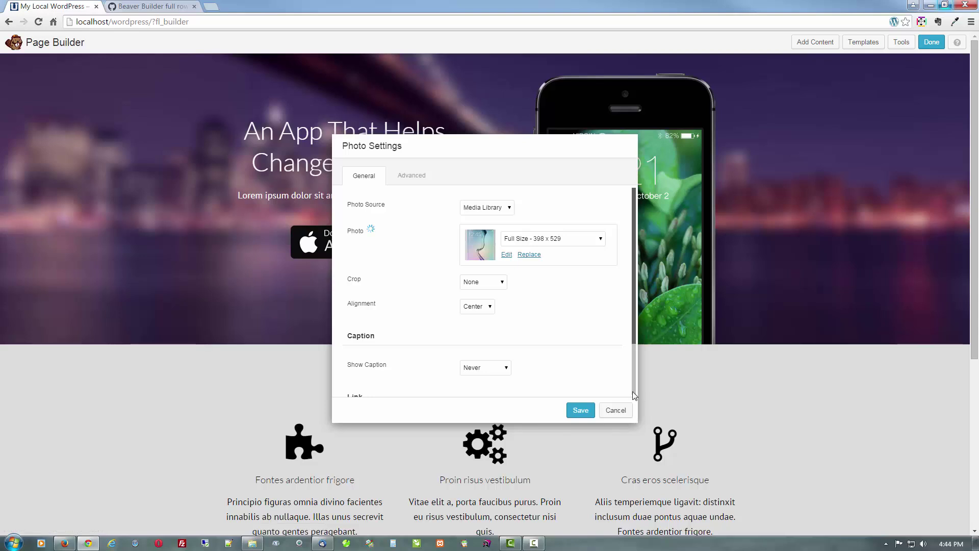
left_click(590, 409)
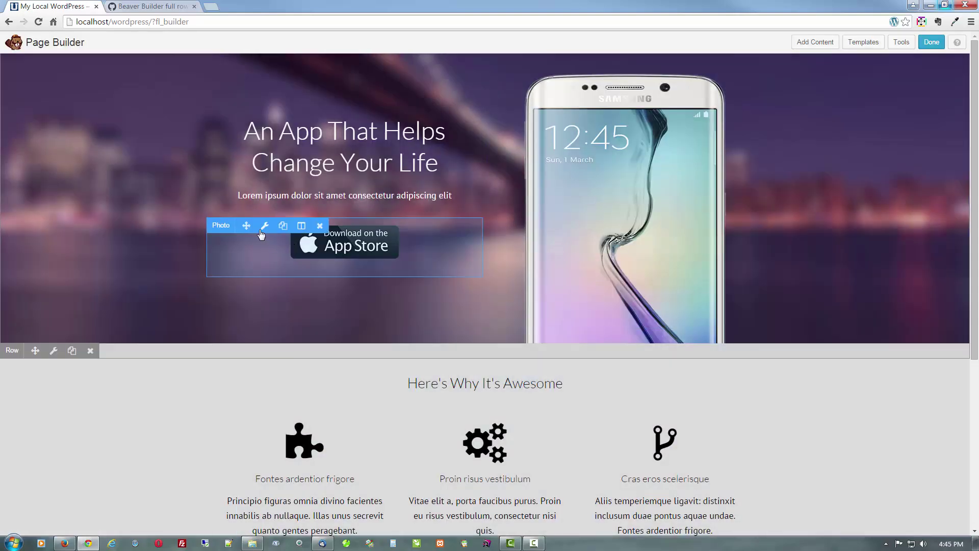
Replace the App Store badge photo with google-play-logo.png uploaded from the Graphics folder, save it, and publish the page changes.
left_click(263, 228)
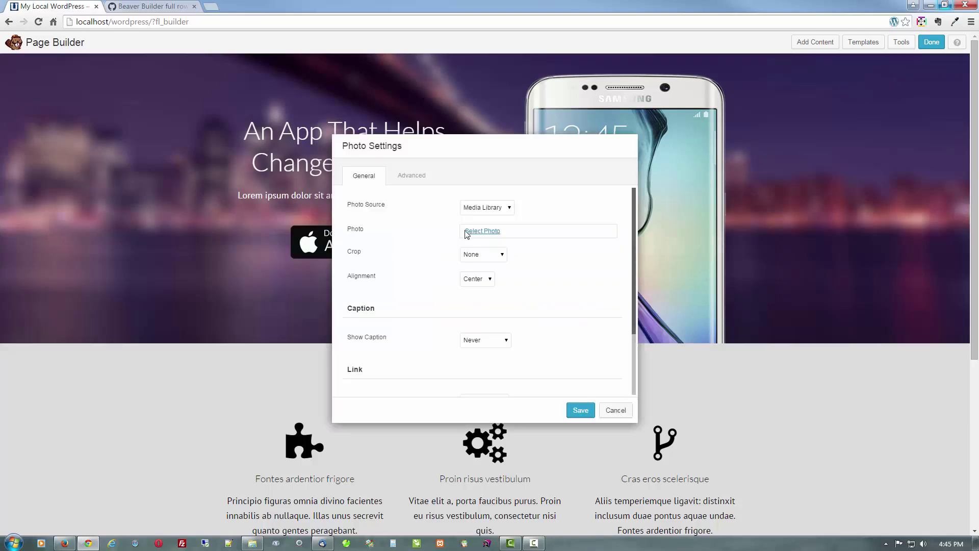
left_click(475, 234)
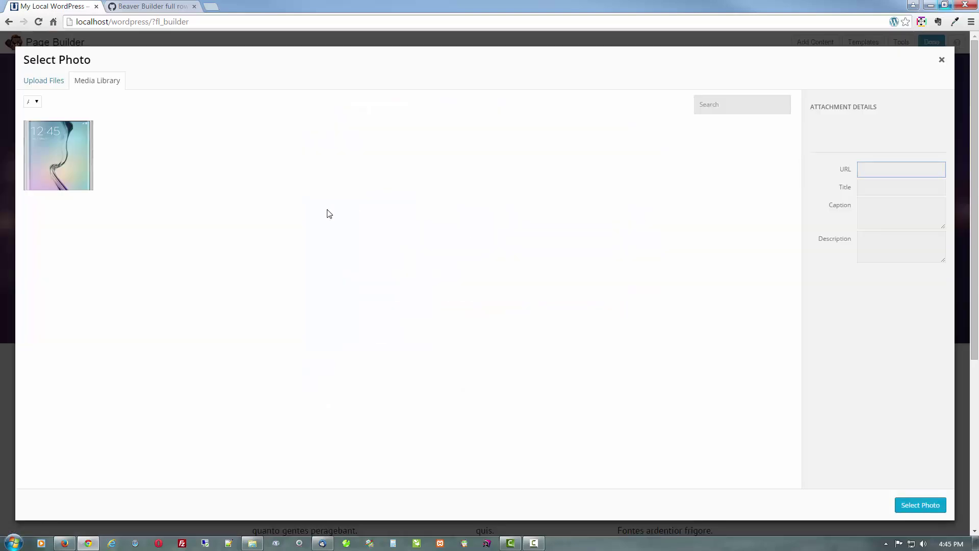
left_click(61, 80)
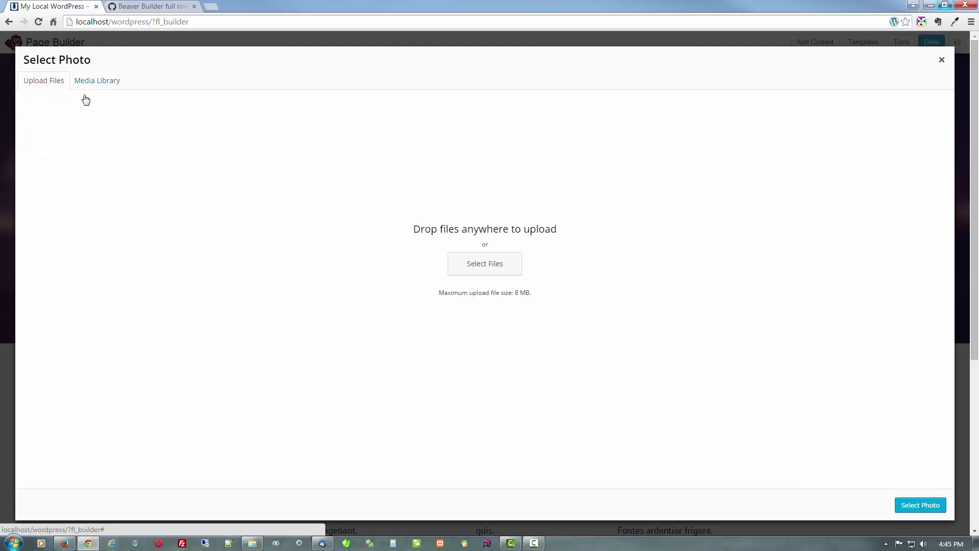
left_click(476, 266)
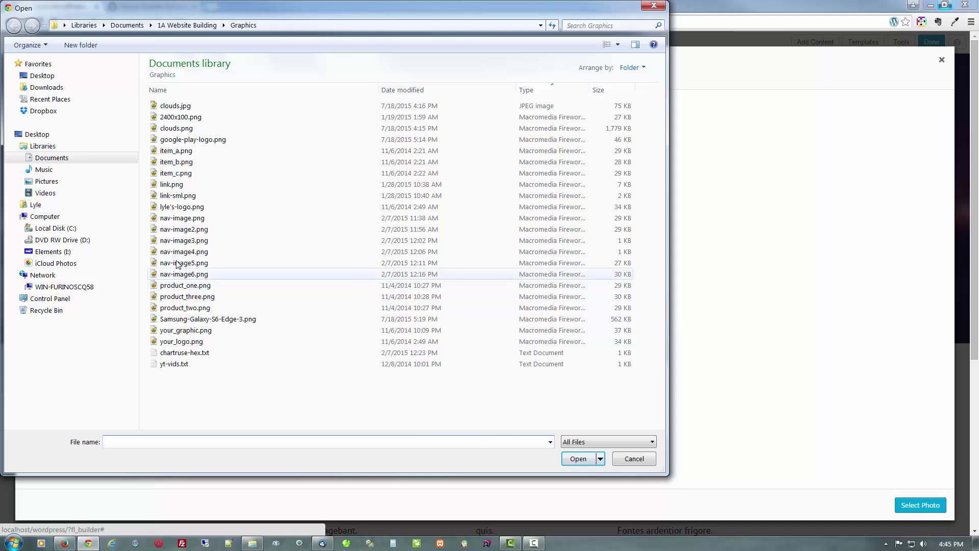
left_click(200, 143)
left_click(585, 459)
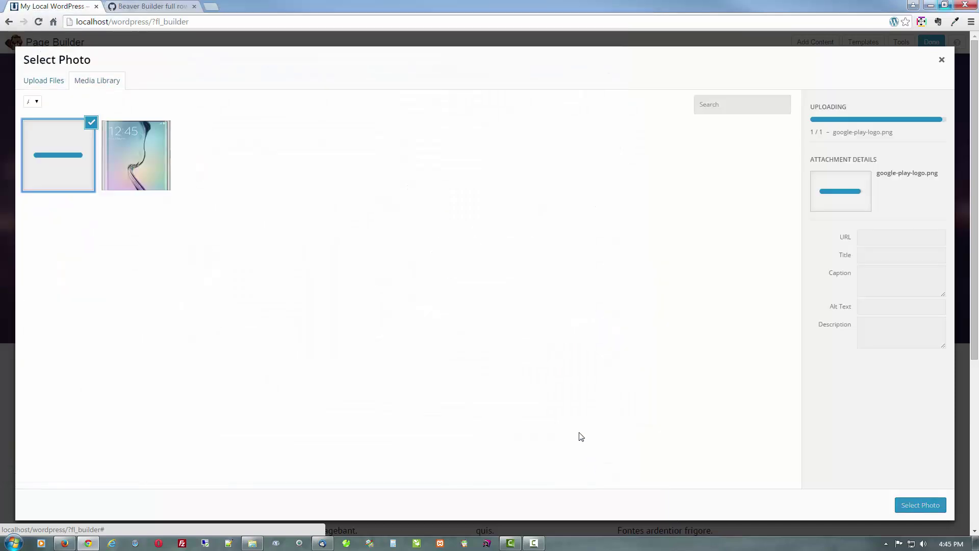
left_click(913, 506)
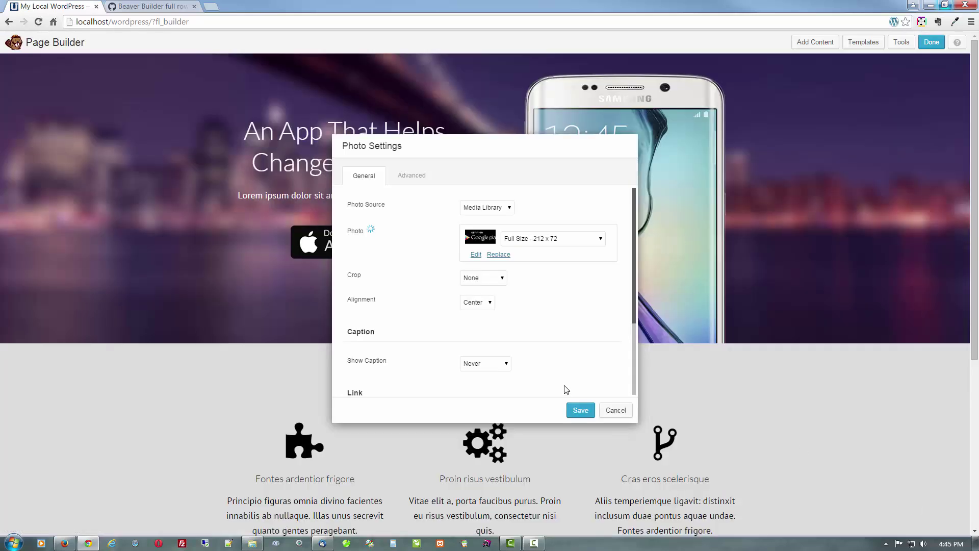
left_click(581, 410)
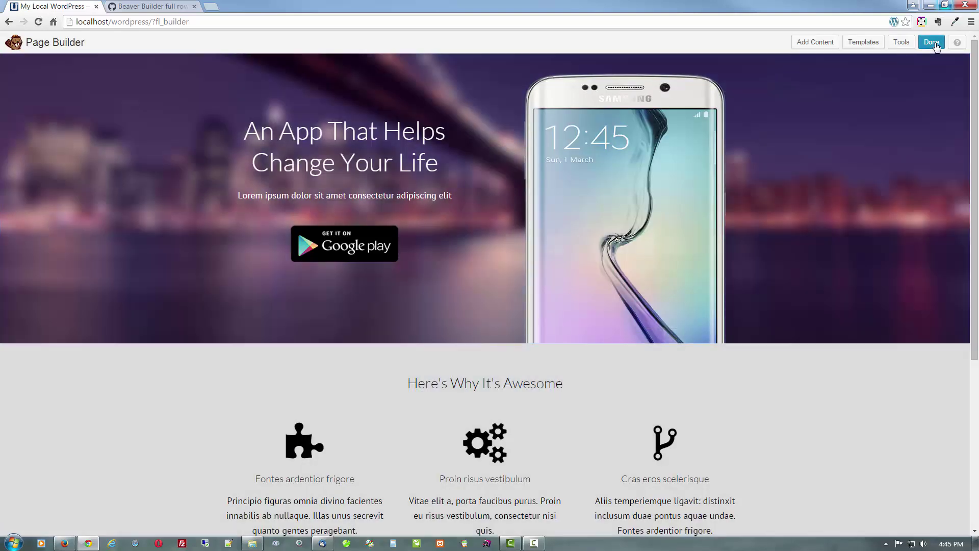
left_click(932, 42)
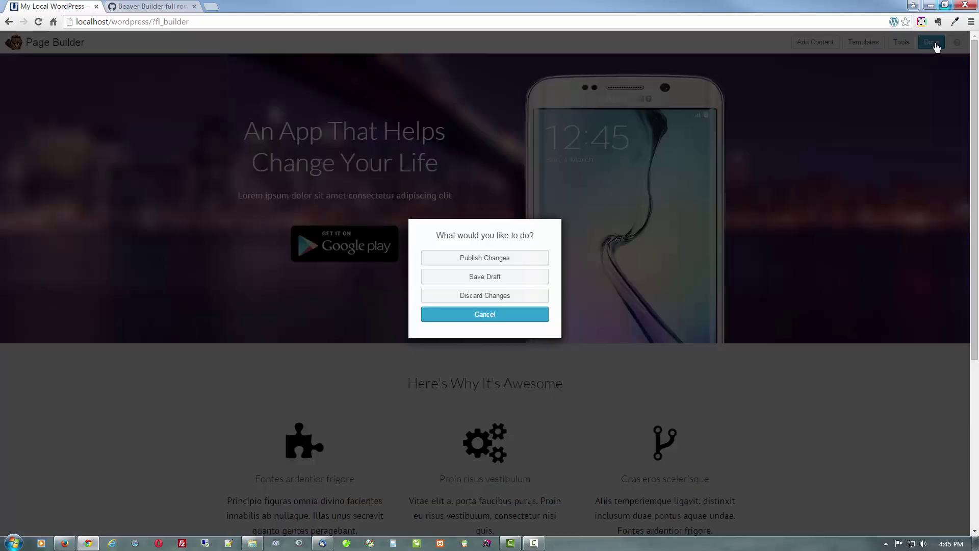
left_click(442, 261)
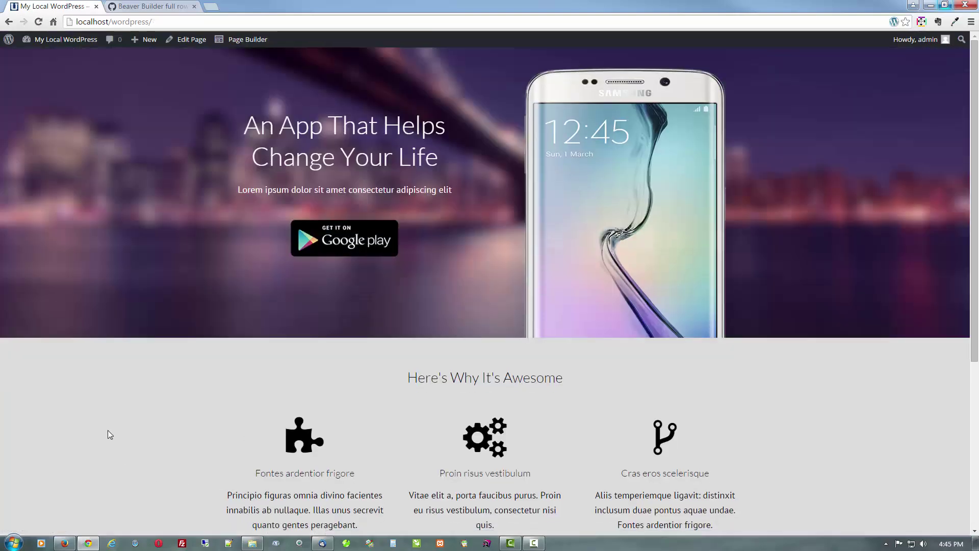
Switch to Firefox, reload the front page, and examine the published page with the Samsung phone and Google Play images.
left_click(64, 544)
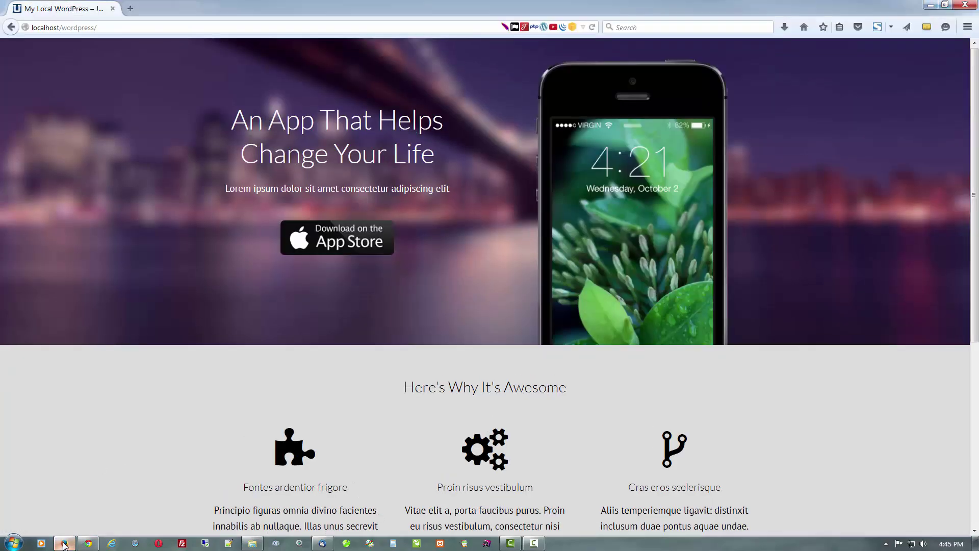
right_click(59, 408)
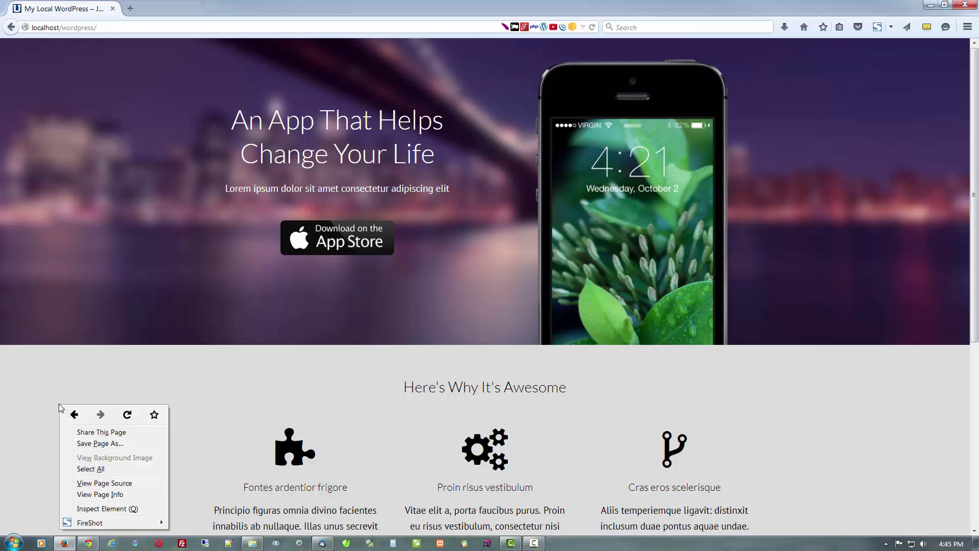
left_click(128, 414)
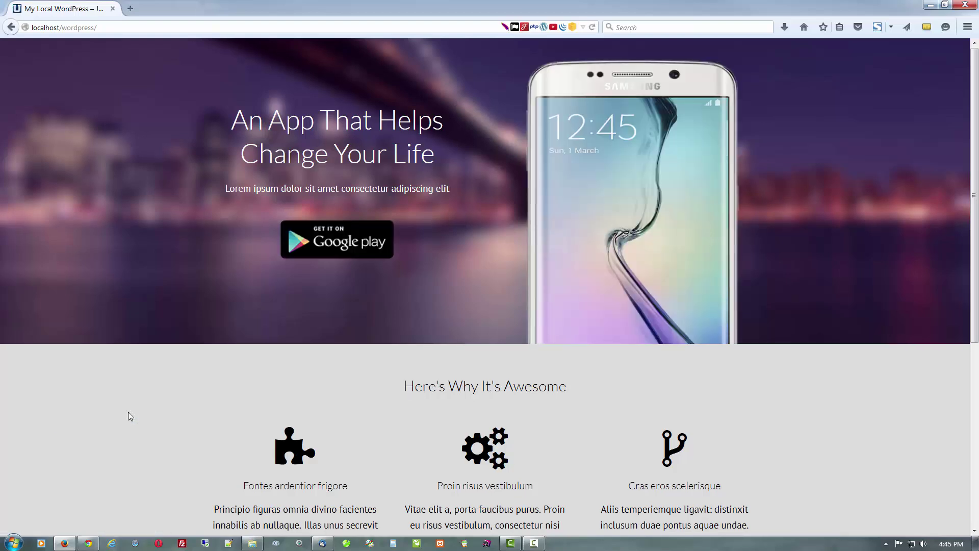
scroll(158, 312, "down", 5)
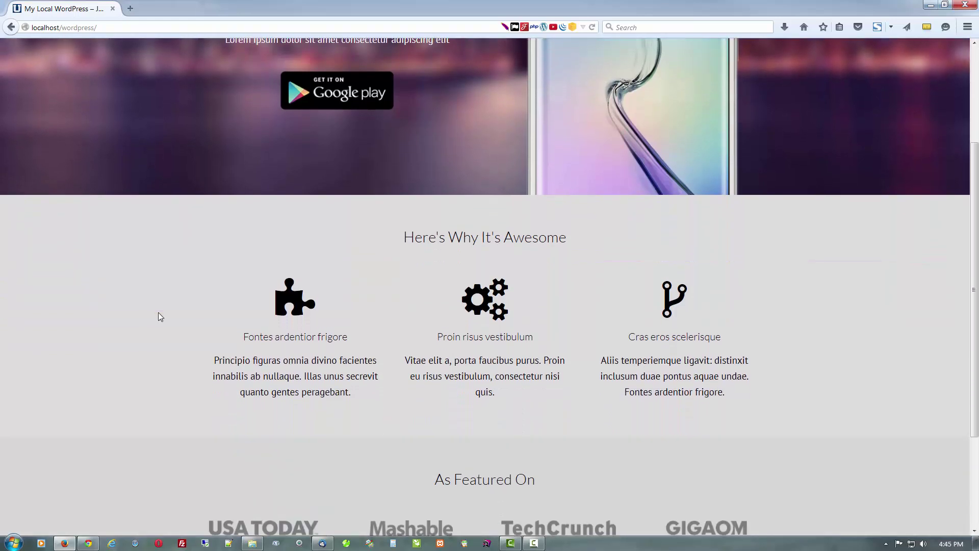
scroll(158, 312, "down", 3)
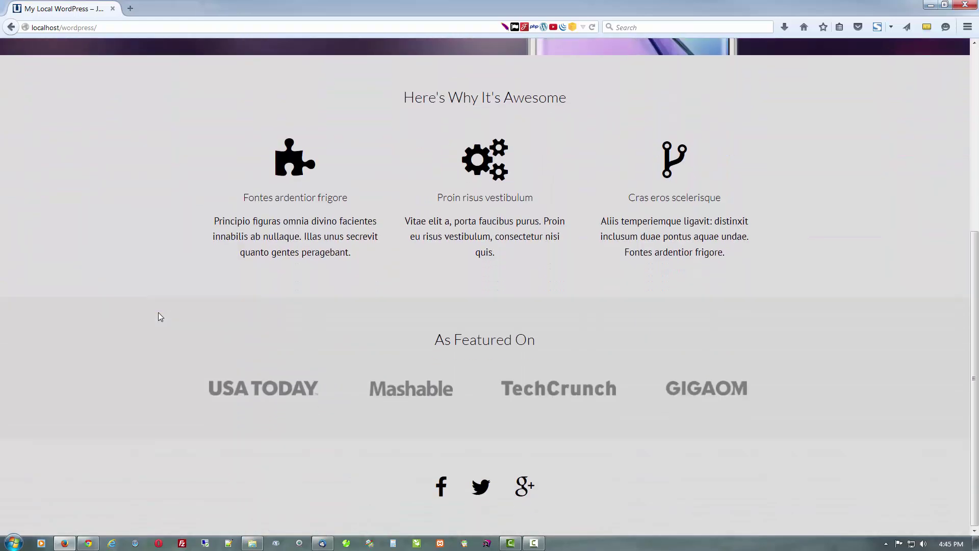
scroll(158, 316, "up", 5)
scroll(160, 317, "up", 1)
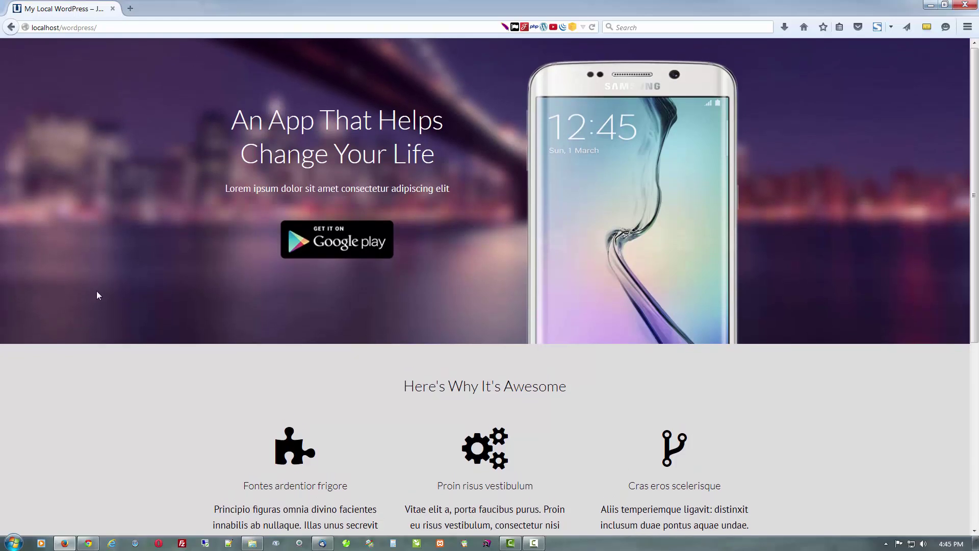
Return to Chrome, open the front page in Page Builder, and open the hero row's settings, keeping the hero content uncovered.
left_click(88, 544)
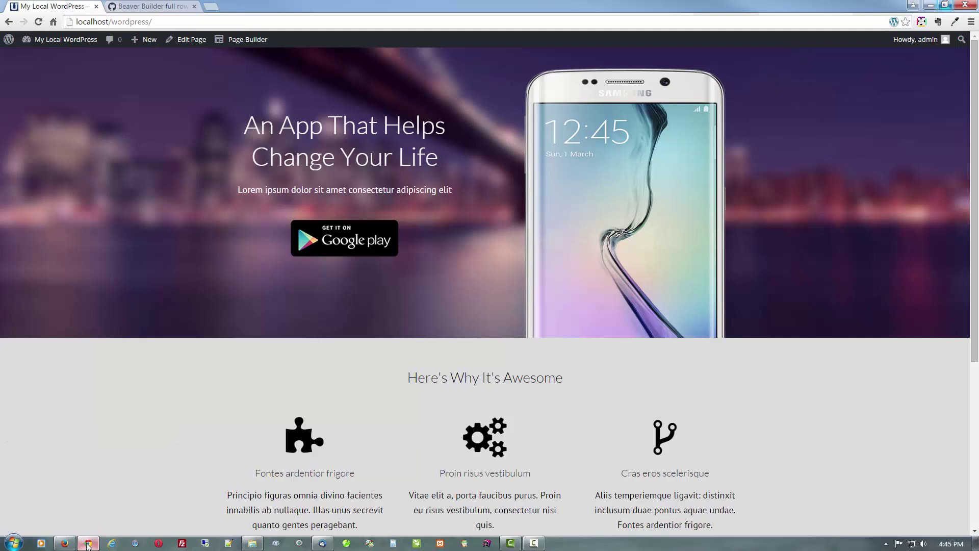
left_click(231, 41)
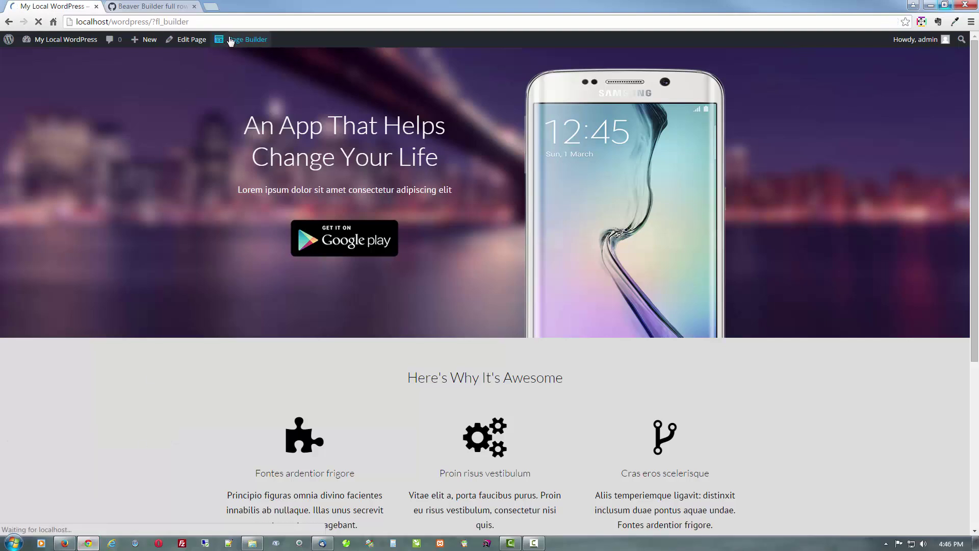
mouse_move(120, 260)
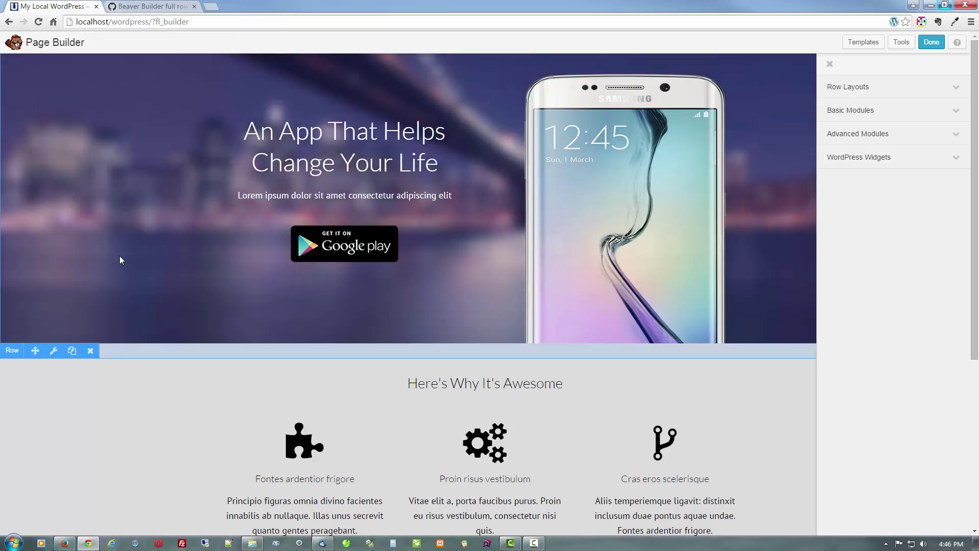
left_click(54, 351)
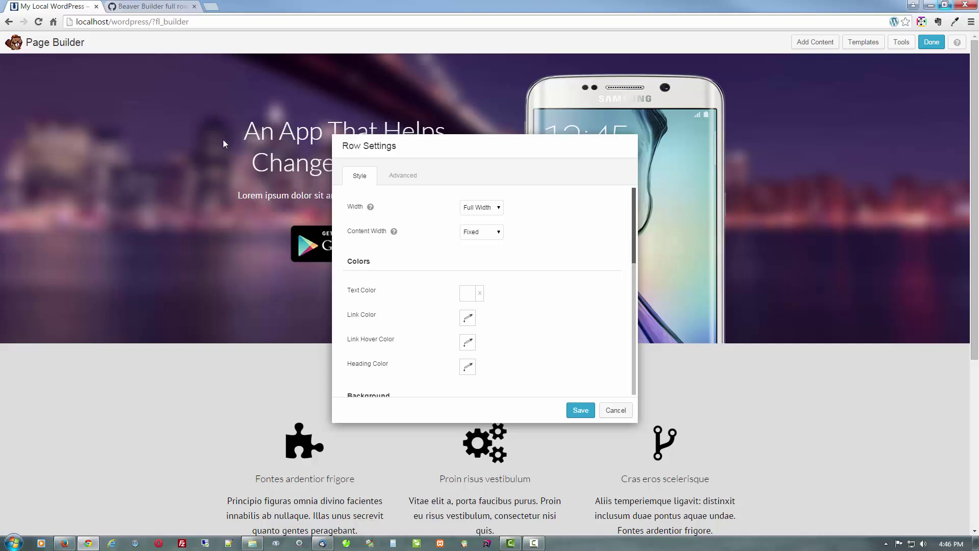
left_click_drag(448, 144, 424, 336)
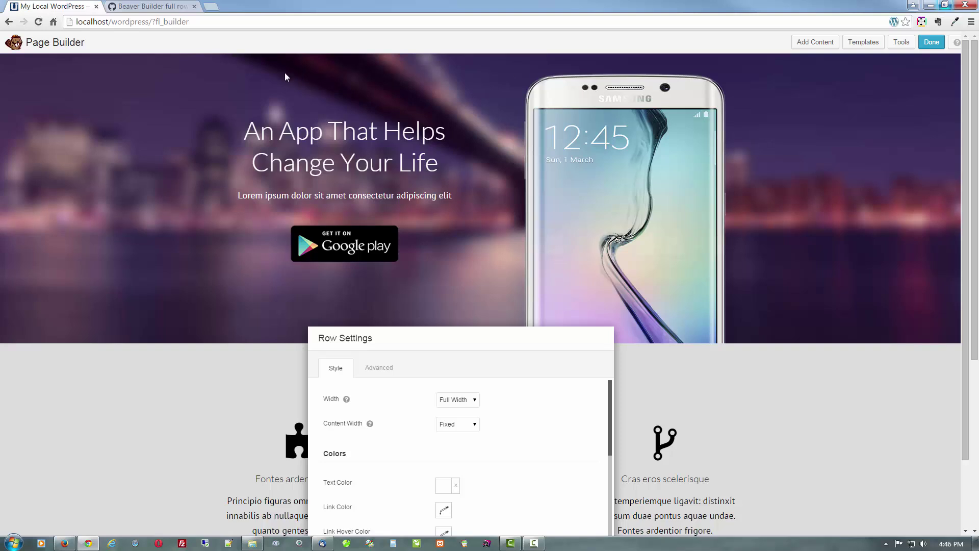
Try the hero row's Content Width at Full Width and restore it to Fixed.
left_click(462, 427)
left_click(458, 443)
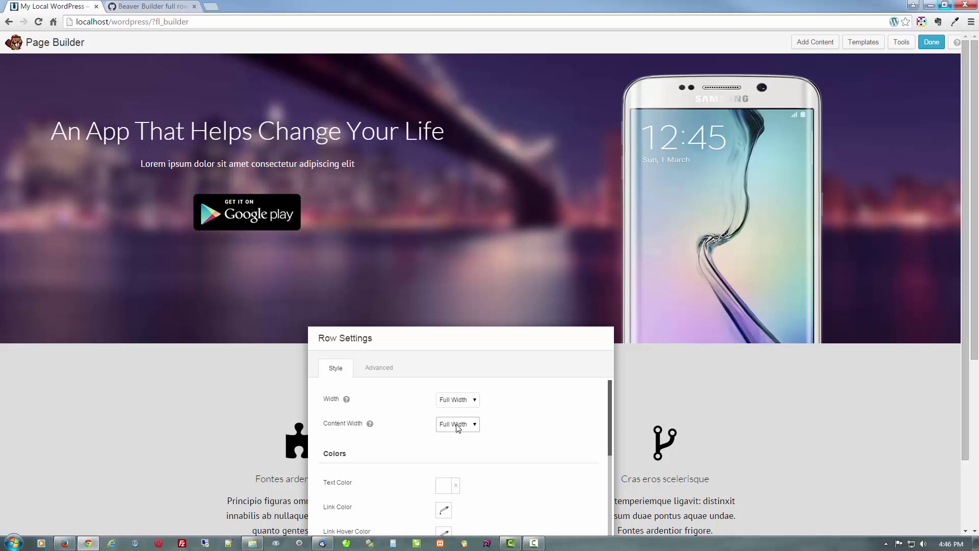
left_click(458, 428)
left_click(455, 437)
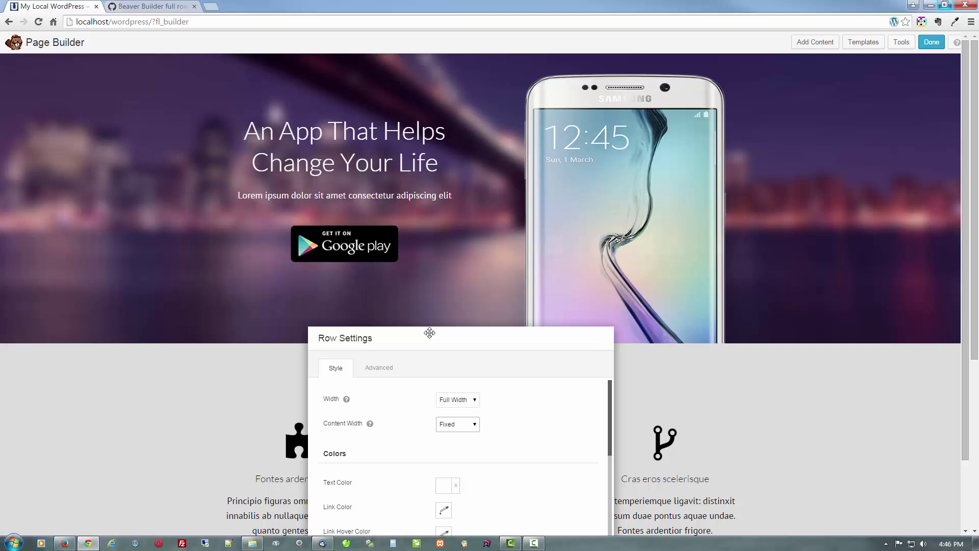
Set the hero row's background photo attachment to Fixed, save the row settings, and publish the page changes.
left_click_drag(430, 332, 426, 147)
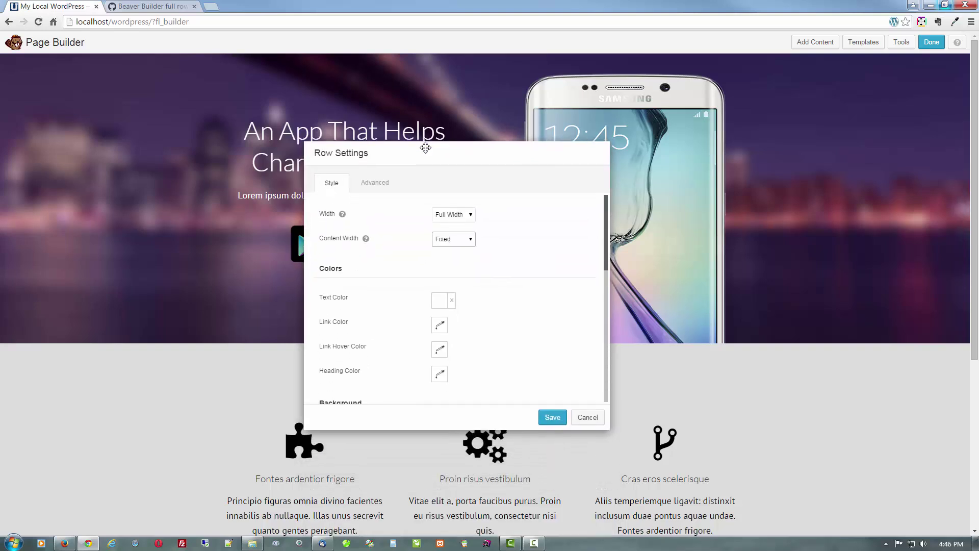
scroll(495, 269, "down", 4)
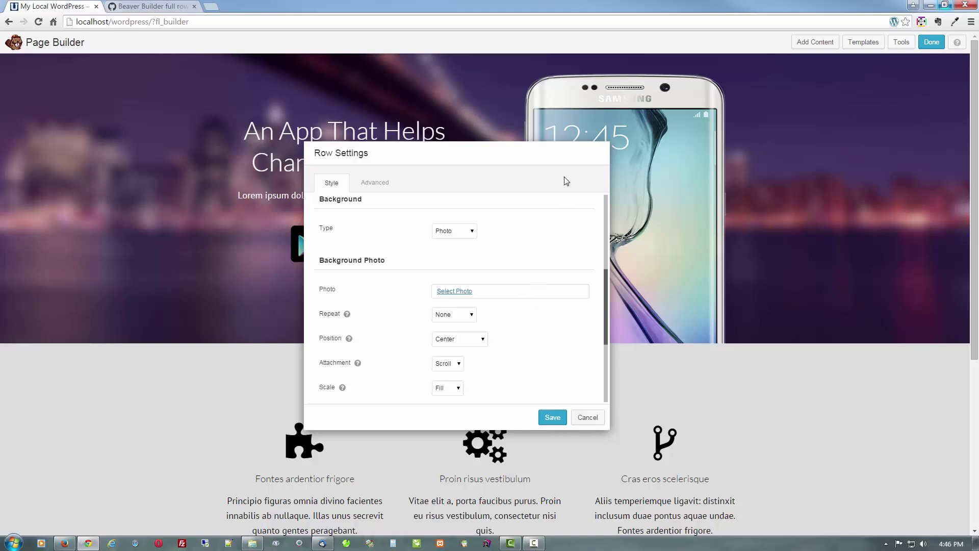
left_click(458, 365)
left_click(452, 384)
left_click(549, 418)
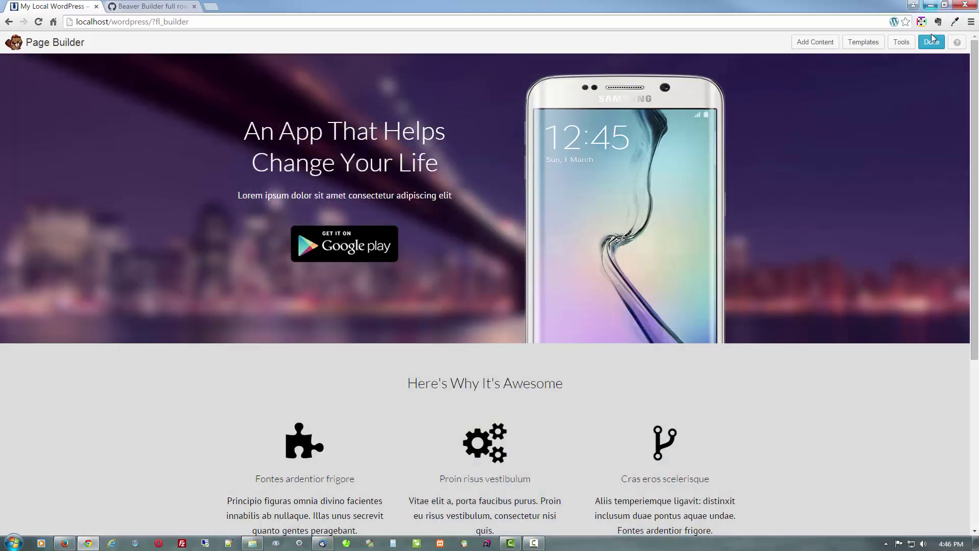
left_click(932, 39)
left_click(480, 256)
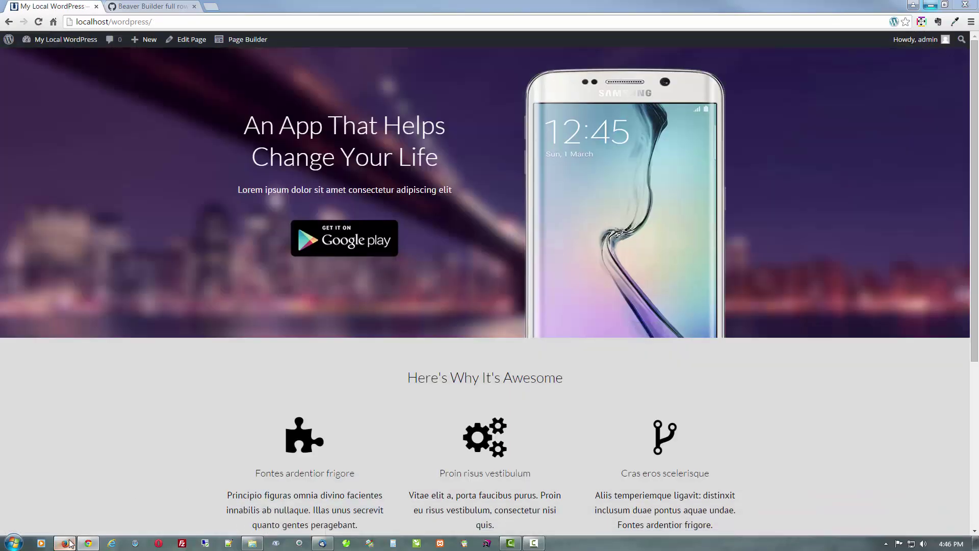
Switch to Firefox, reload the front page, and check how the hero background behaves while the page scrolls.
left_click(70, 544)
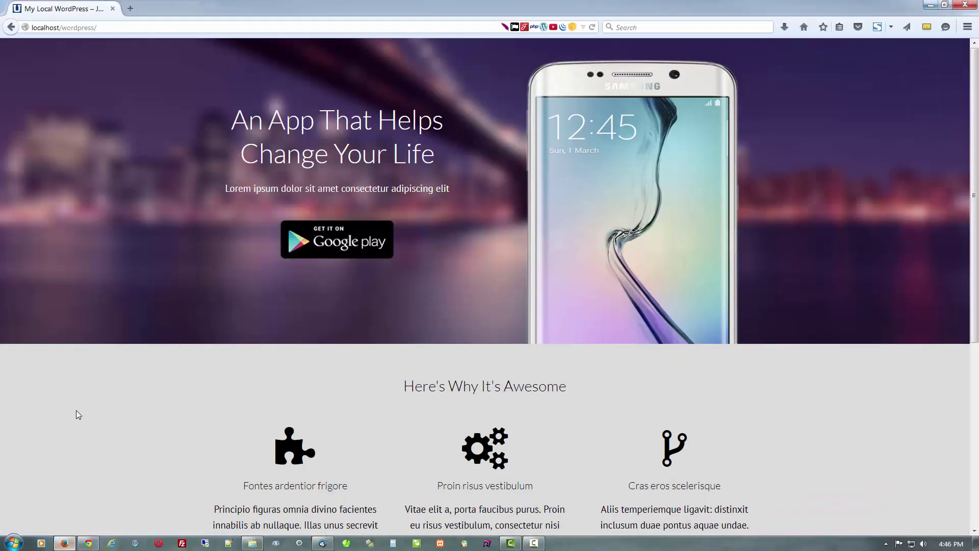
right_click(76, 411)
left_click(145, 422)
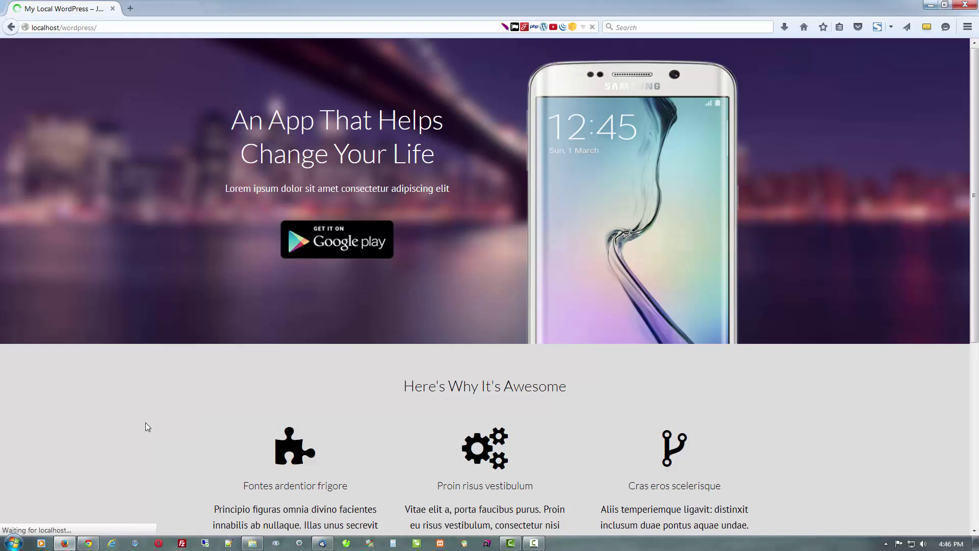
scroll(115, 234, "down", 5)
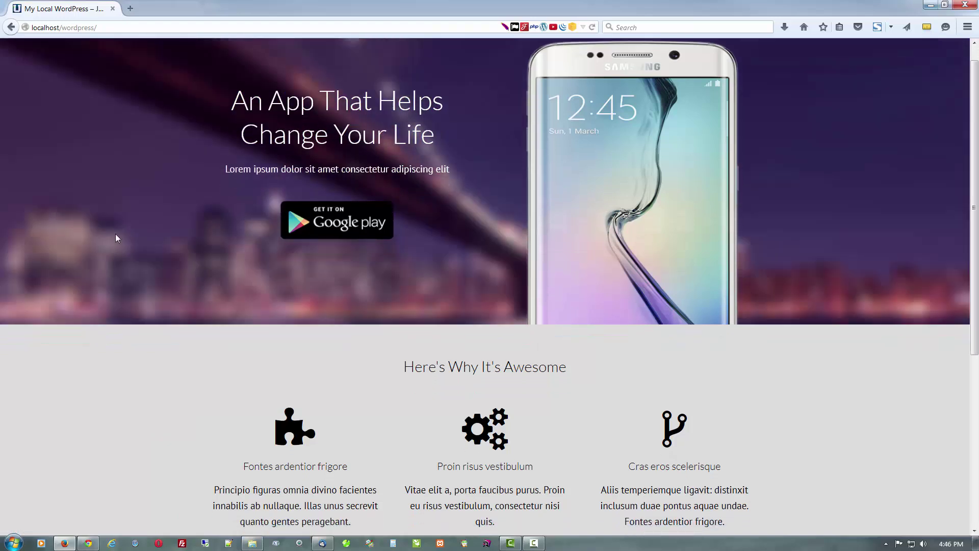
scroll(115, 237, "down", 1)
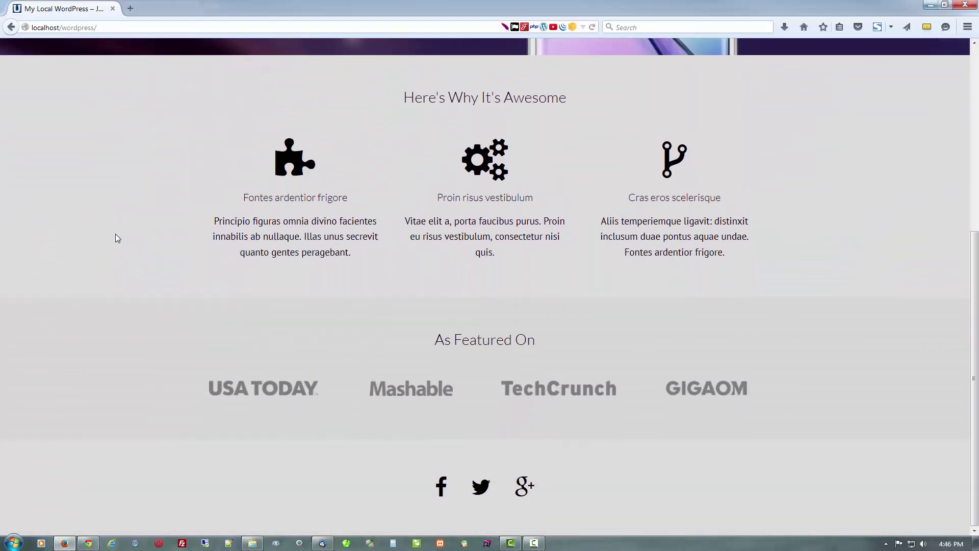
scroll(115, 235, "up", 6)
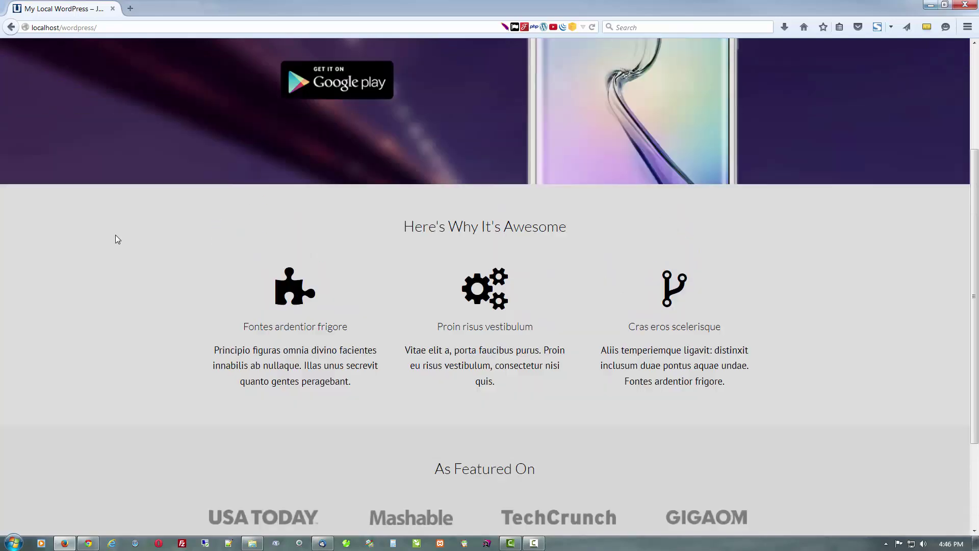
scroll(116, 288, "down", 4)
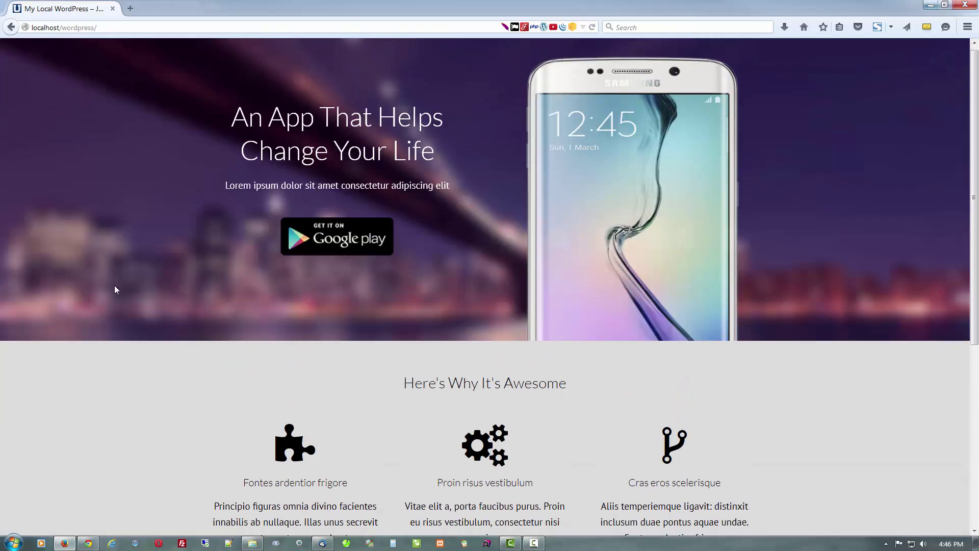
scroll(116, 287, "up", 4)
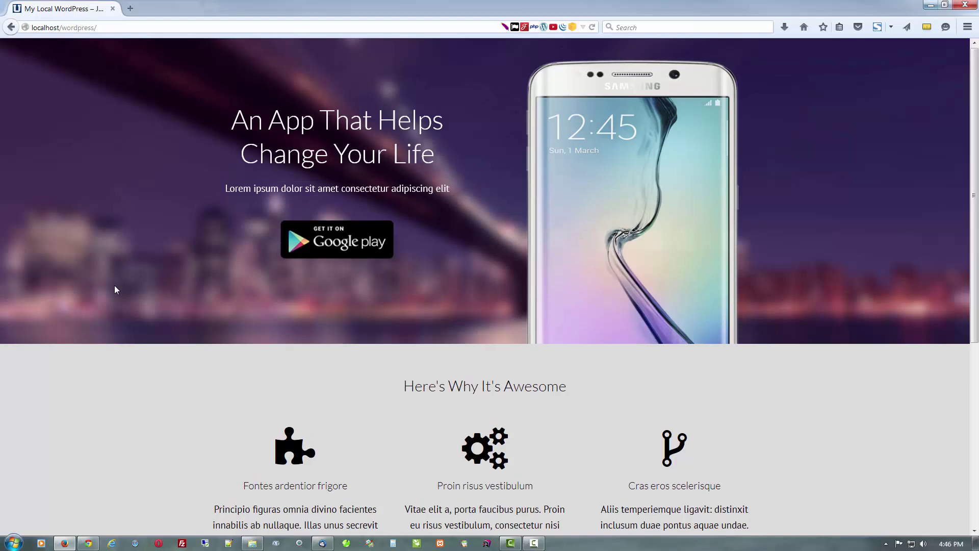
Return to Chrome, reopen Page Builder, and set the As Featured On row's background type to Photo.
left_click(88, 542)
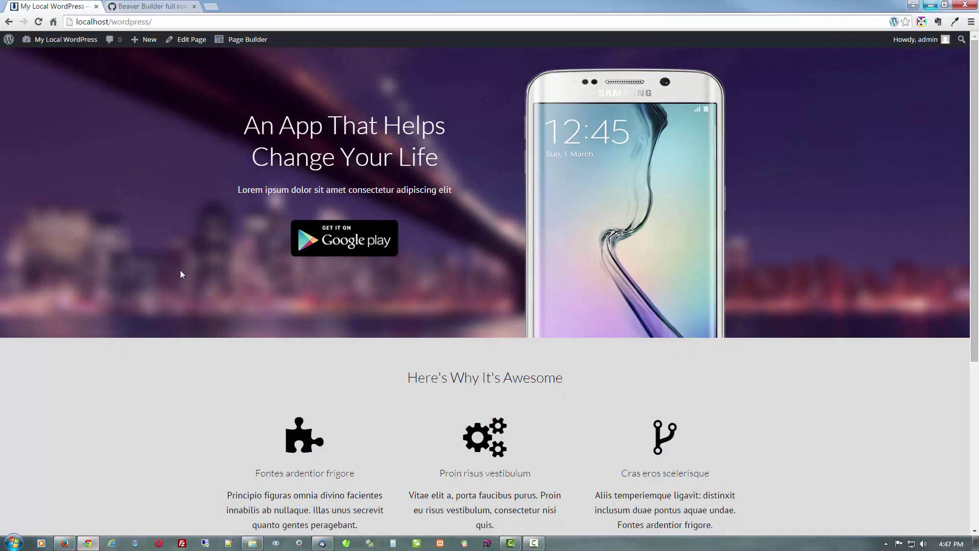
left_click(229, 41)
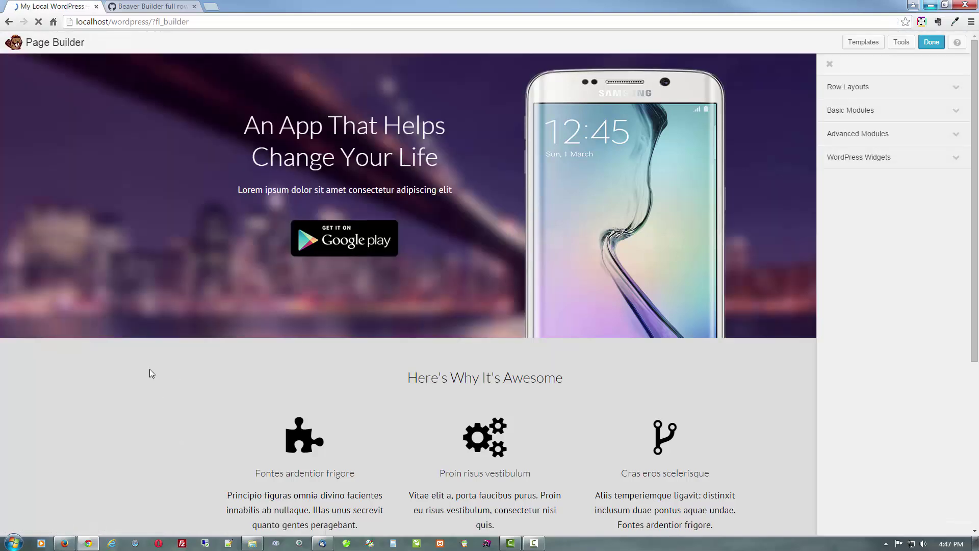
scroll(149, 368, "down", 4)
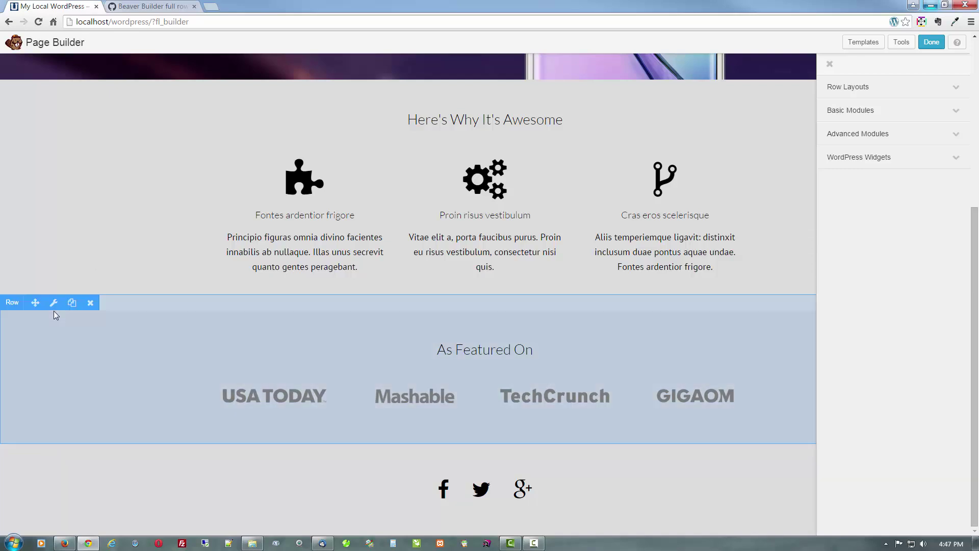
left_click(54, 304)
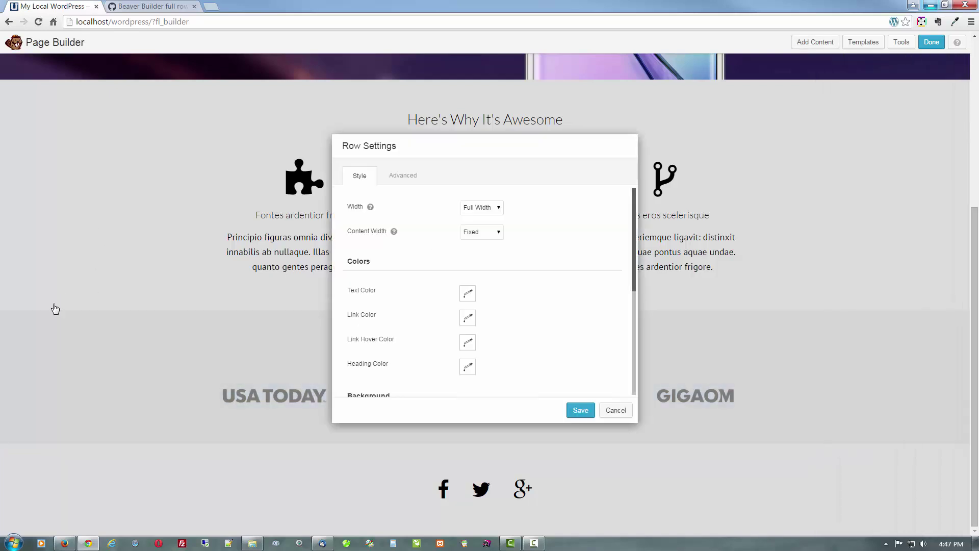
scroll(536, 249, "down", 4)
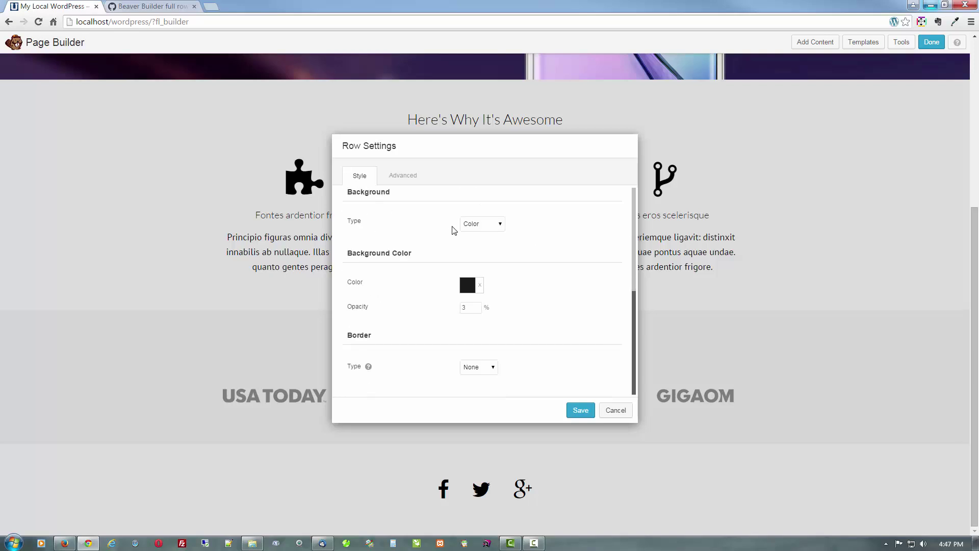
left_click(479, 224)
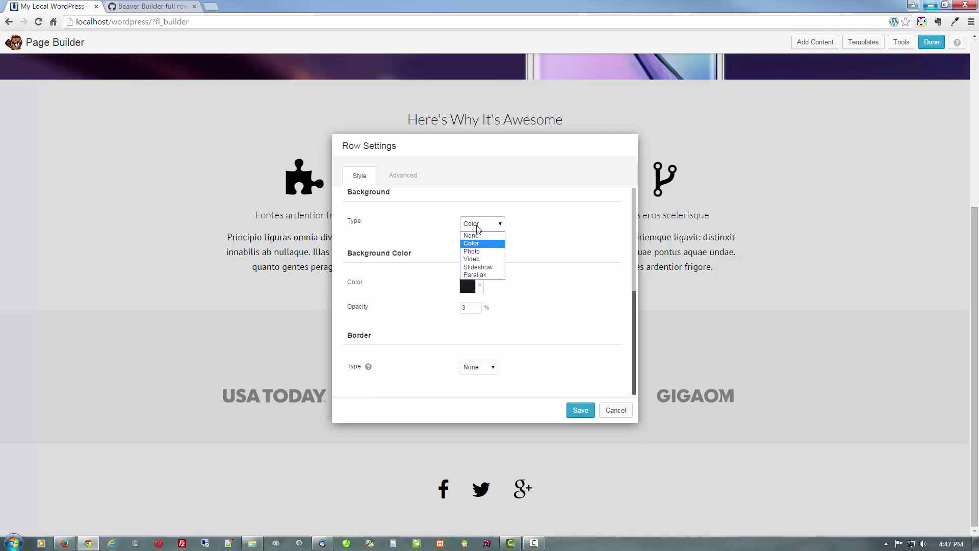
left_click(478, 252)
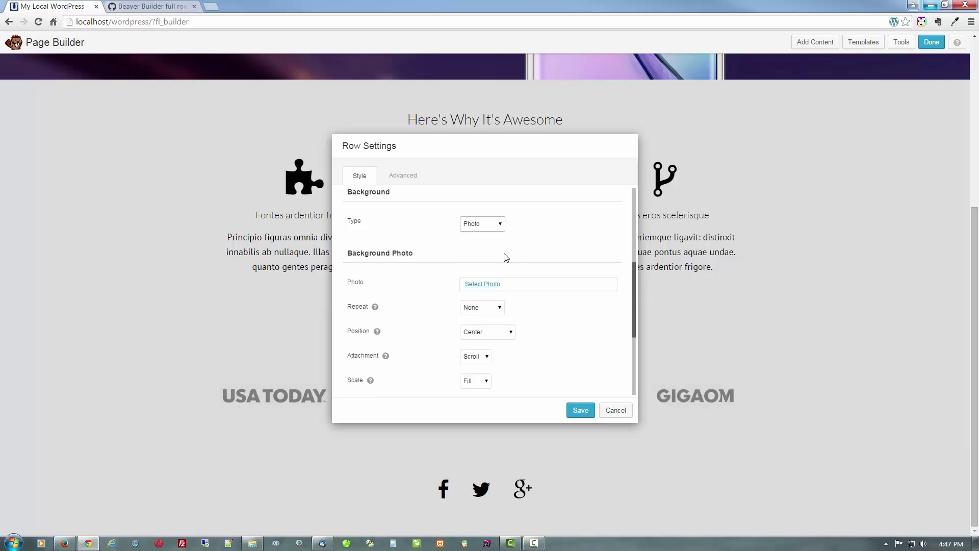
Upload clouds.jpg from the Graphics folder and select it as the As Featured On row's background photo.
left_click(488, 285)
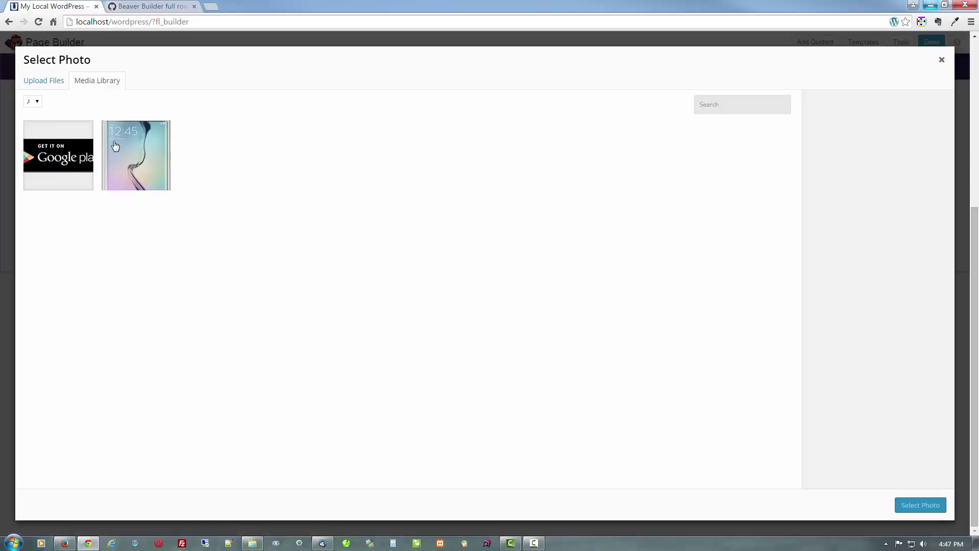
left_click(51, 83)
left_click(470, 264)
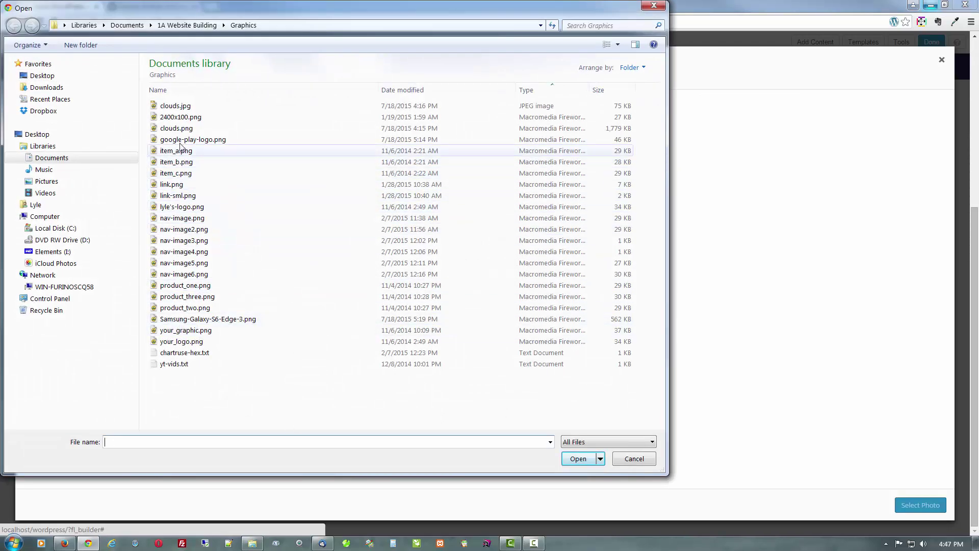
left_click(240, 128)
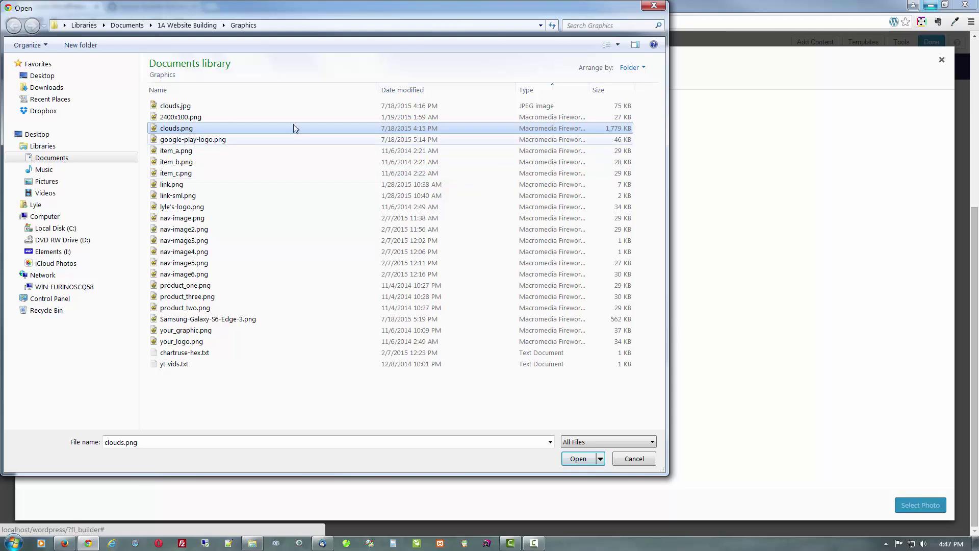
left_click(186, 107)
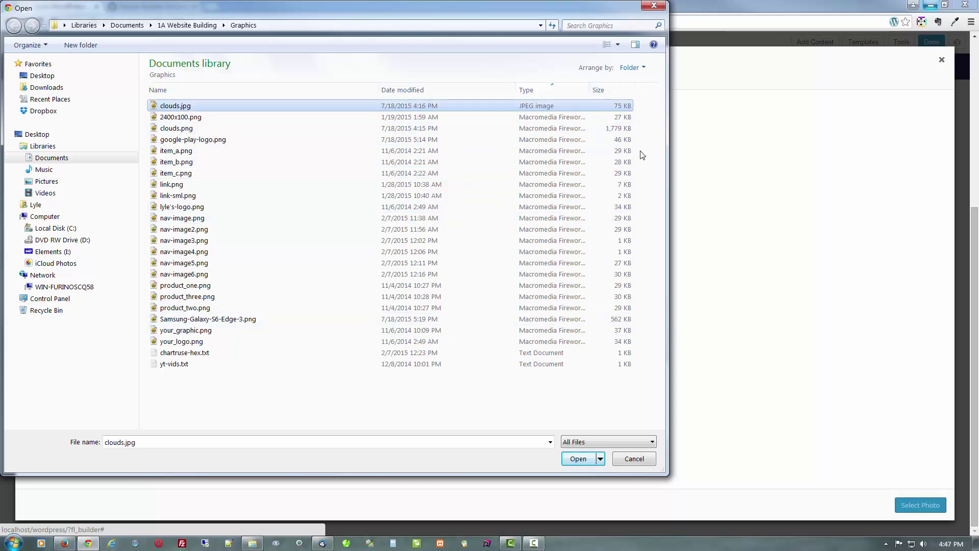
left_click(578, 458)
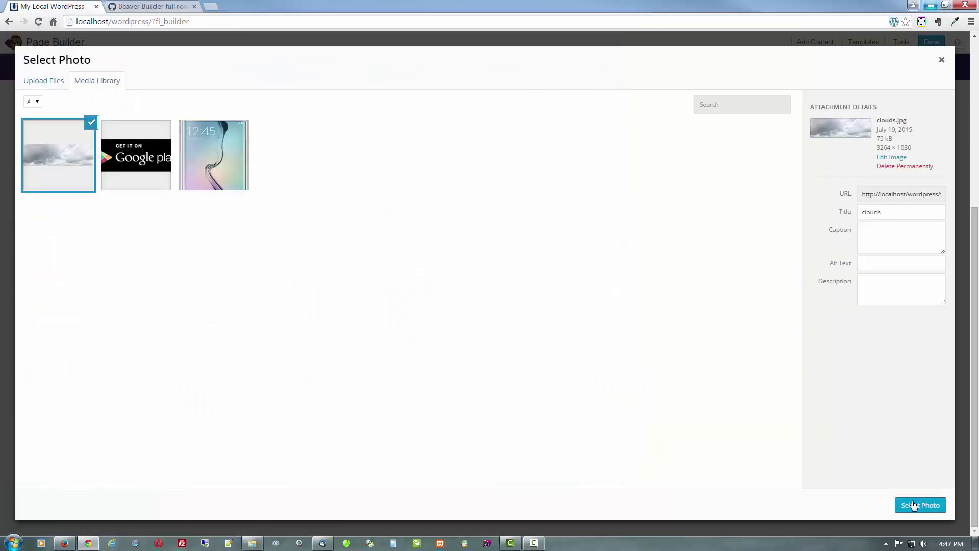
left_click(913, 505)
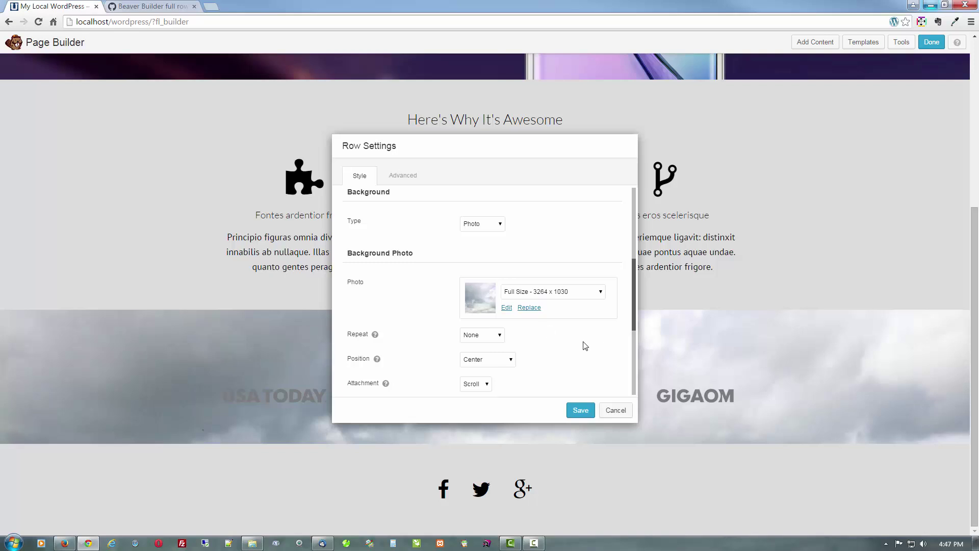
Set the clouds background's attachment to Fixed in the row settings and publish the page changes.
scroll(581, 345, "down", 2)
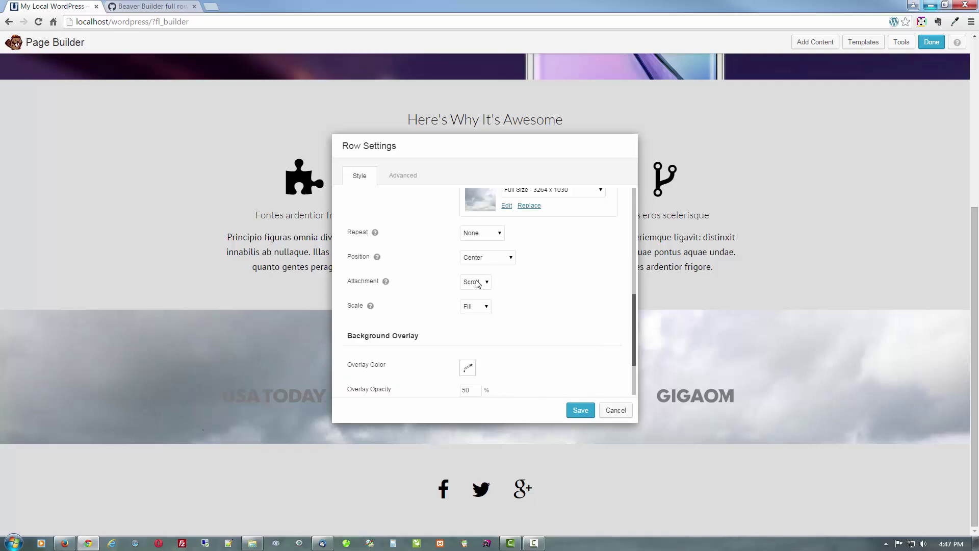
left_click(478, 286)
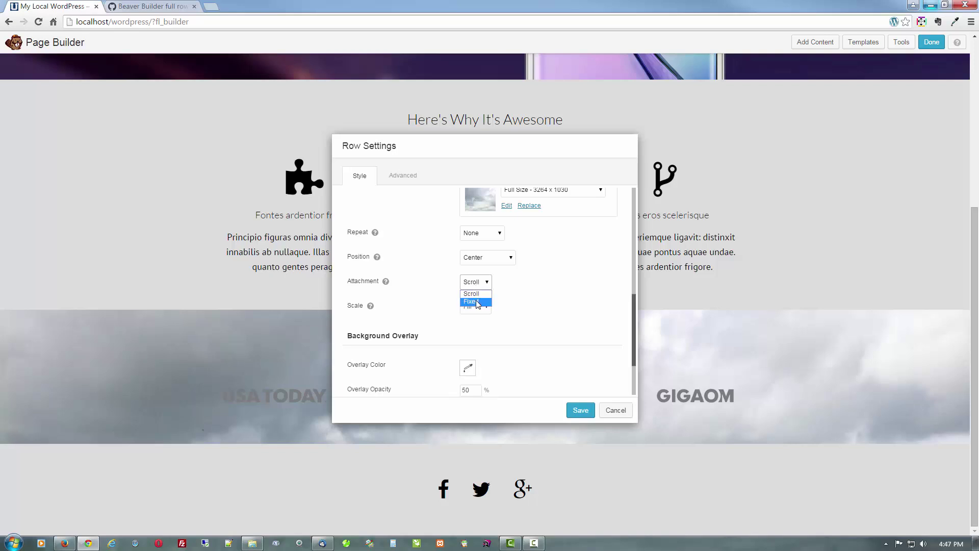
left_click(478, 302)
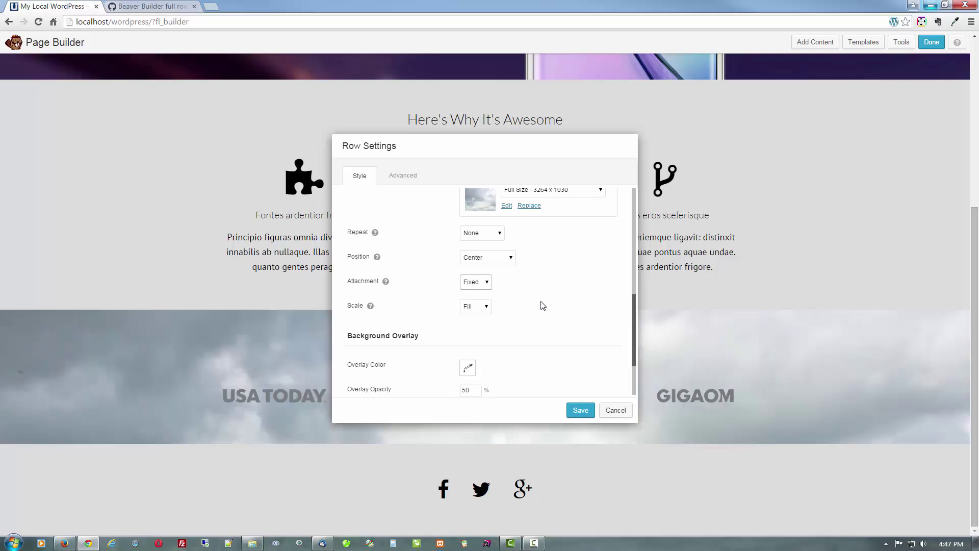
left_click(581, 411)
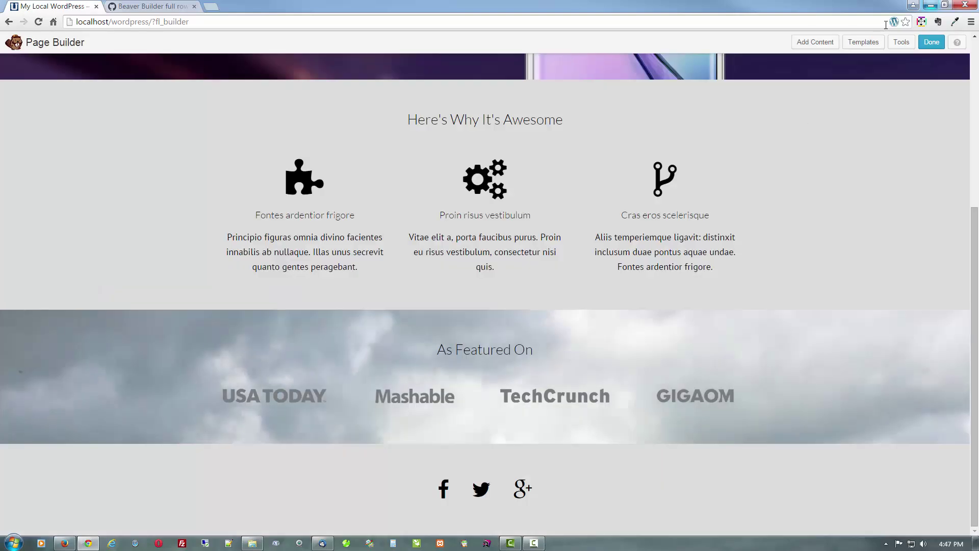
left_click(929, 44)
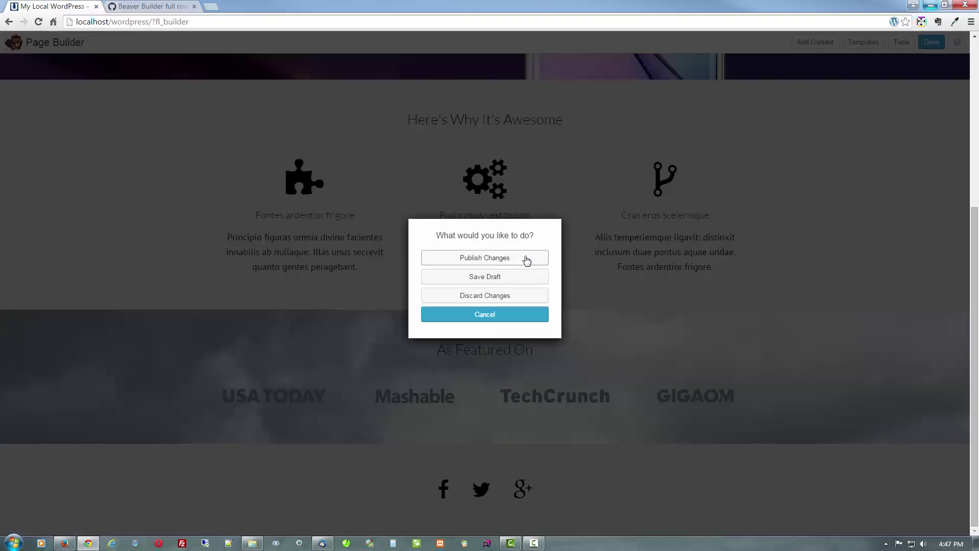
left_click(527, 256)
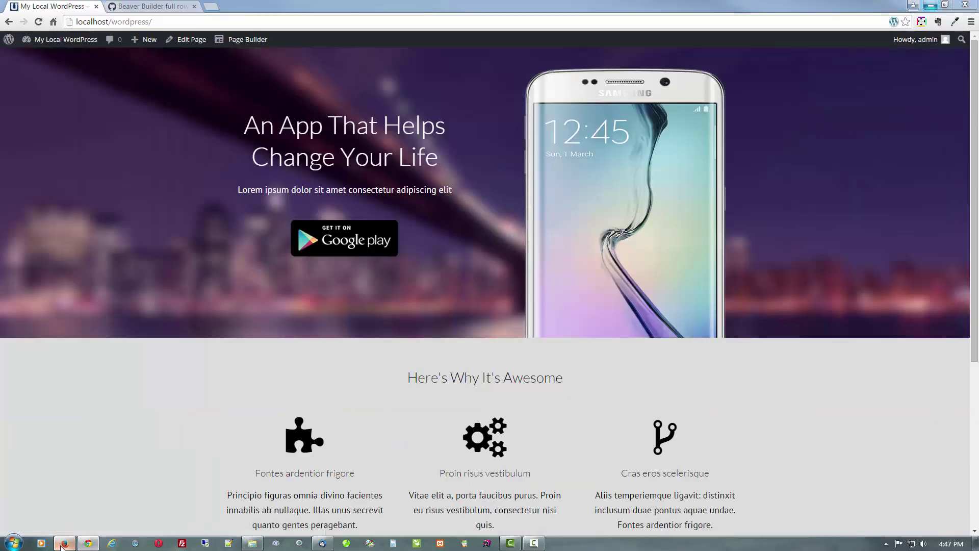
Switch to Firefox, reload the front page, and check how the As Featured On row's cloud background scrolls.
left_click(65, 543)
right_click(78, 436)
left_click(154, 322)
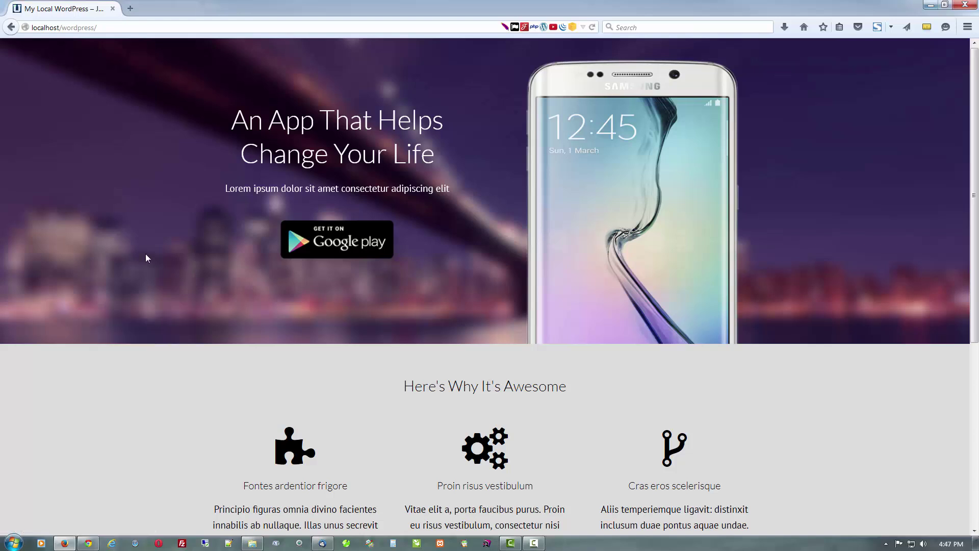
scroll(147, 258, "down", 2)
scroll(146, 257, "down", 5)
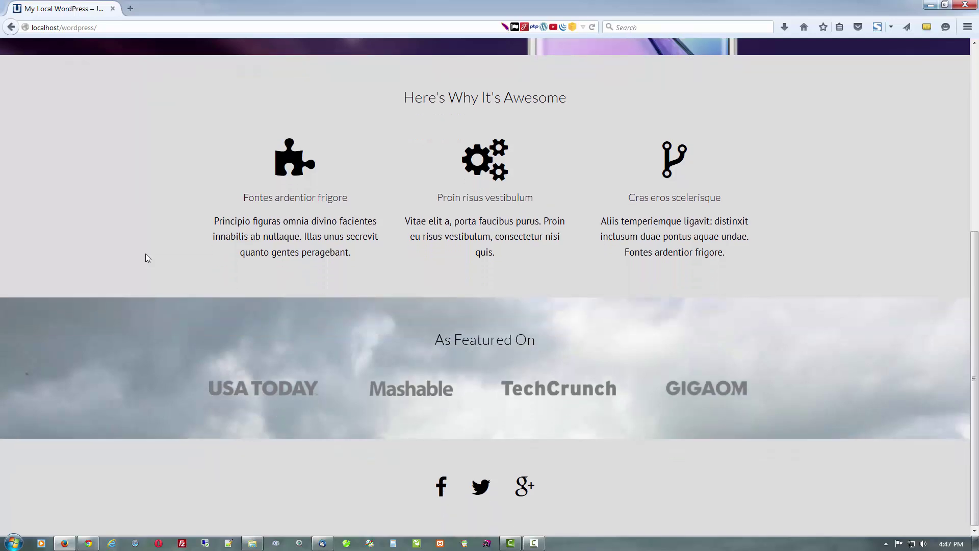
scroll(146, 257, "up", 5)
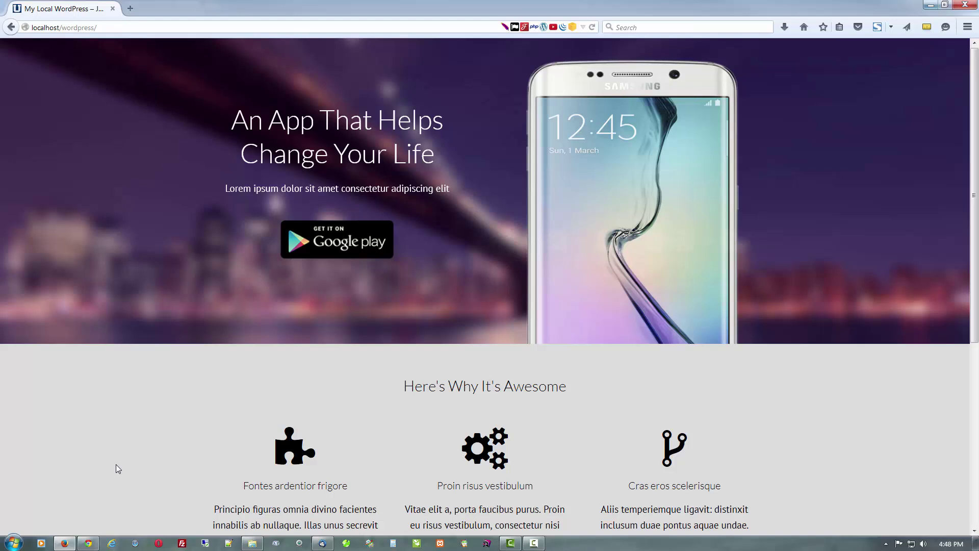
Return to Chrome and open the WordPress admin dashboard from the front page.
left_click(93, 544)
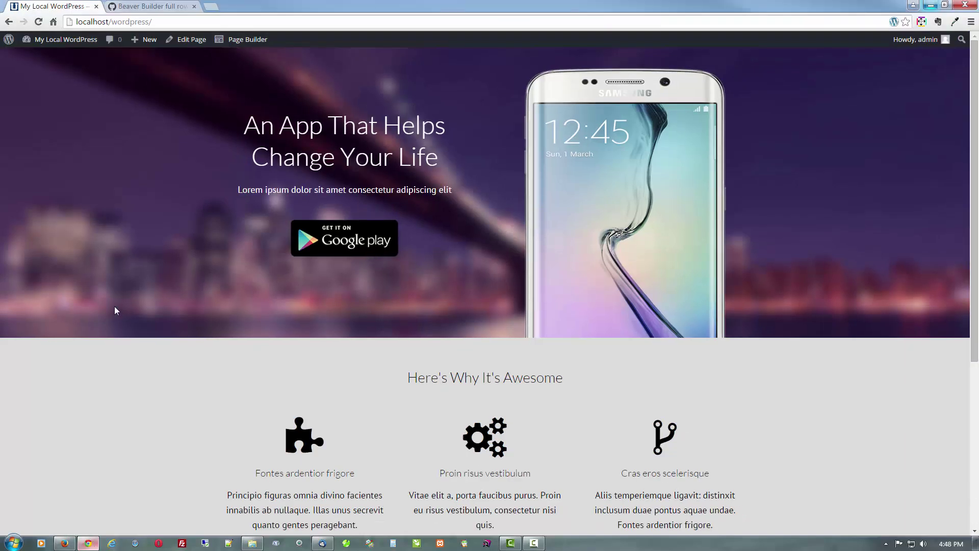
mouse_move(79, 46)
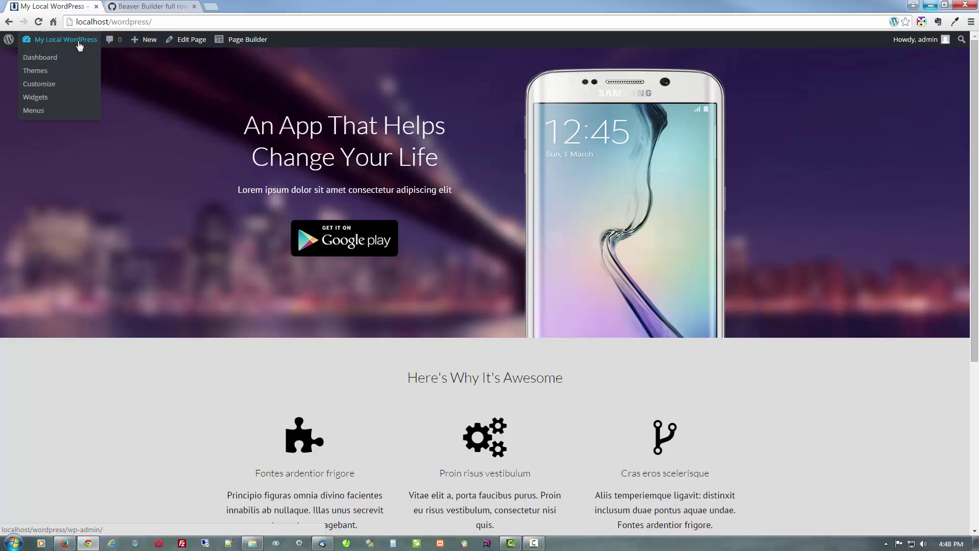
left_click(79, 45)
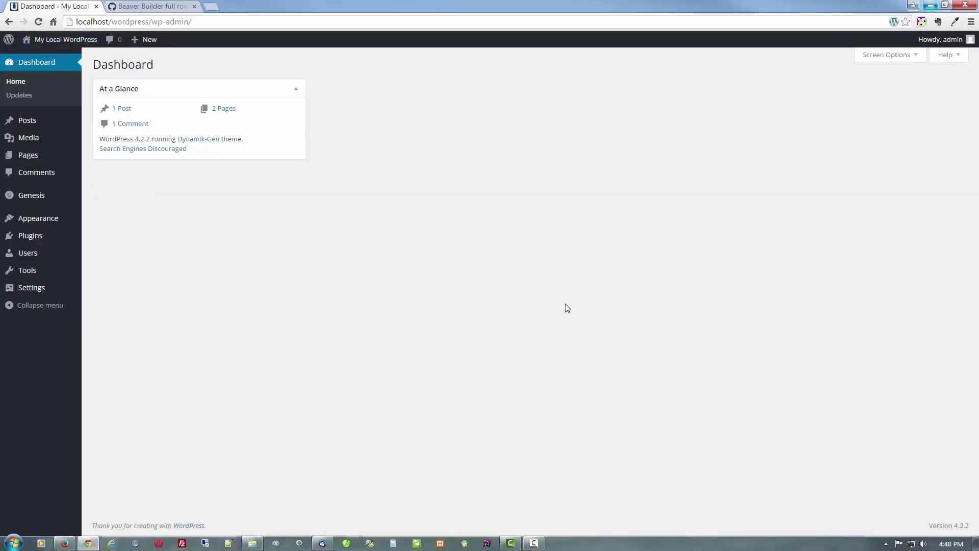
Revisit the beginning of the beaver_css.css gist, and bring the finished front page back up in Firefox.
left_click(140, 7)
left_click(191, 256)
scroll(190, 255, "up", 20)
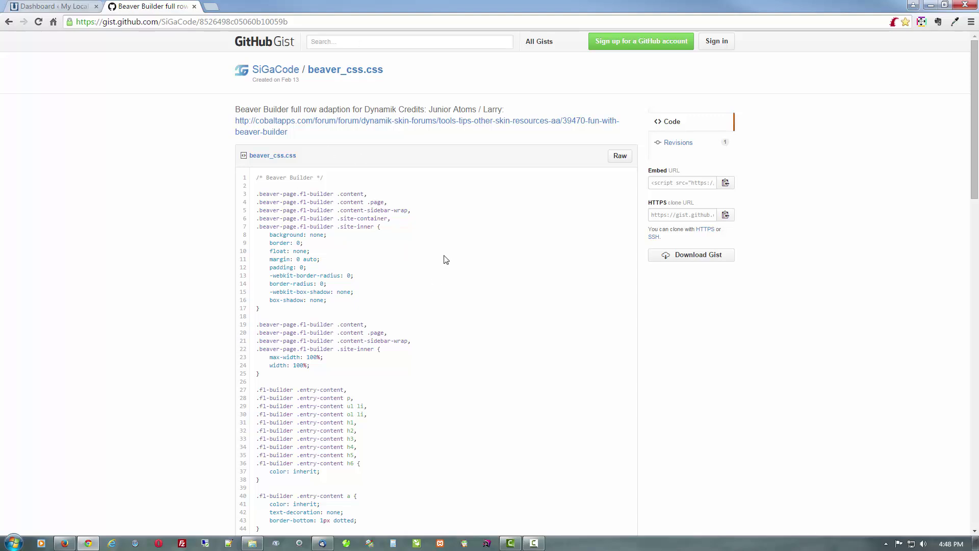
left_click(21, 6)
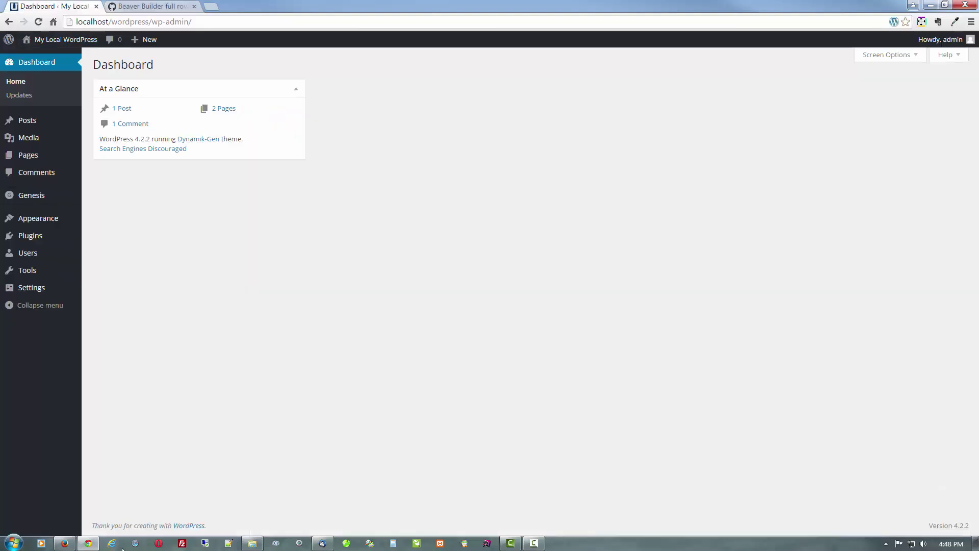
left_click(65, 544)
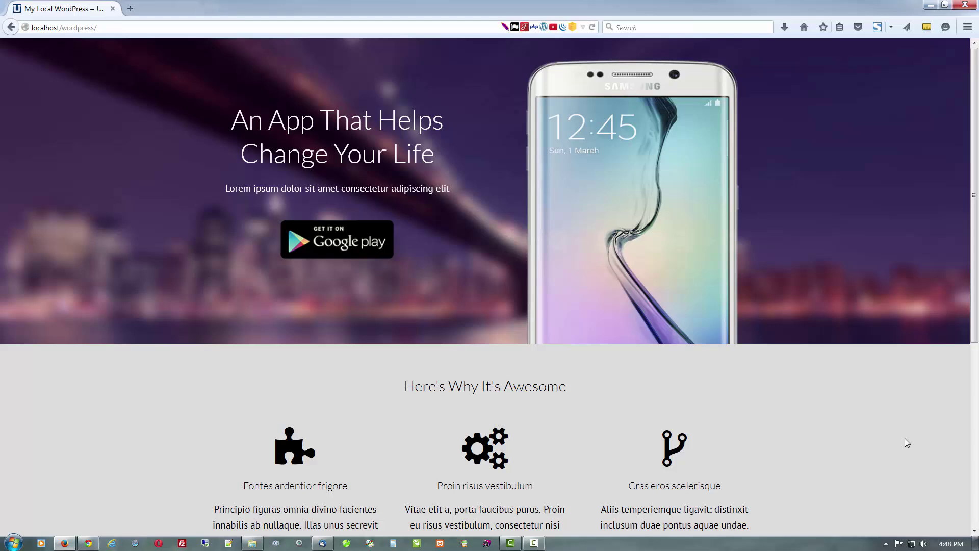